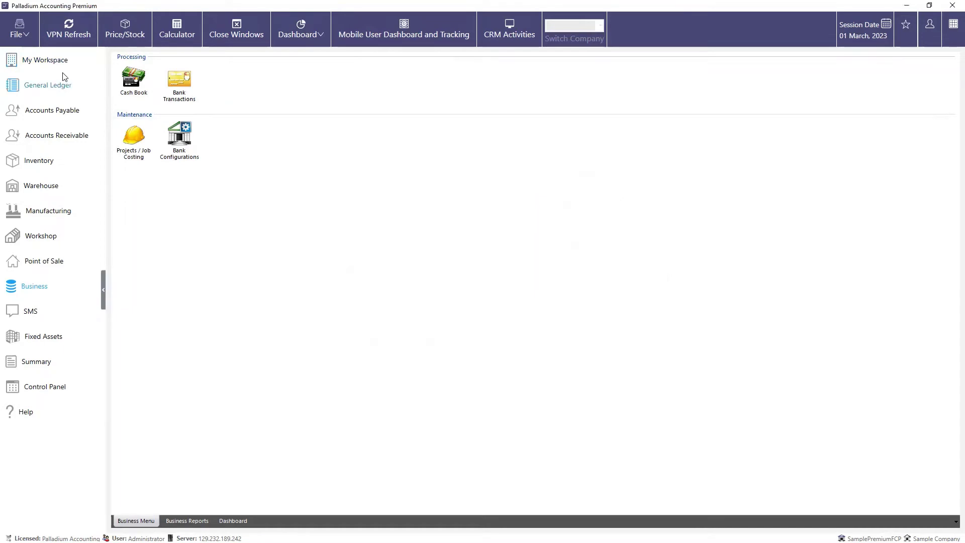
Create a new job costing project with number PRO001 and name "Building site - 4 Marbella".
left_click(59, 65)
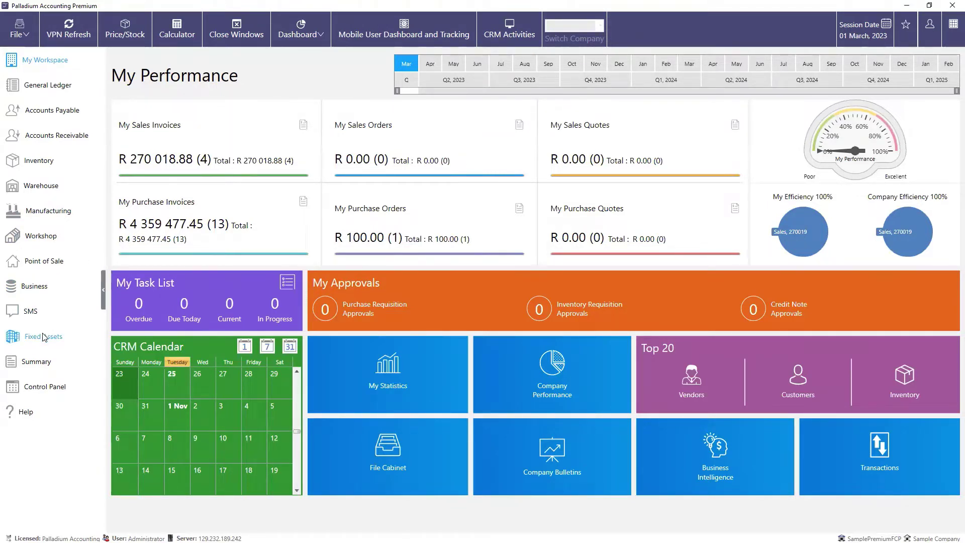
left_click(35, 285)
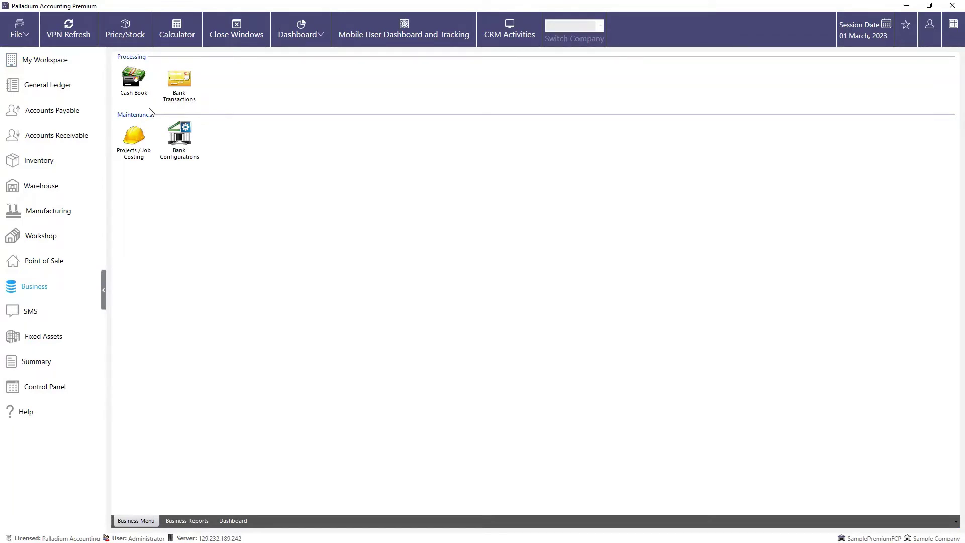
double_click(133, 144)
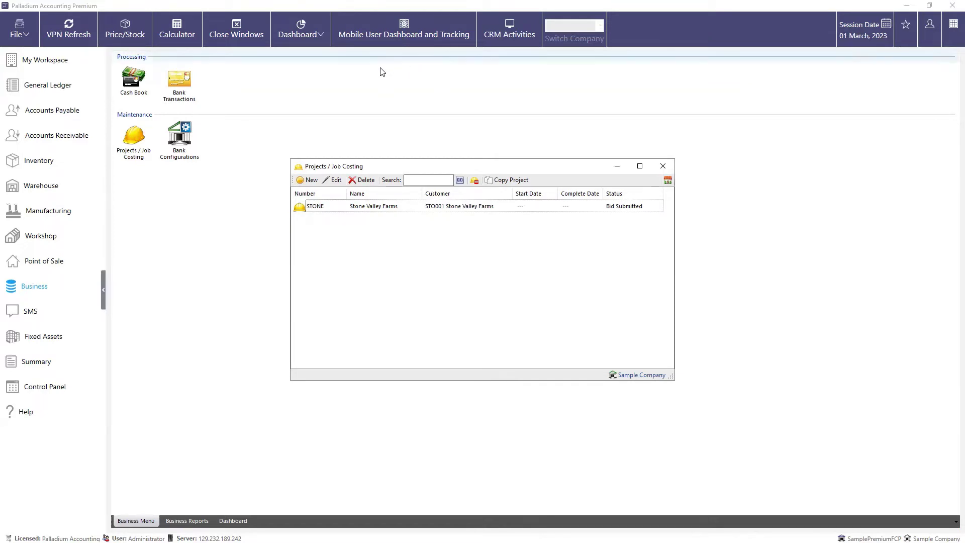
left_click(310, 181)
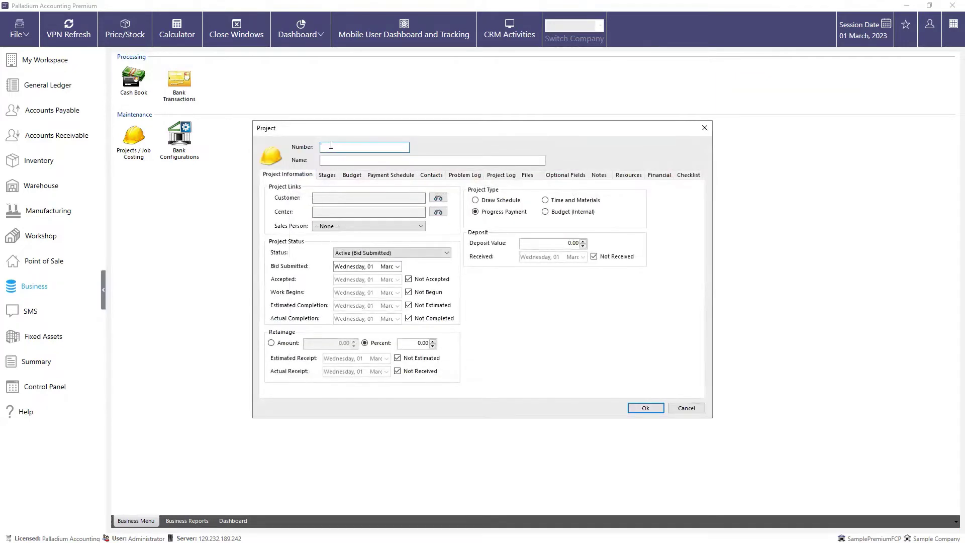
type("PRO001")
left_click(330, 157)
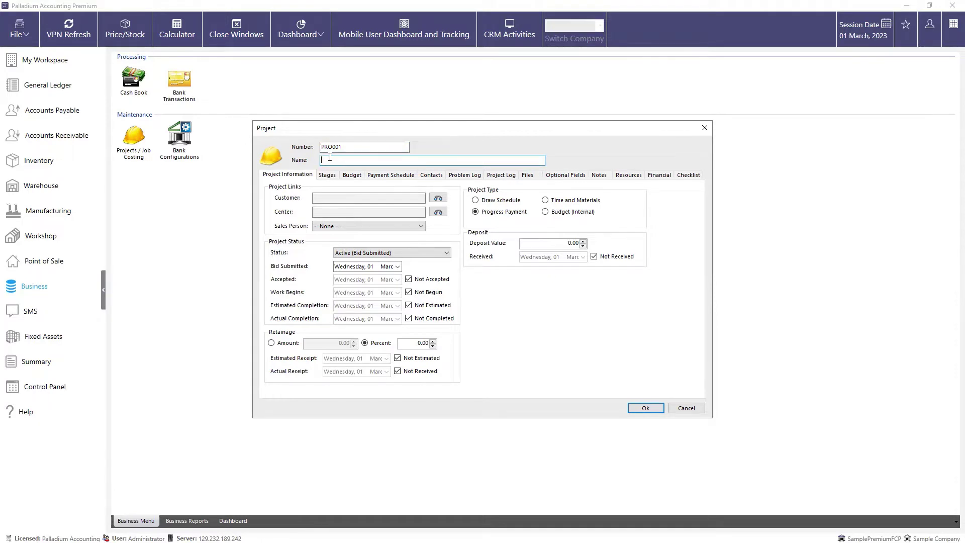
type("Building site - 4 Marbella")
Link the project to the customer DAB Collision Ltd.
left_click(438, 198)
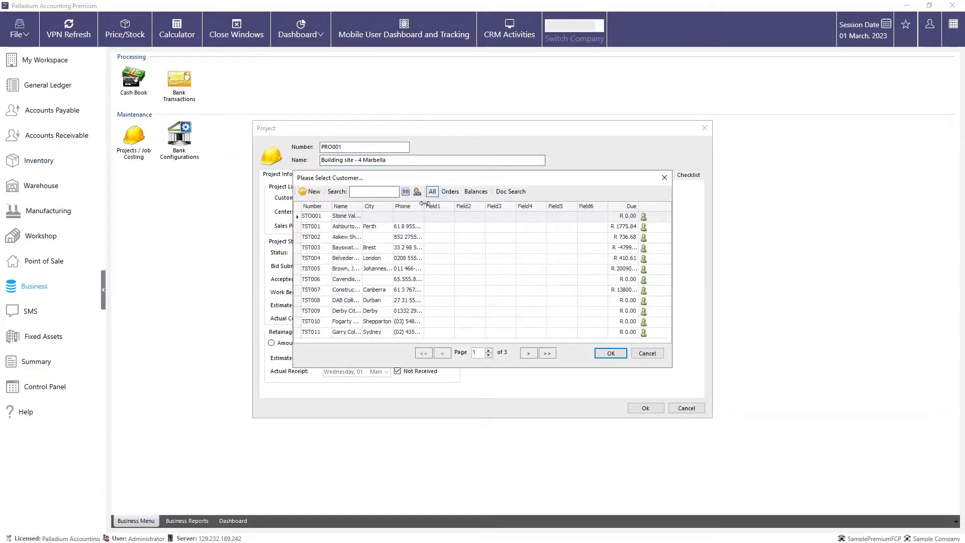
left_click(356, 300)
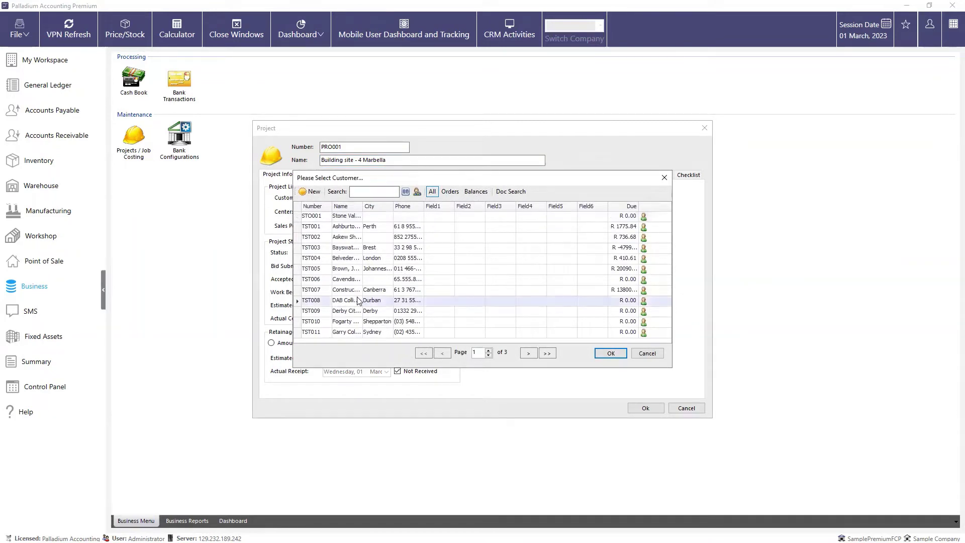
left_click_drag(362, 206, 391, 206)
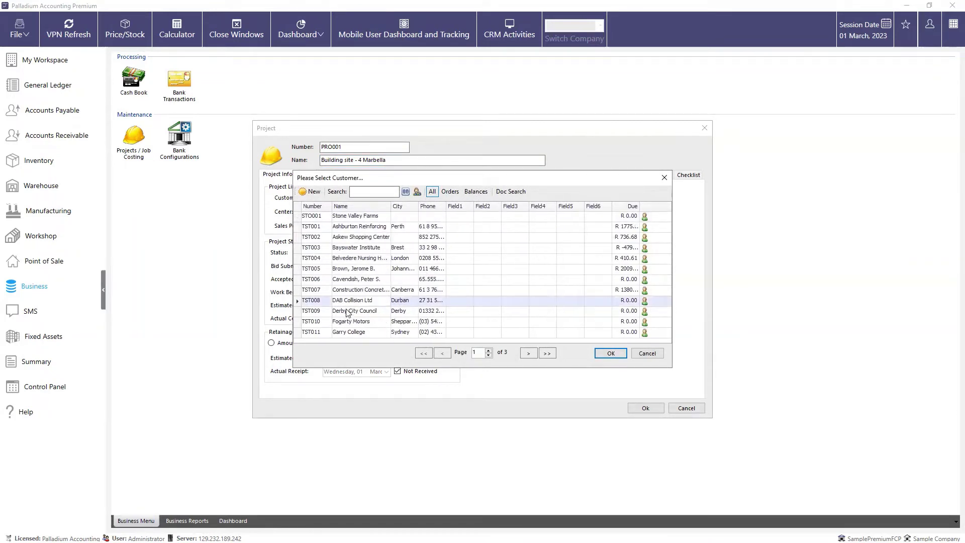
key("Return")
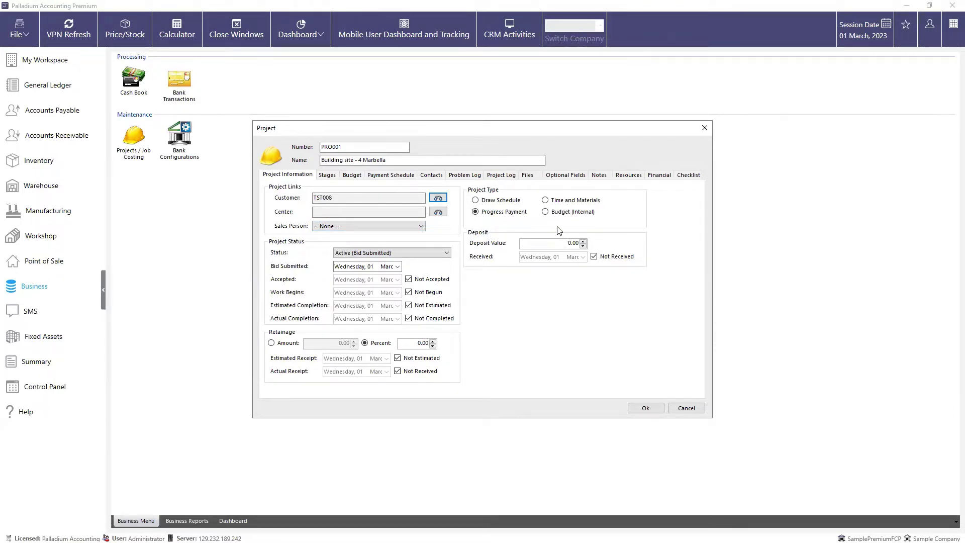
Add a parent stage named "Parent" to the project.
left_click(331, 176)
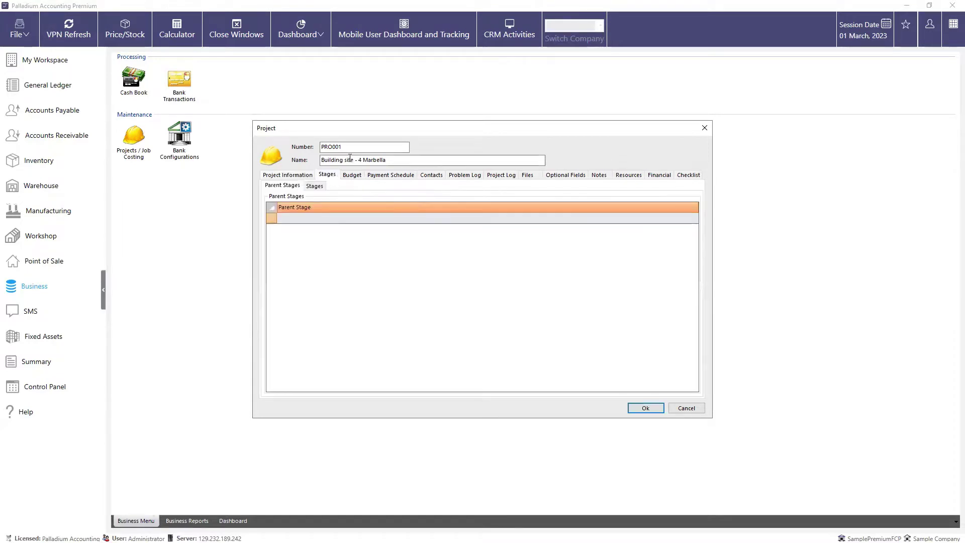
left_click(293, 217)
type("ent")
Add a project stage named "child" and assign it to the parent stage "Parent".
left_click(315, 186)
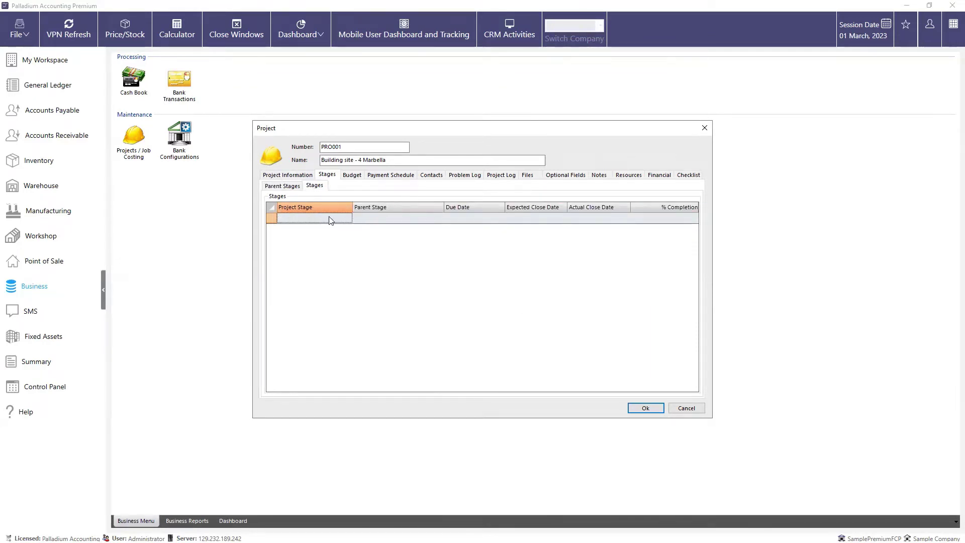
left_click(332, 217)
type("child")
left_click(427, 217)
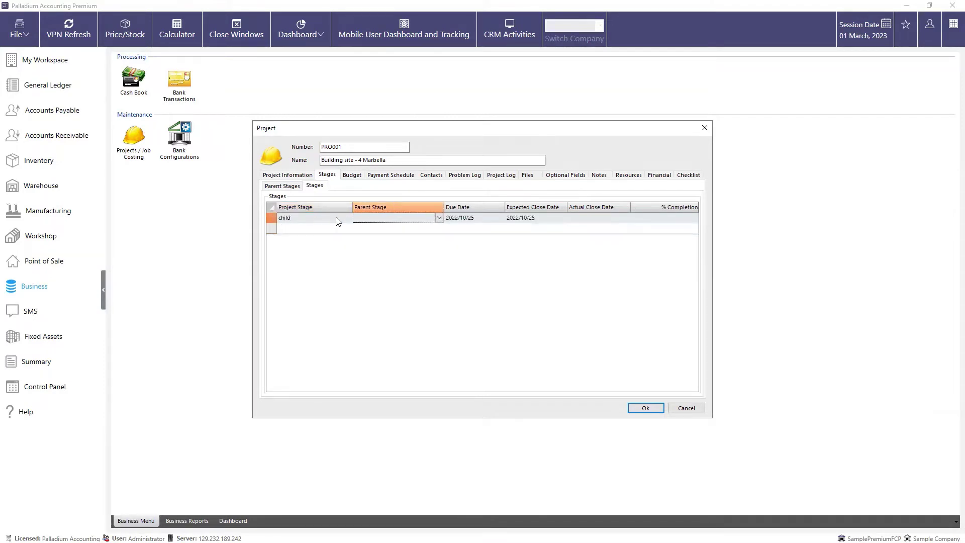
left_click(439, 218)
left_click(407, 229)
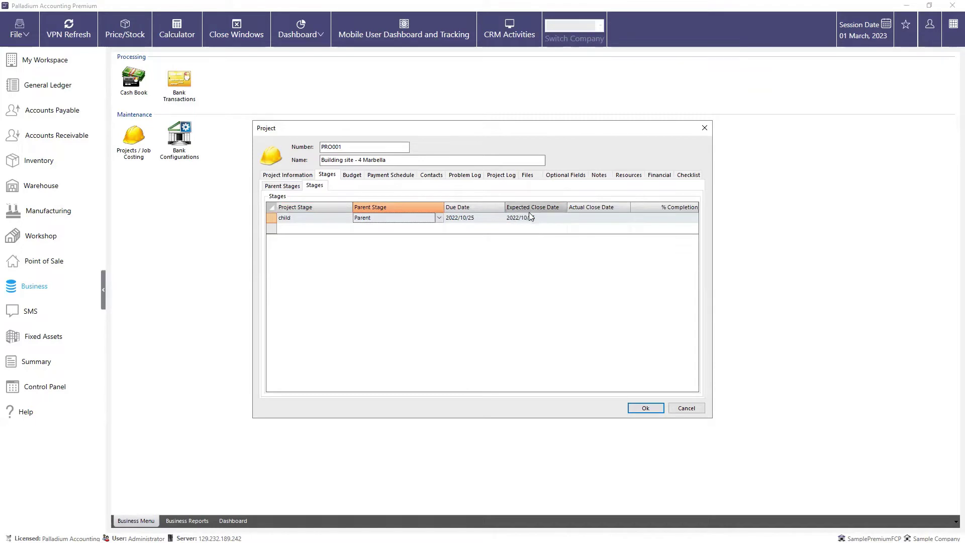
Set the child stage's due date to 2022/11/24 and its expected close date to 2022/11/17.
left_click(482, 218)
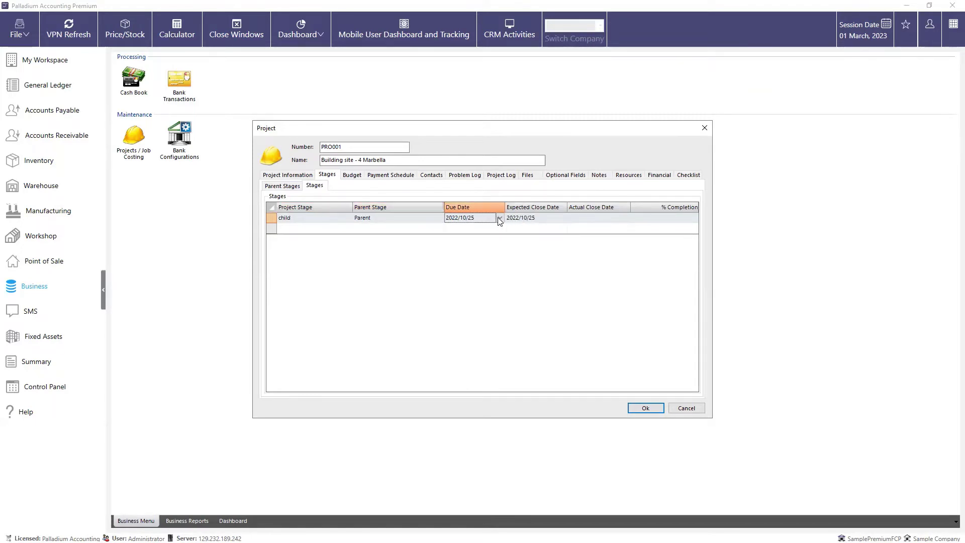
left_click(496, 217)
left_click(550, 230)
left_click(521, 274)
left_click(534, 217)
left_click(558, 218)
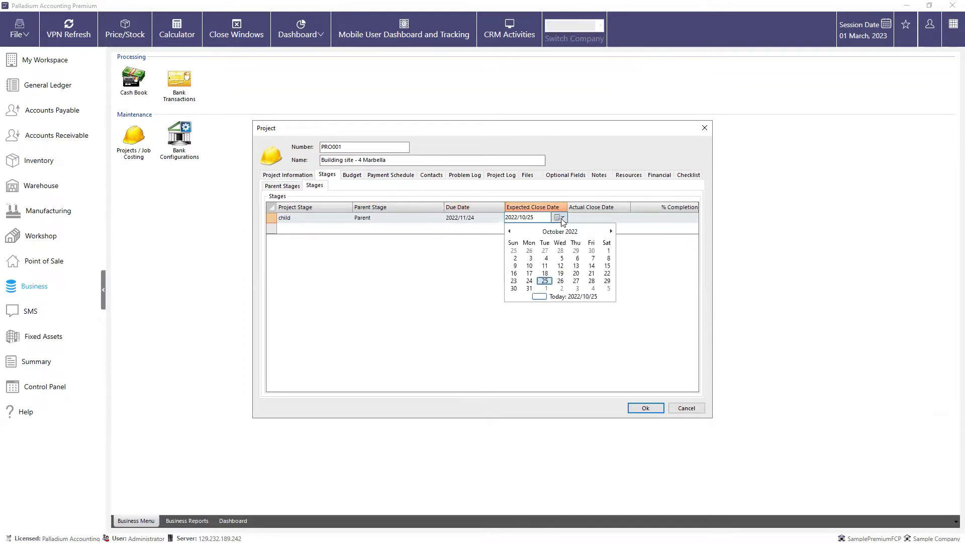
left_click(611, 231)
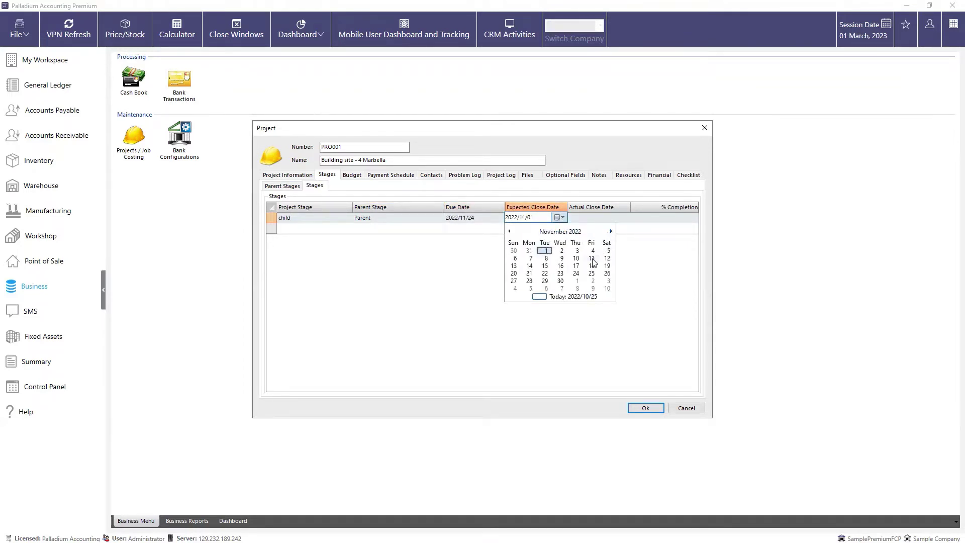
left_click(576, 266)
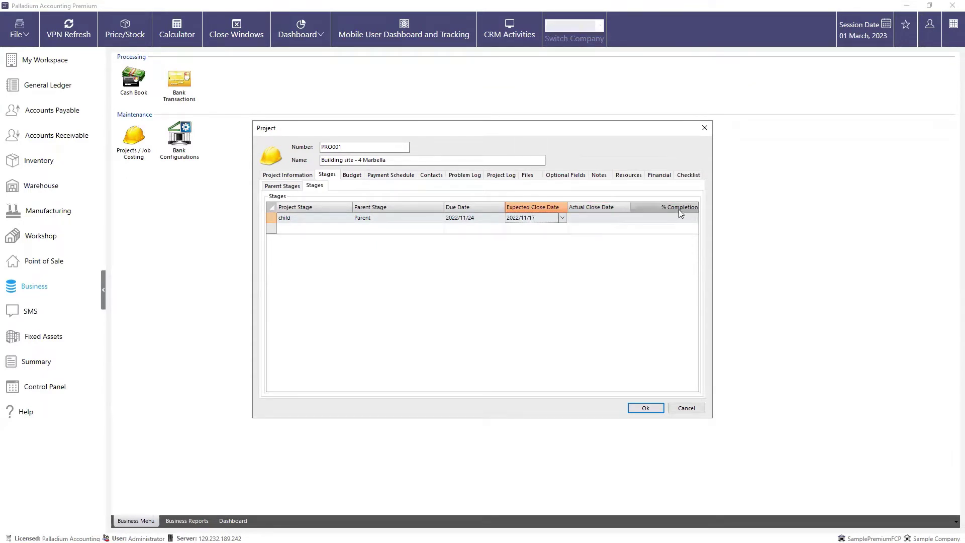
Enable budgeting for the project and start a budget line for the child stage.
left_click(354, 175)
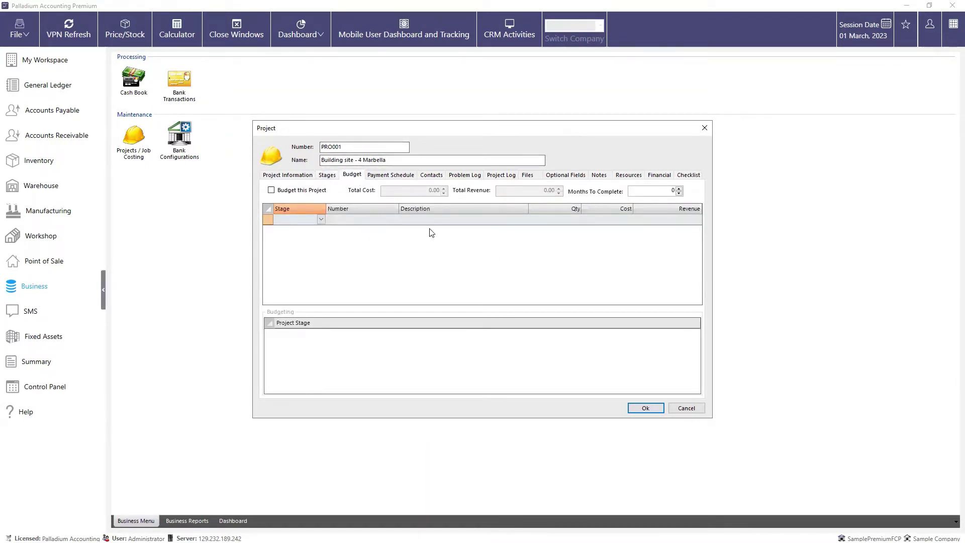
left_click(318, 193)
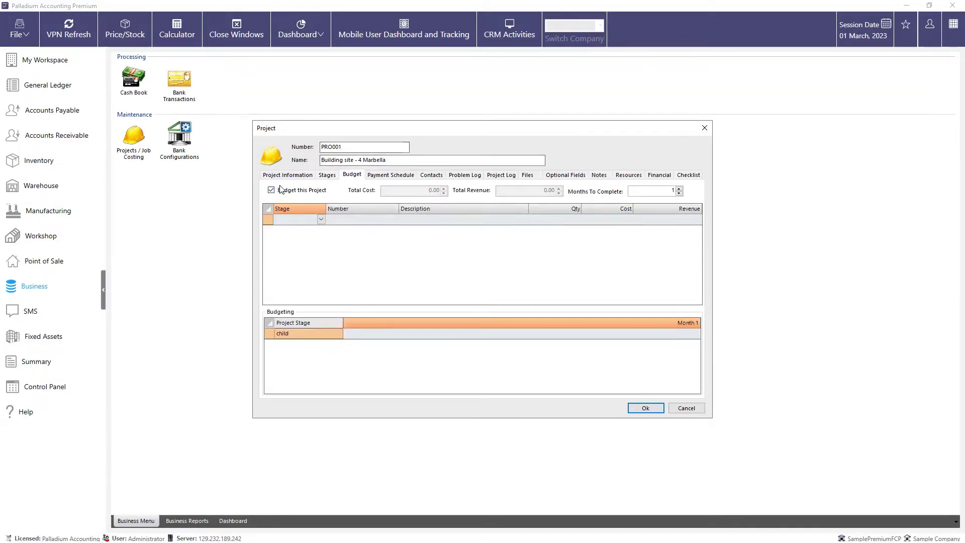
left_click(320, 220)
left_click(294, 231)
left_click(373, 226)
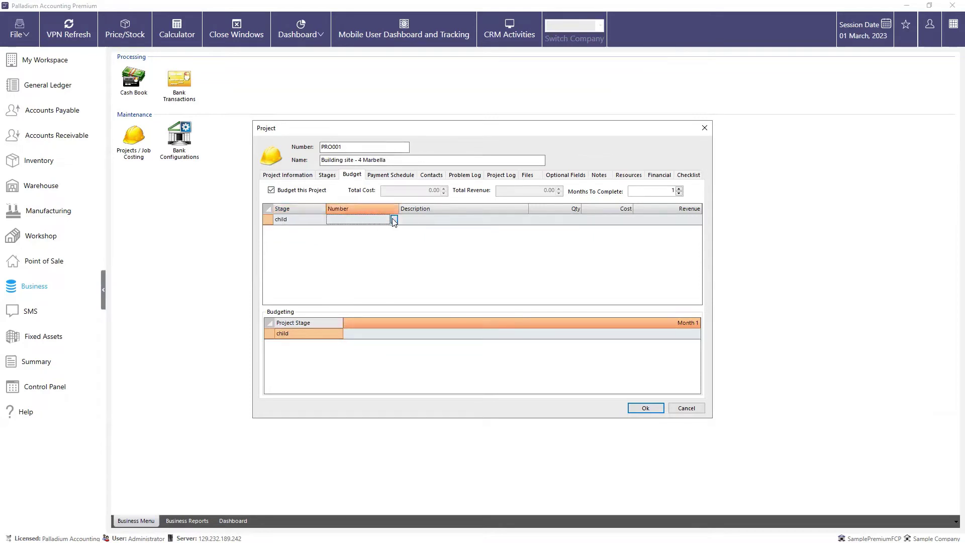
Find item BRI001 in the item list and assign it to the child stage's budget line.
left_click(394, 219)
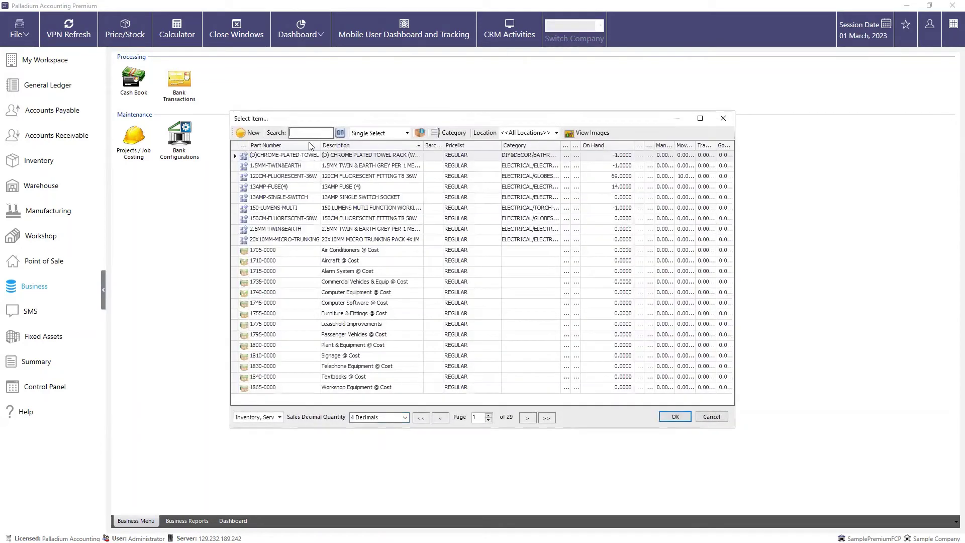
type("brick")
key("Return")
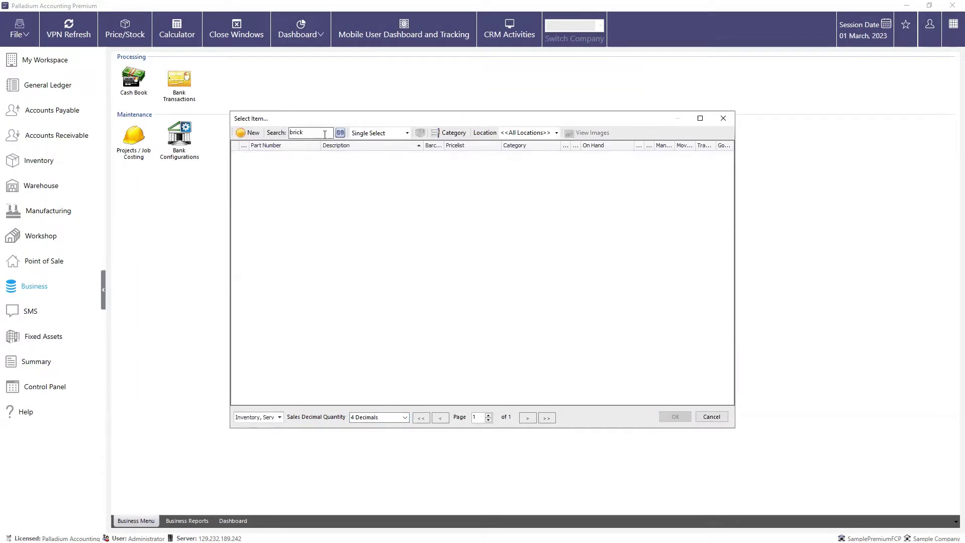
double_click(290, 133)
type("b")
key("Return")
double_click(291, 156)
Set the BRI001 budget line's quantity to 20,000, cost to 38,000 and revenue to 50,000.
left_click(559, 220)
type("20,000.00")
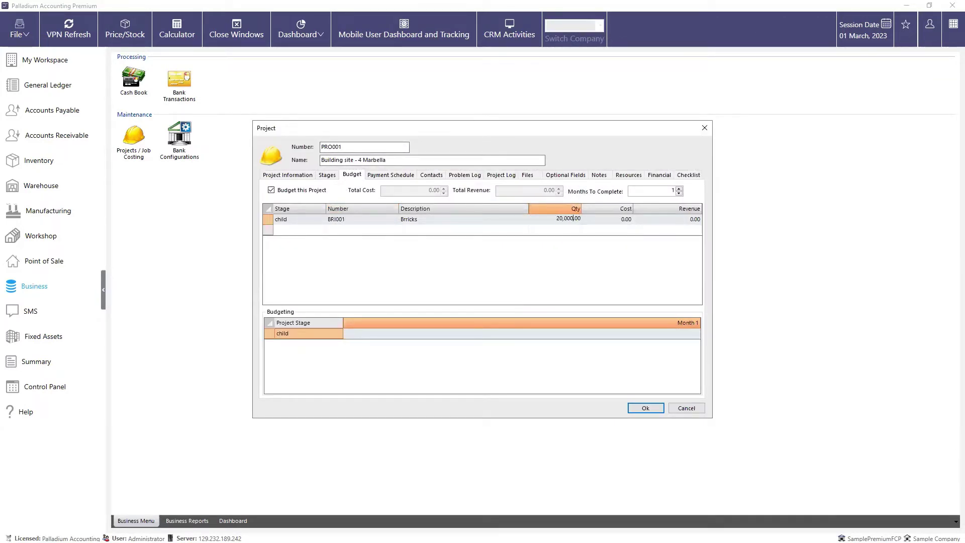
left_click(619, 221)
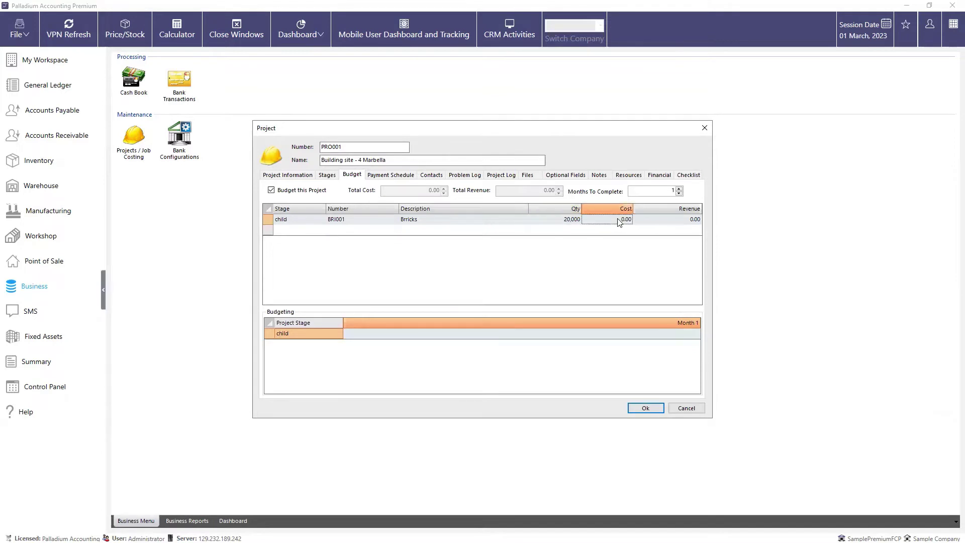
type("38,000")
left_click(677, 218)
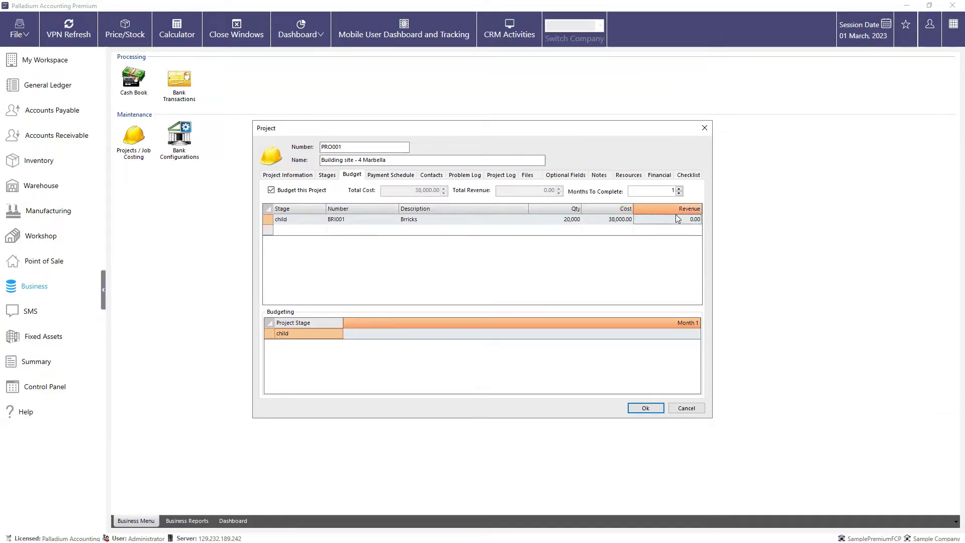
type("50")
key("Return")
Set the project budget's months to complete to 2.
left_click(678, 189)
left_click(679, 189)
left_click(678, 189)
left_click(679, 189)
left_click(341, 334)
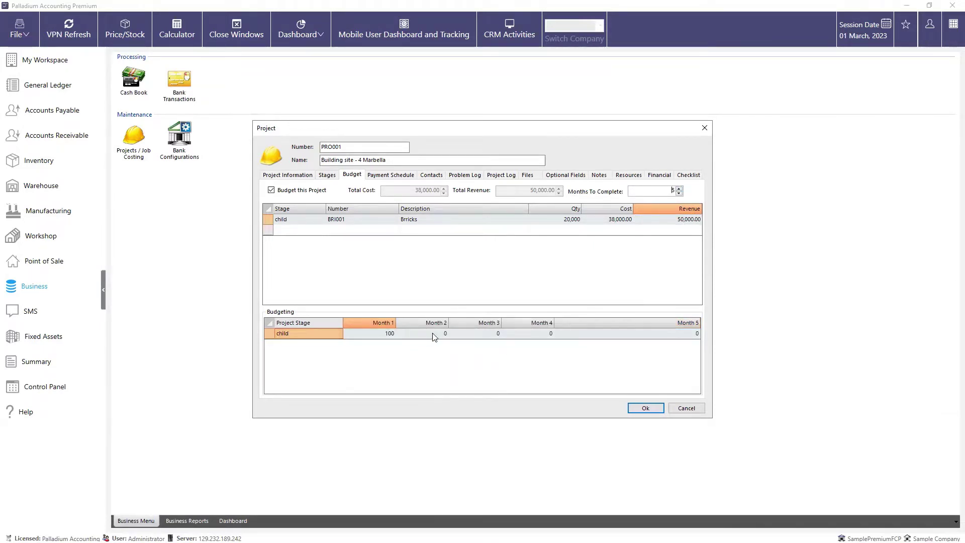
left_click(679, 193)
left_click(679, 193)
left_click(679, 192)
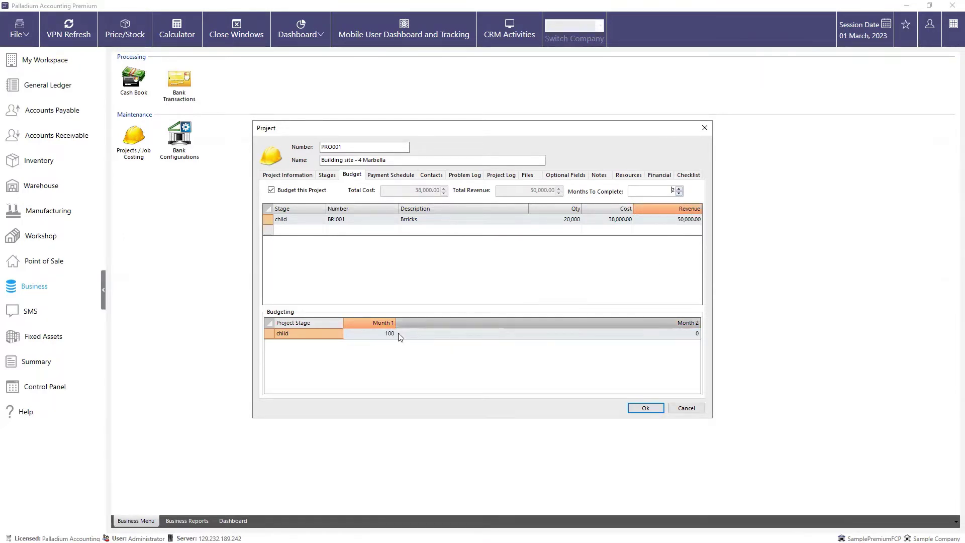
Set the child stage's Month 1 budget allocation to 25.
left_click(379, 336)
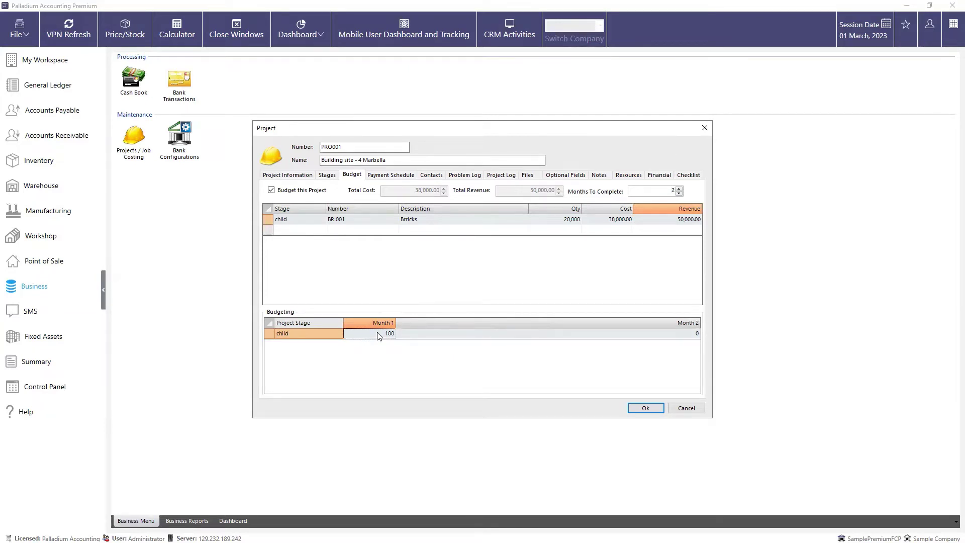
left_click(379, 335)
type("25")
left_click(573, 334)
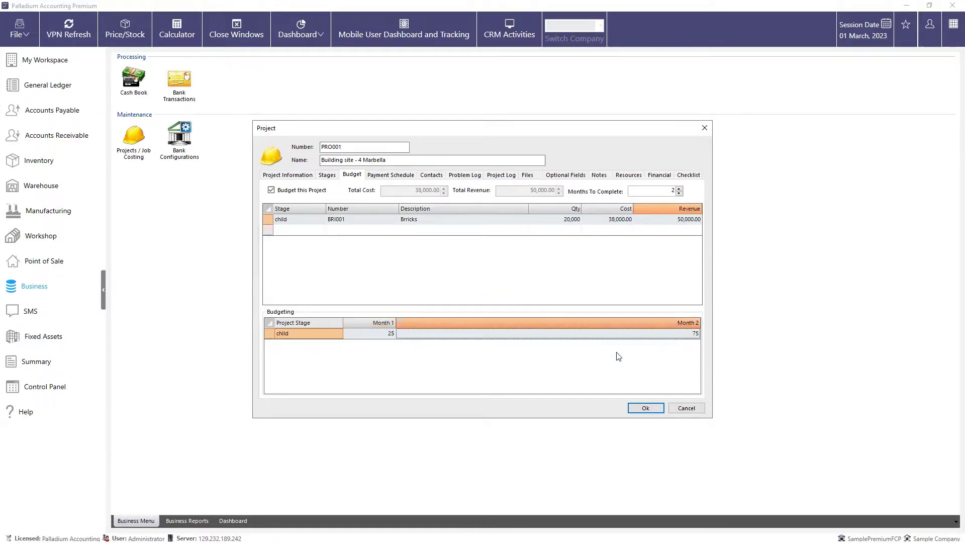
Examine the fields of a new payment schedule entry, including the estimated receipt option, and discard the entry.
left_click(382, 162)
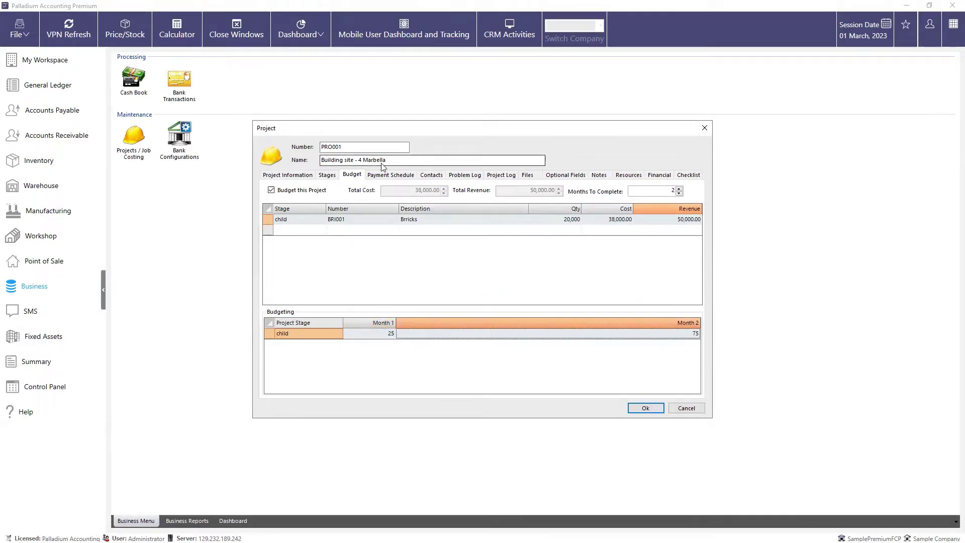
left_click(389, 175)
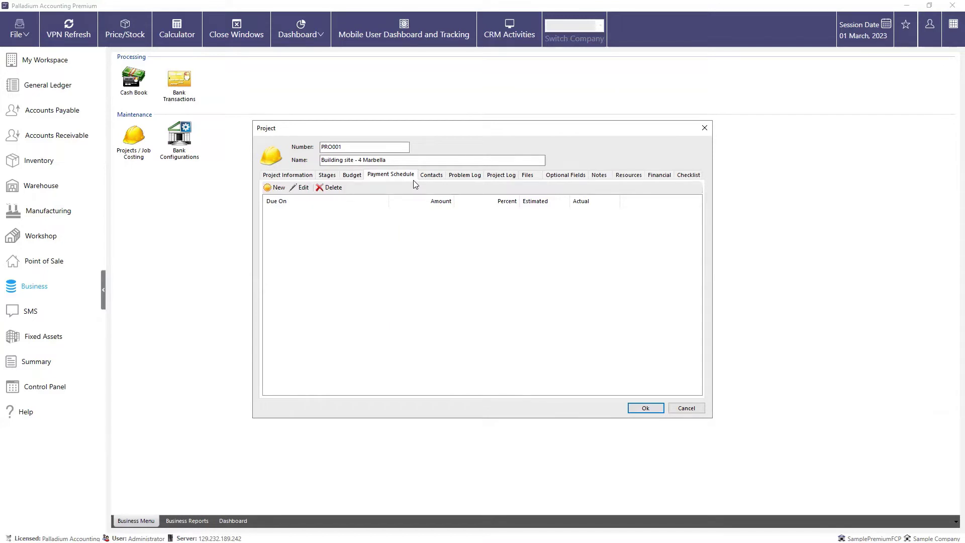
left_click(278, 188)
key("Tab")
key("Tab")
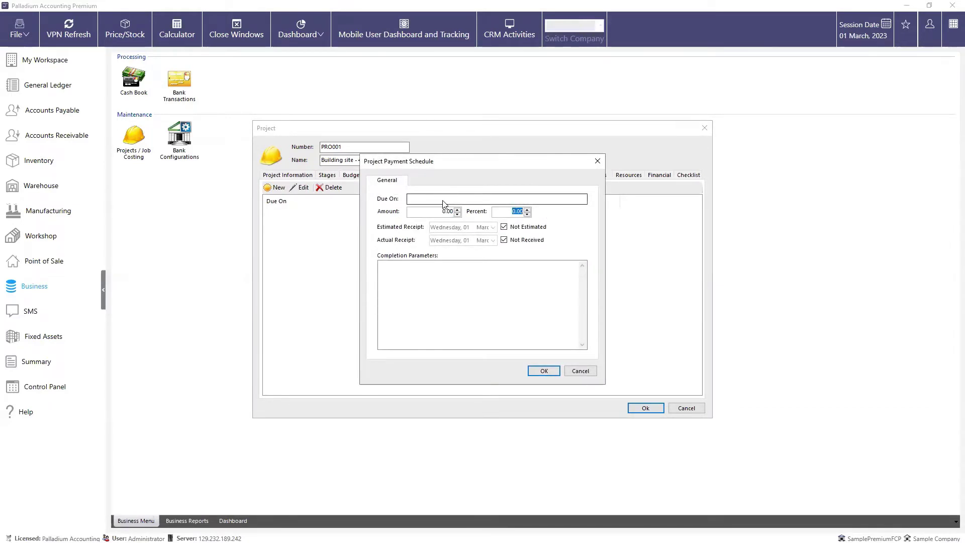
left_click(484, 307)
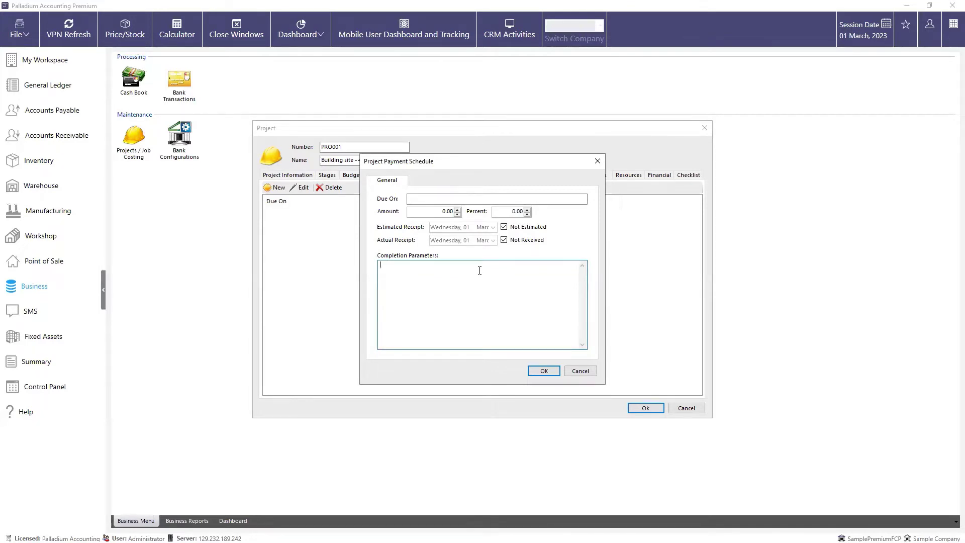
left_click(503, 227)
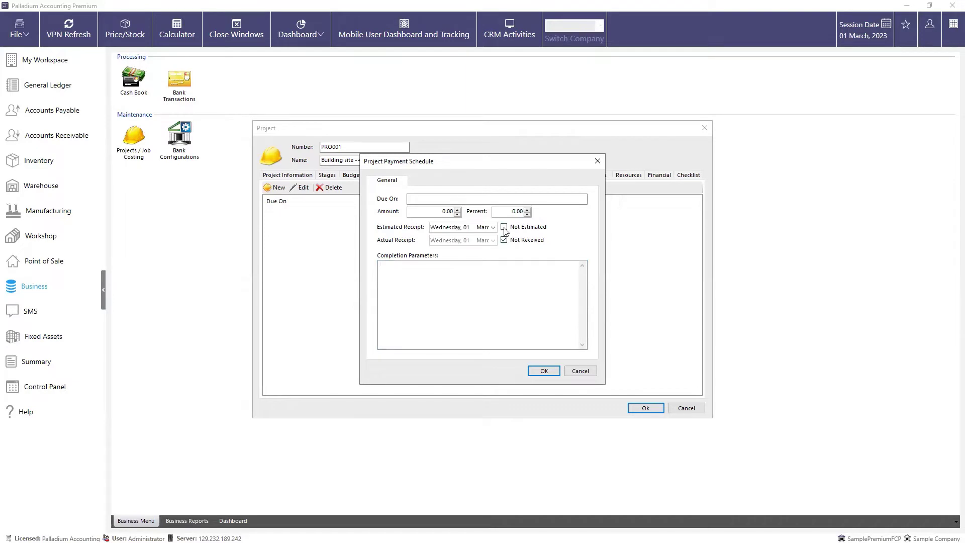
left_click(504, 227)
left_click(581, 370)
Examine the project's contacts, problem log, project log, files, optional fields and notes.
left_click(438, 179)
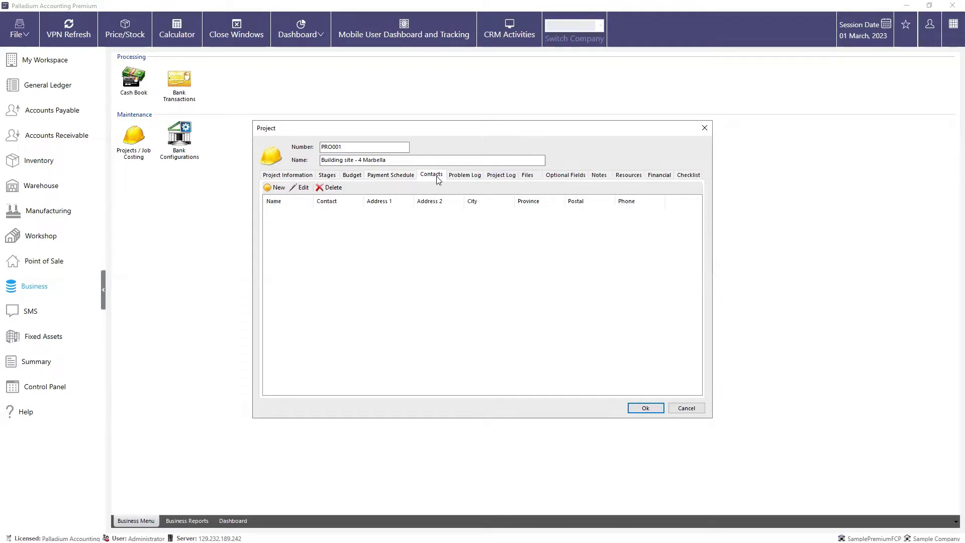
left_click(463, 176)
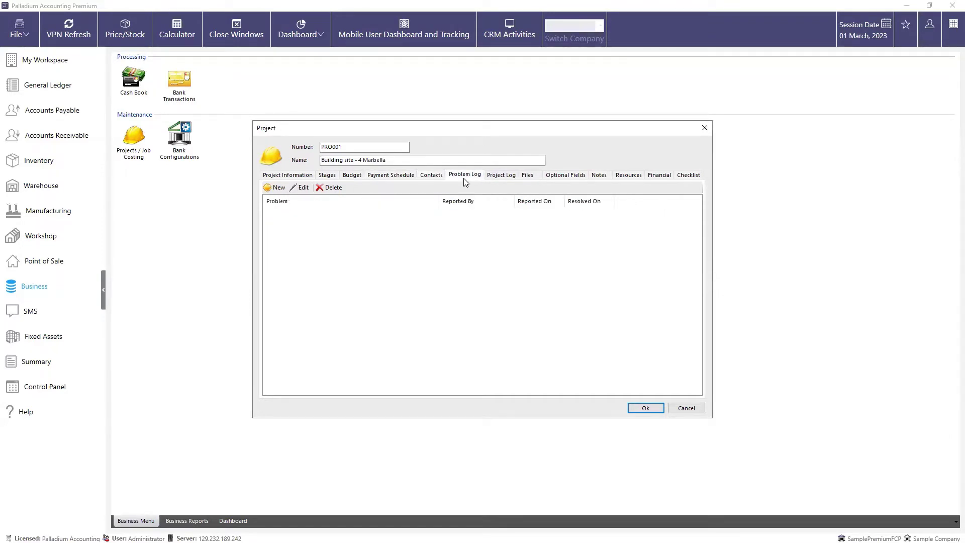
left_click(502, 176)
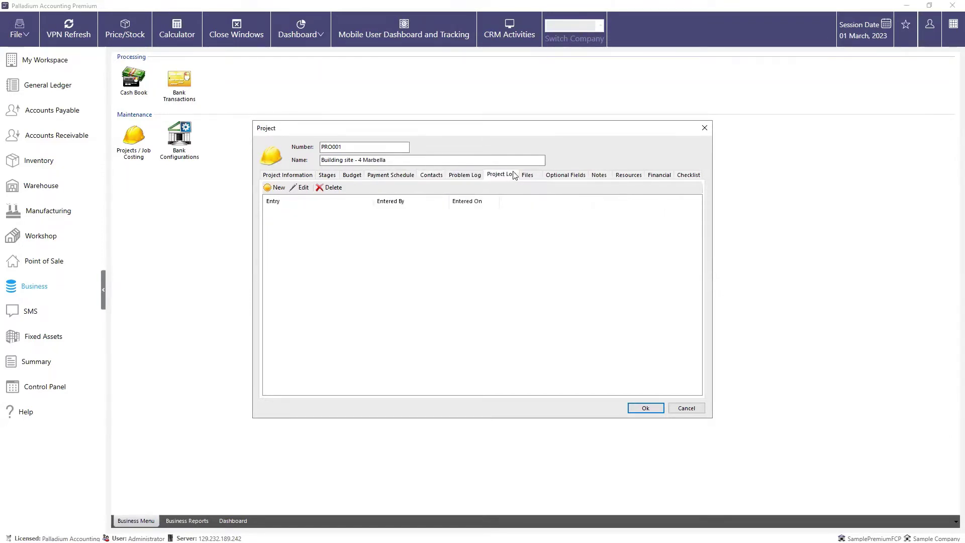
left_click(528, 180)
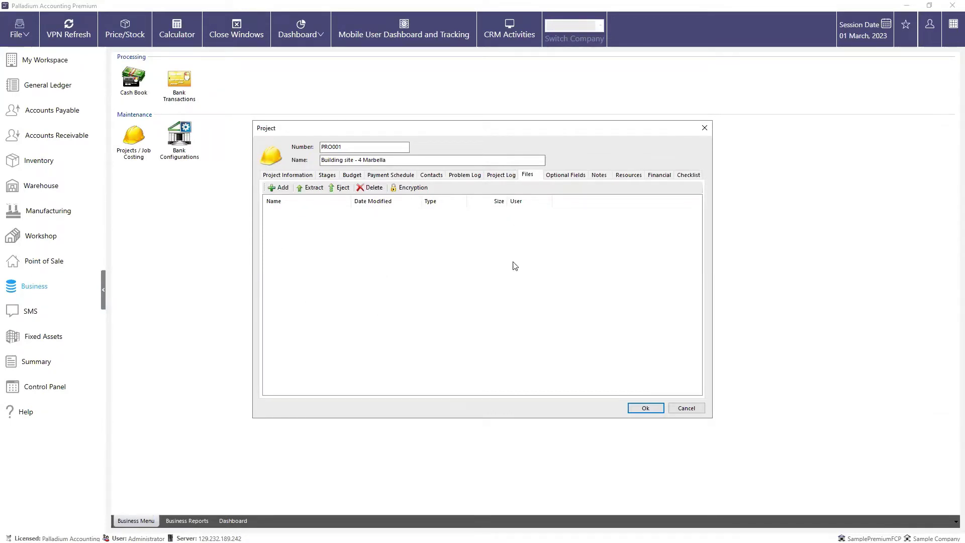
left_click(581, 177)
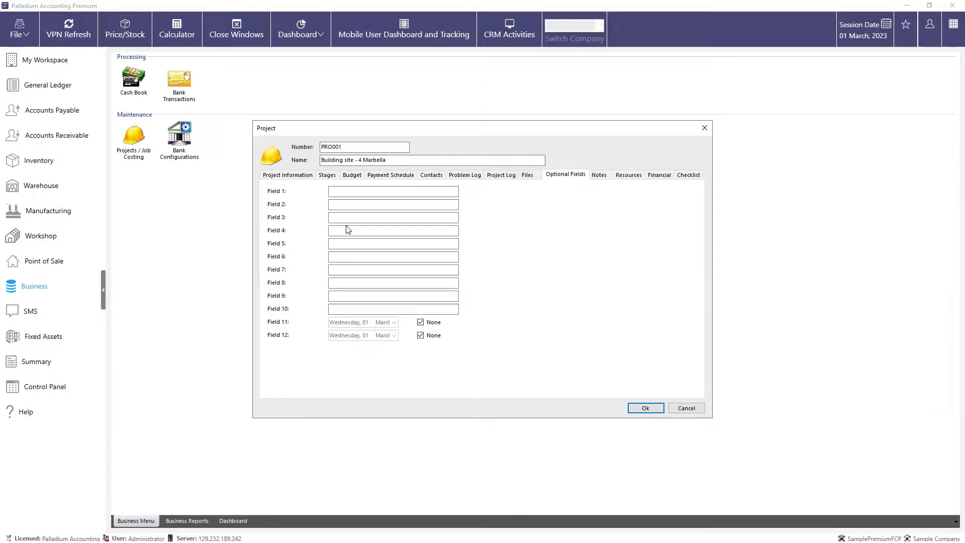
left_click(598, 175)
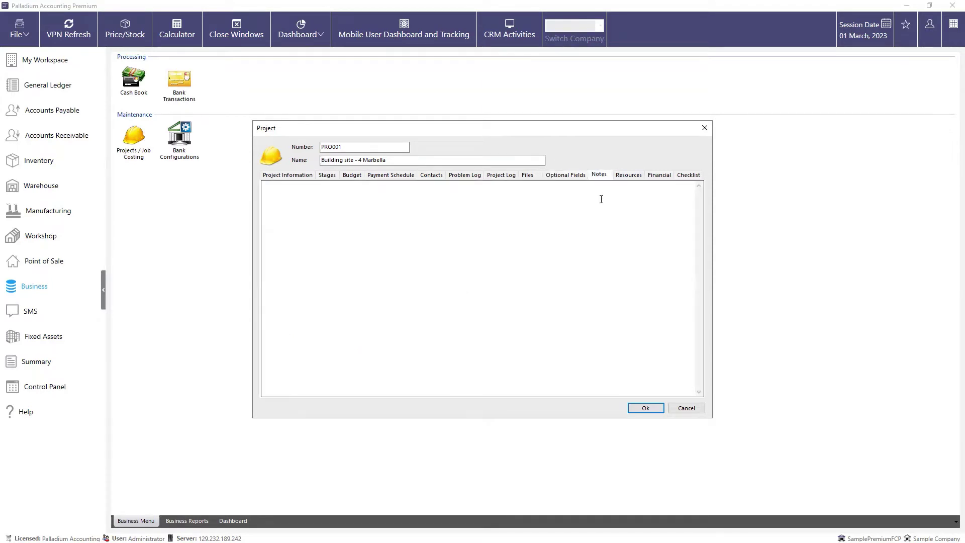
left_click(475, 208)
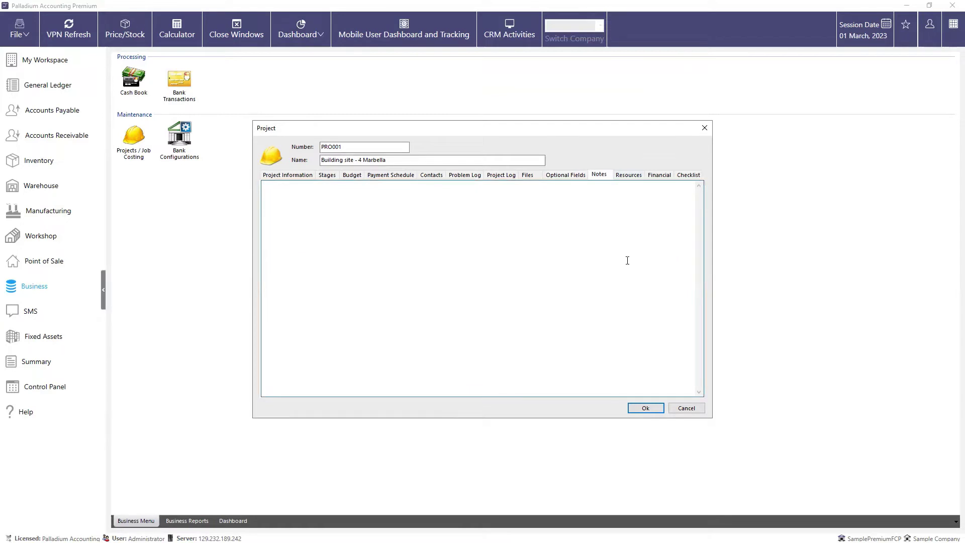
Examine the project's resources and the assets available for assignment, and leave the asset selection without choosing one.
left_click(640, 176)
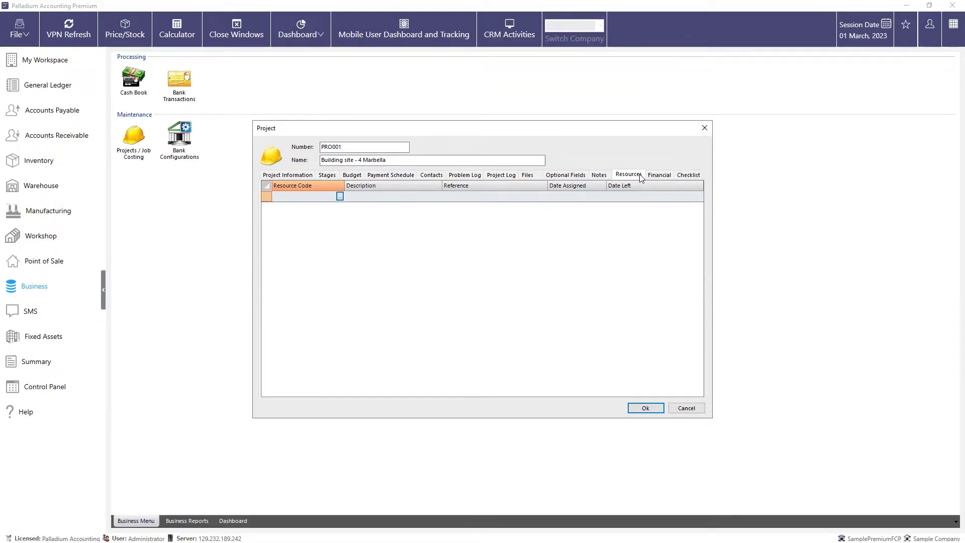
left_click(339, 196)
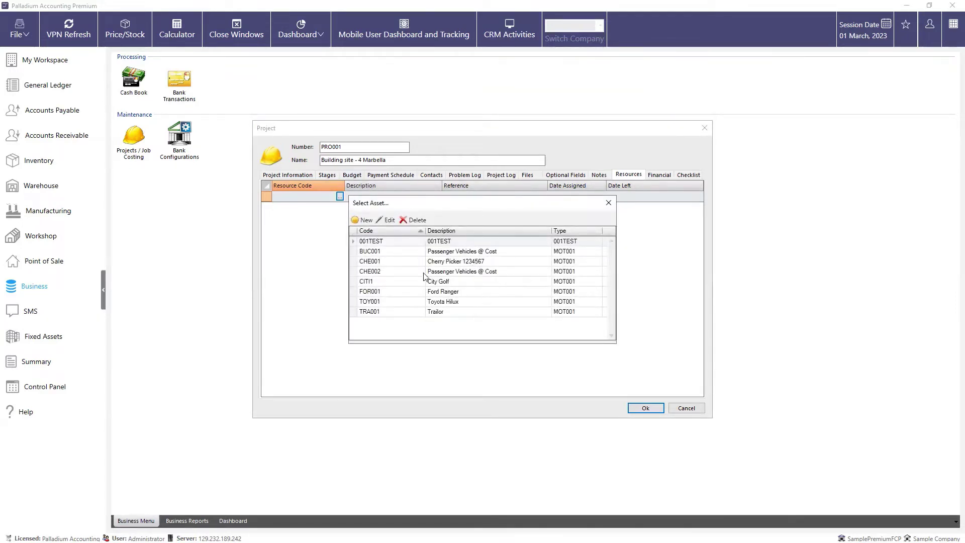
left_click(608, 203)
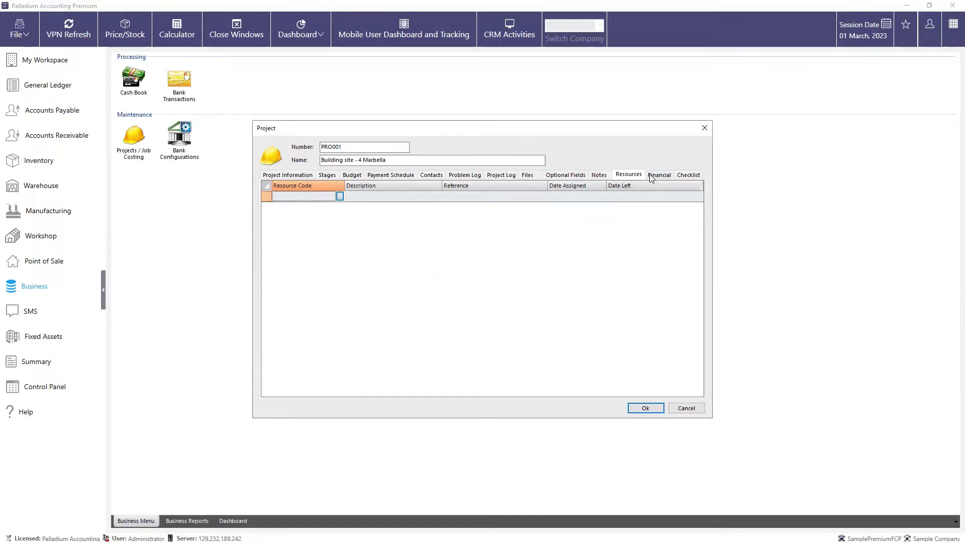
Examine the project's insurance, guarantees and other financial records.
left_click(659, 175)
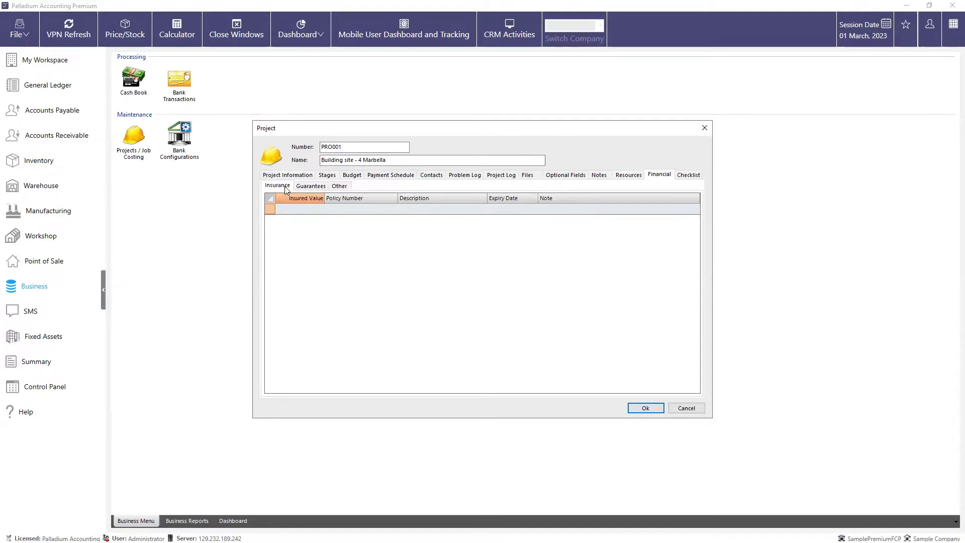
left_click(318, 189)
left_click(340, 187)
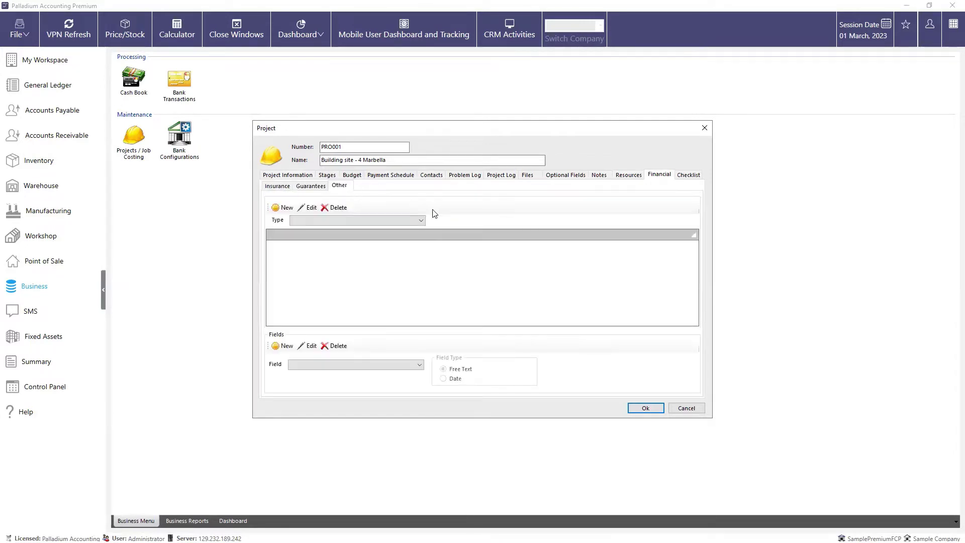
left_click(310, 186)
left_click(280, 186)
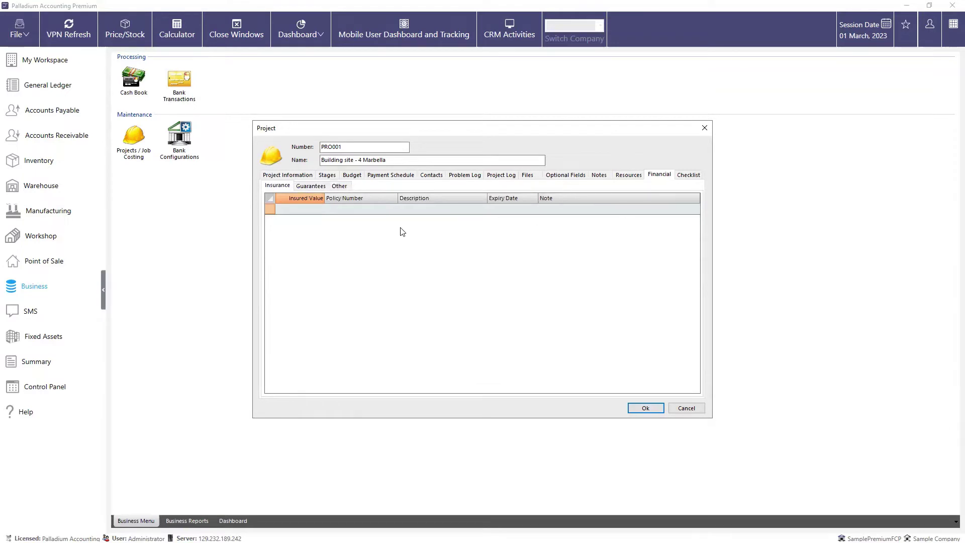
Enable the Project Plan and Kick Off Date checklist questions for the project and save the project.
left_click(689, 175)
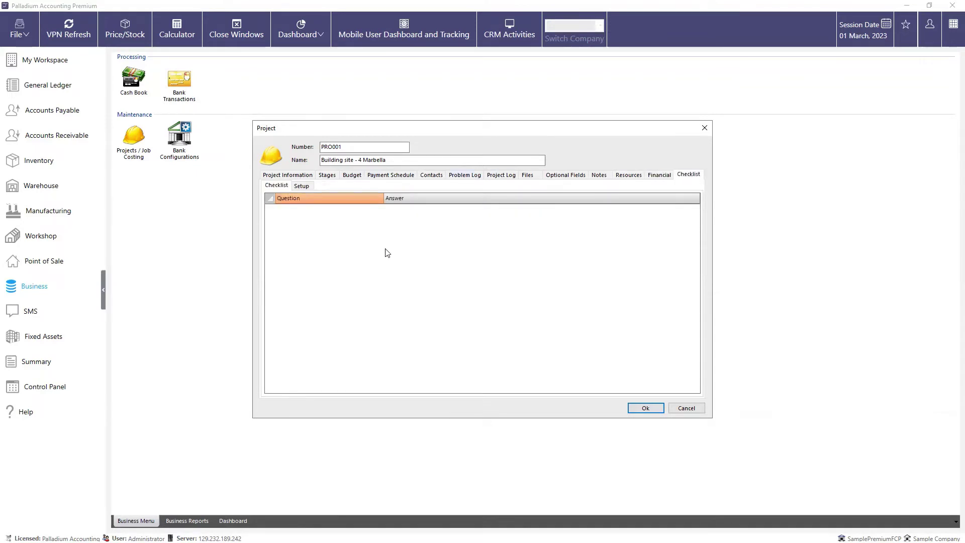
left_click(305, 187)
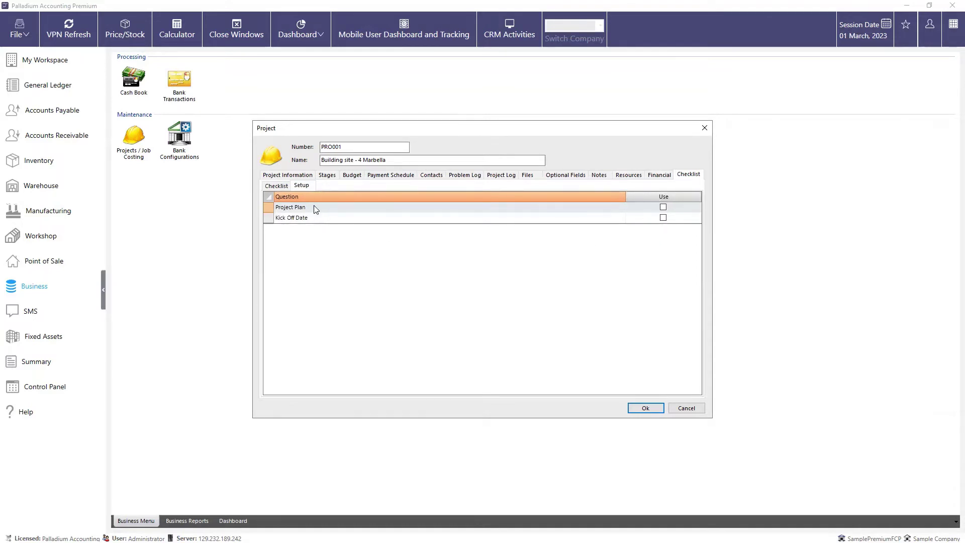
left_click(663, 207)
left_click(662, 217)
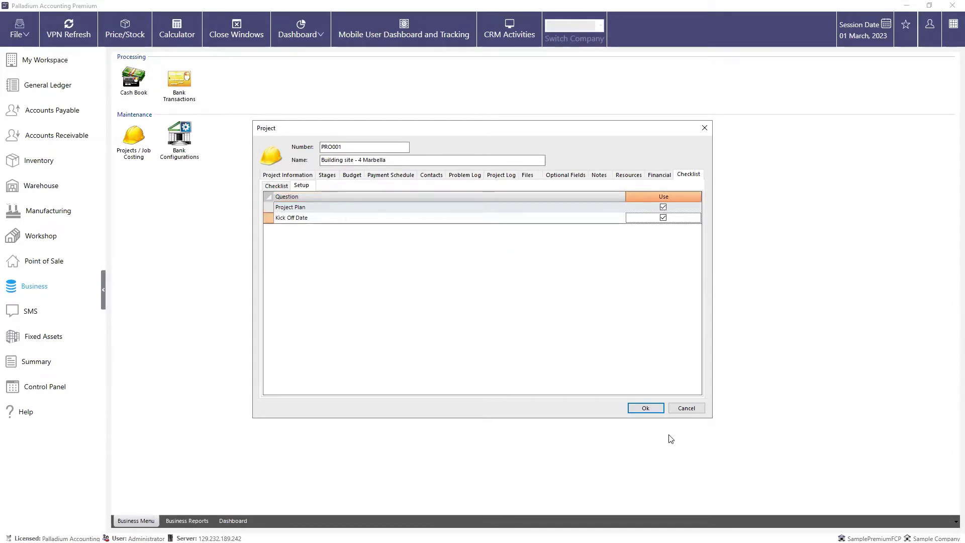
left_click(647, 408)
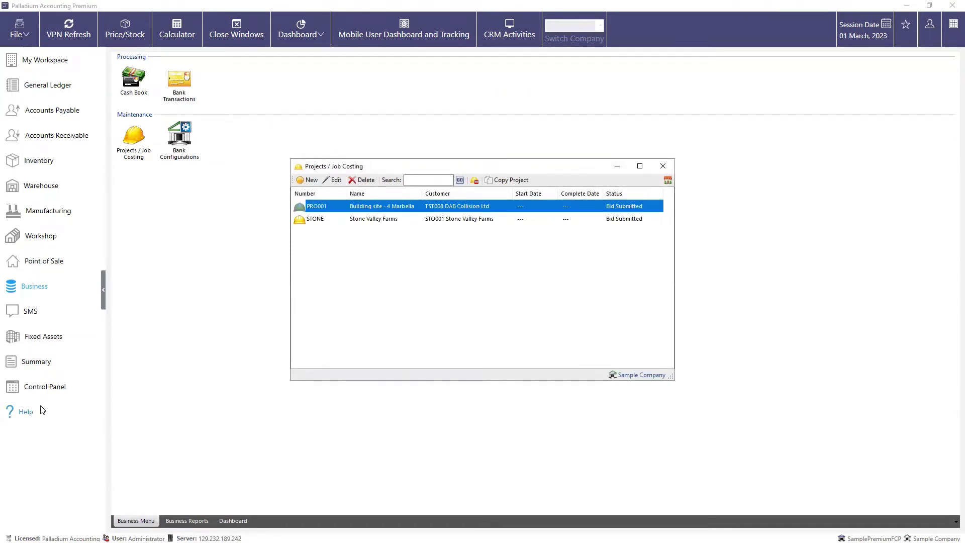
Close all open windows and bring up the project checklist setup in the company options.
left_click(42, 392)
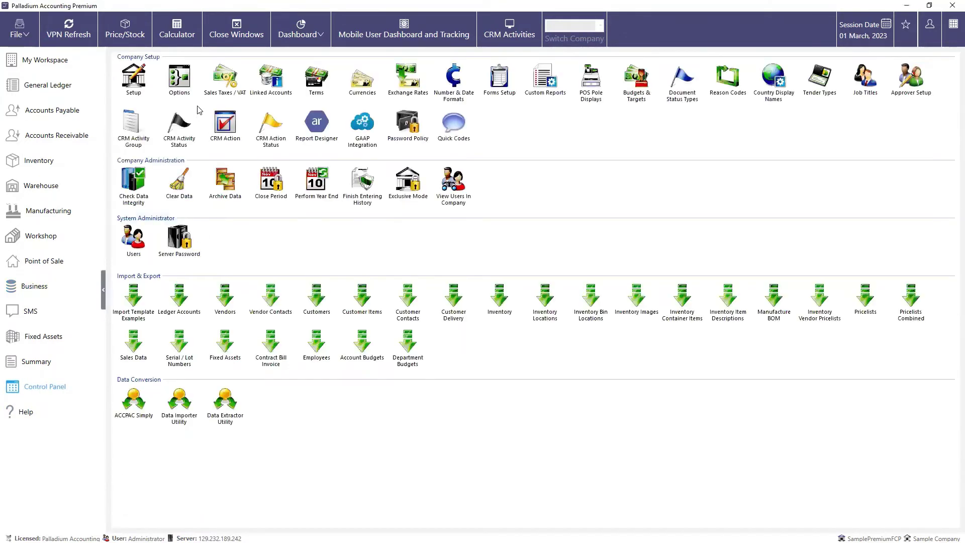
left_click(184, 88)
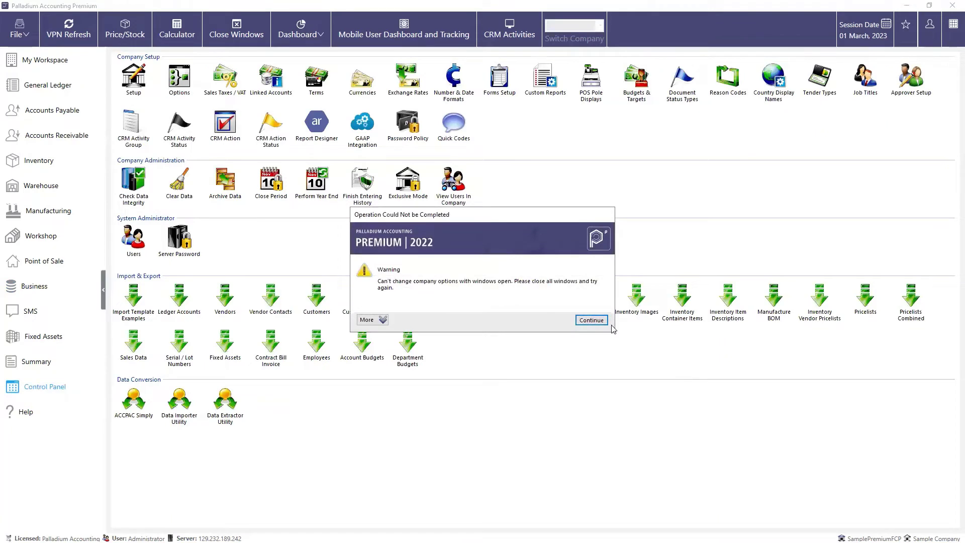
left_click(595, 317)
left_click(167, 80)
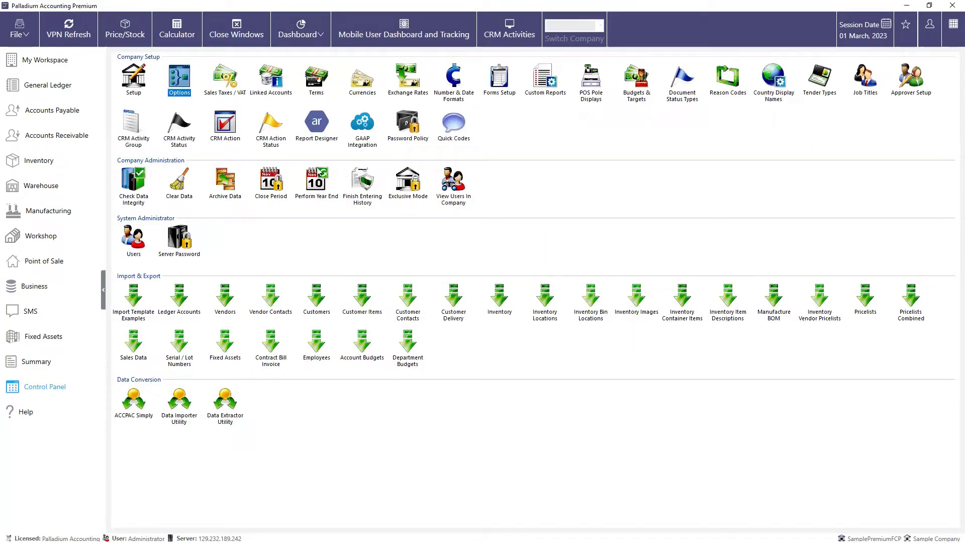
left_click(255, 105)
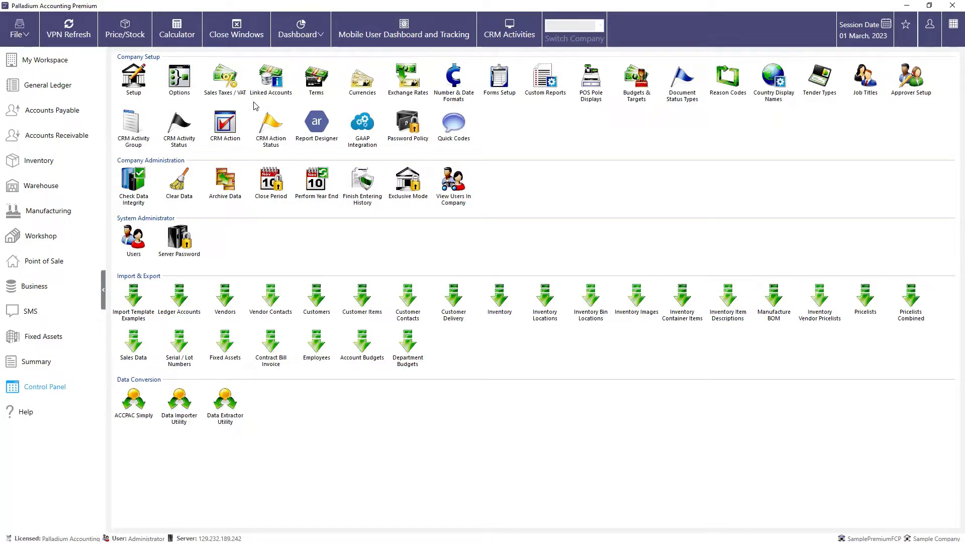
left_click(237, 111)
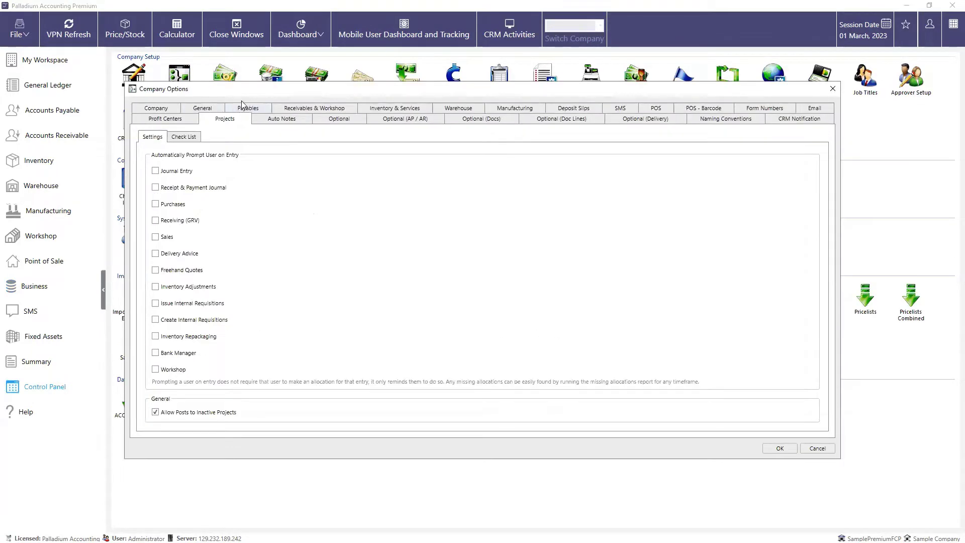
left_click(194, 136)
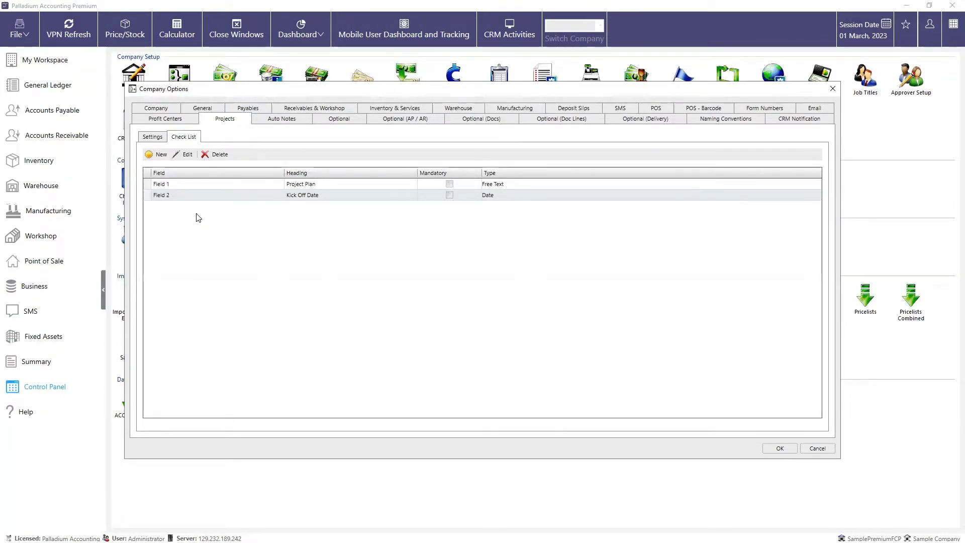
Add checklist Field 3 with the heading Site Survey and the Date field type, and save the company options.
left_click(158, 155)
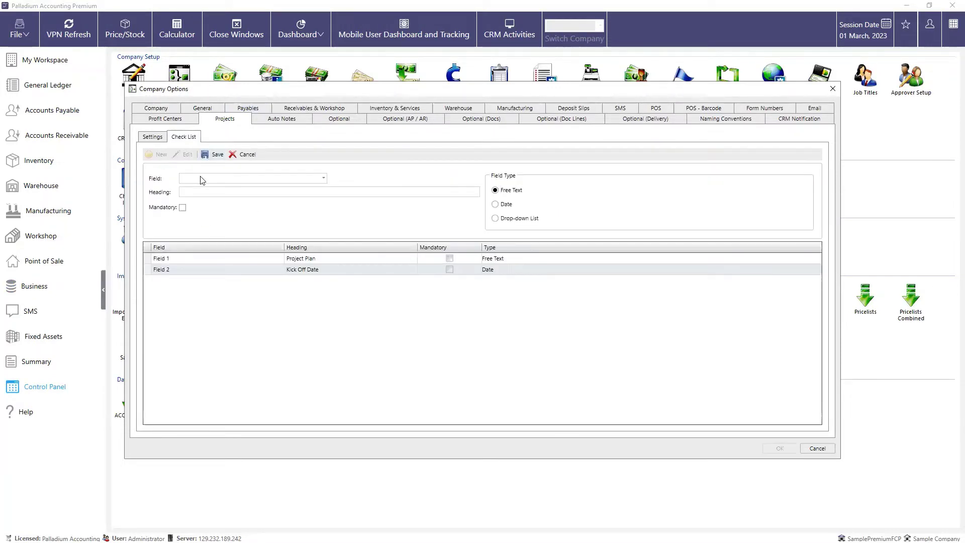
left_click(323, 179)
left_click(310, 193)
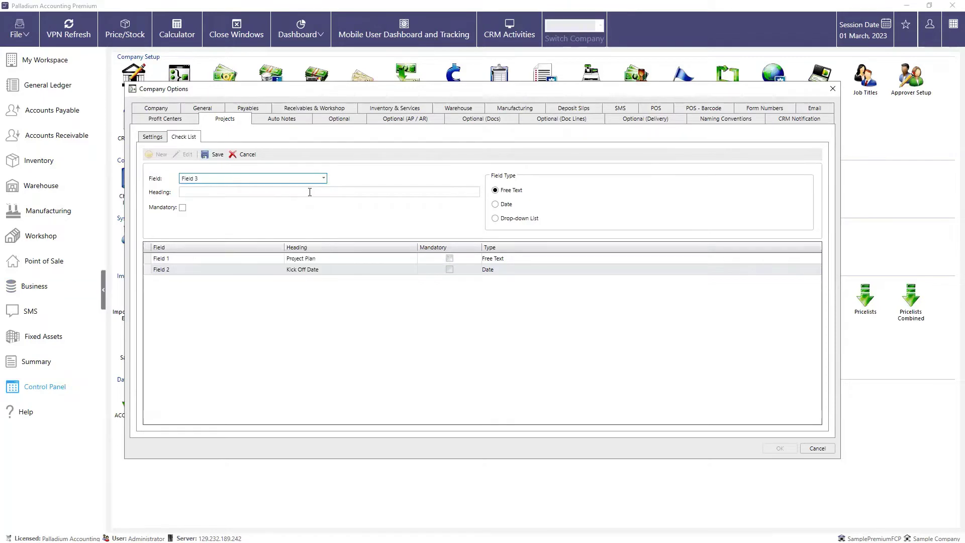
left_click(266, 195)
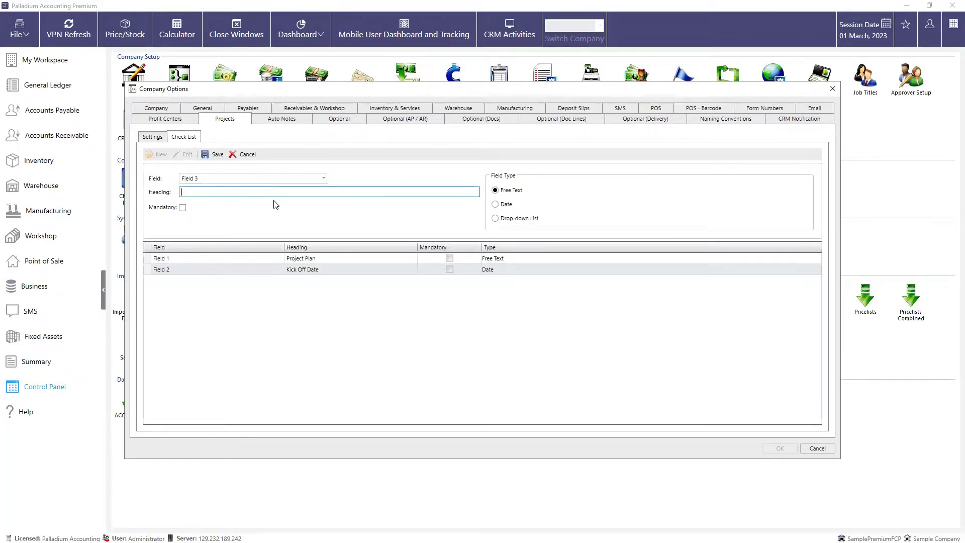
type("Site Survey")
left_click(495, 204)
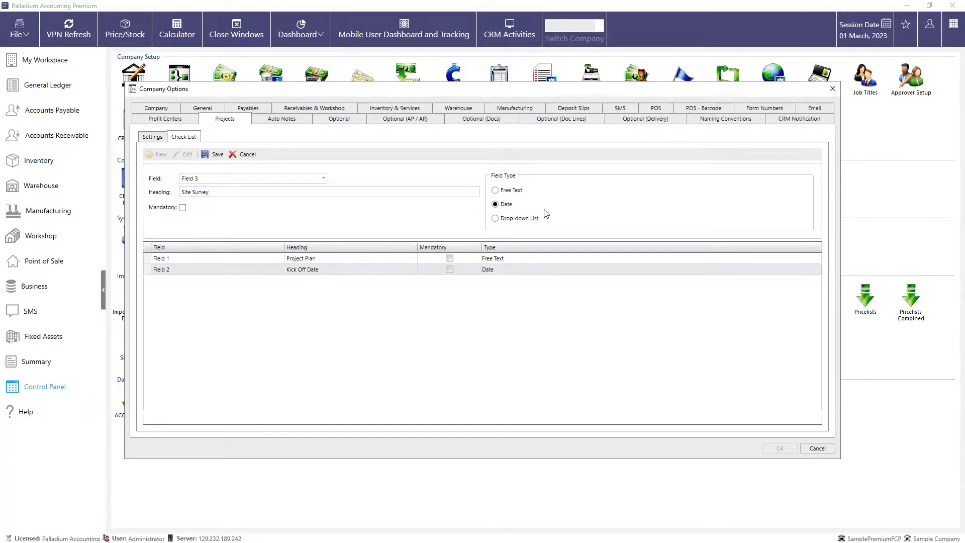
left_click(211, 155)
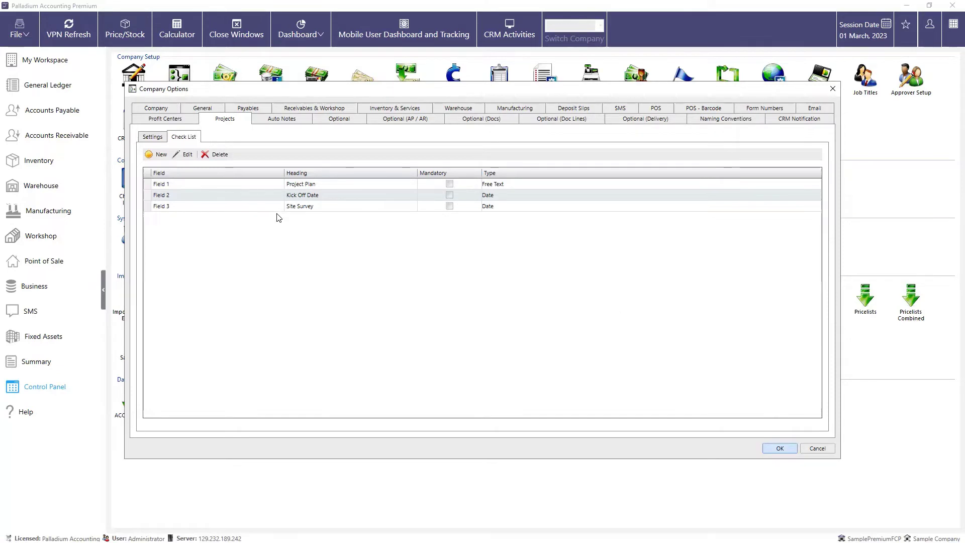
key("Return")
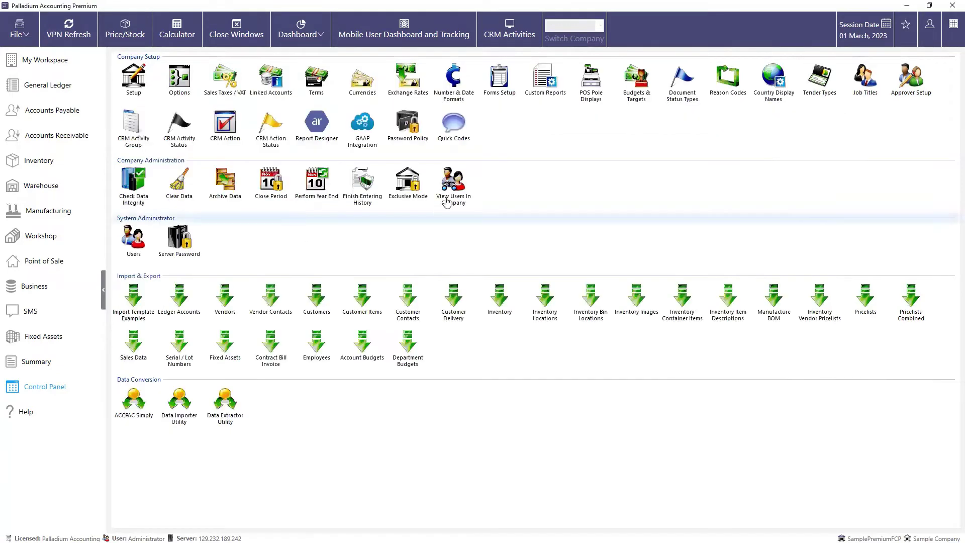
Reopen project PRO001 for editing and enable the Site Survey question in its checklist setup.
left_click(35, 286)
left_click(135, 134)
left_click(413, 206)
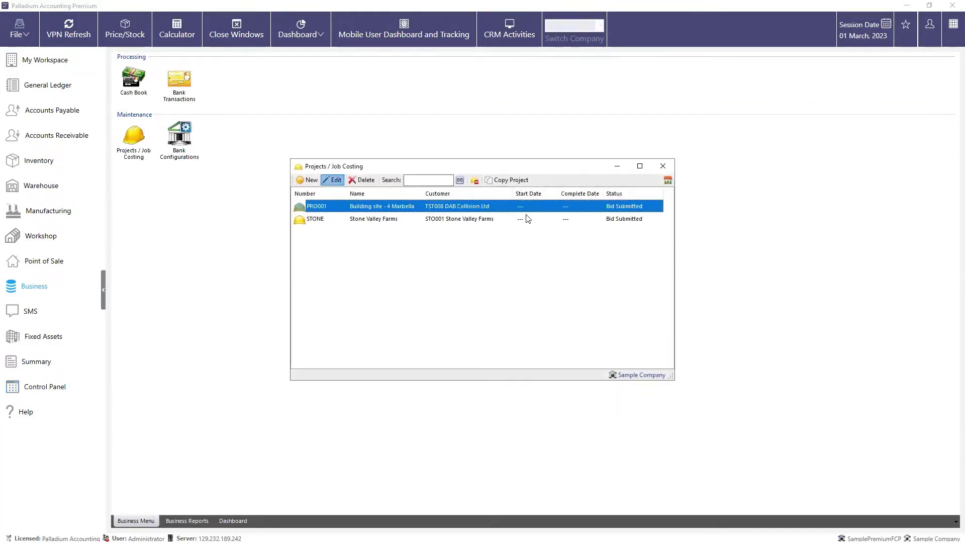
double_click(619, 211)
left_click(688, 173)
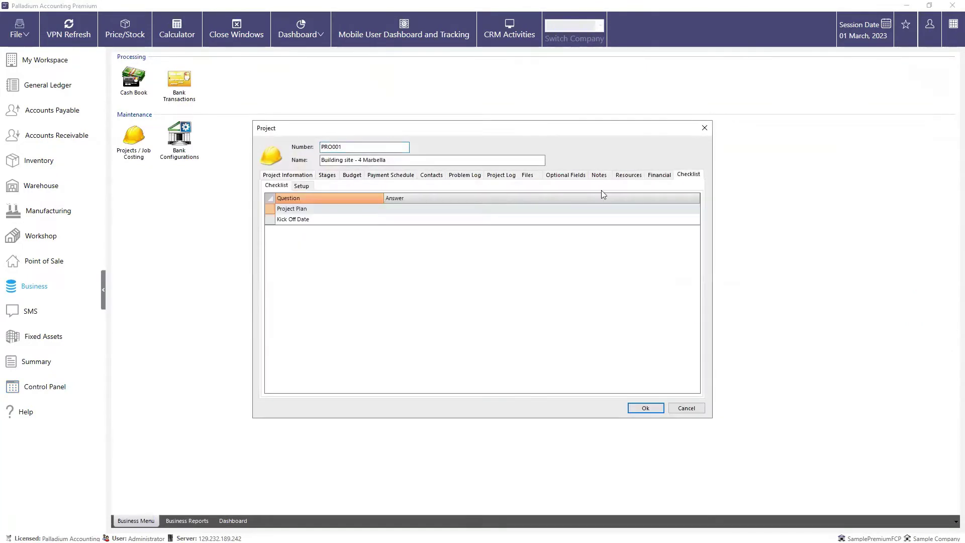
left_click(308, 186)
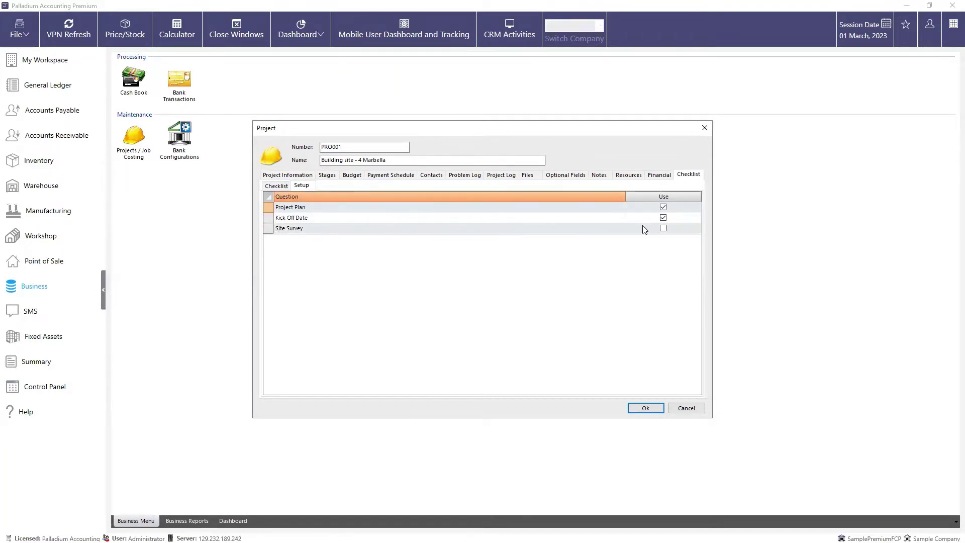
left_click(663, 229)
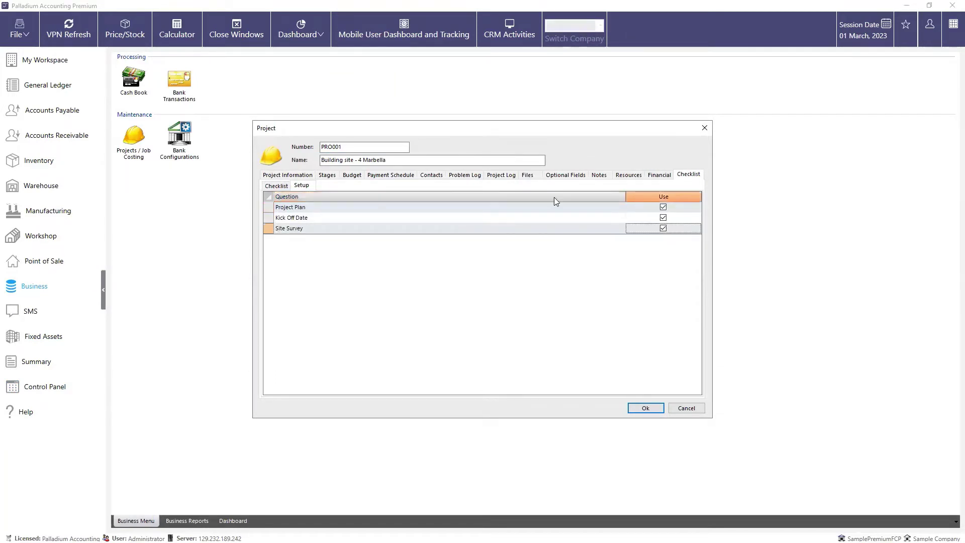
Answer the project's Project Plan checklist question with "Meeting held with client" and set the Kick Off Date to 28 October 2022.
left_click(278, 186)
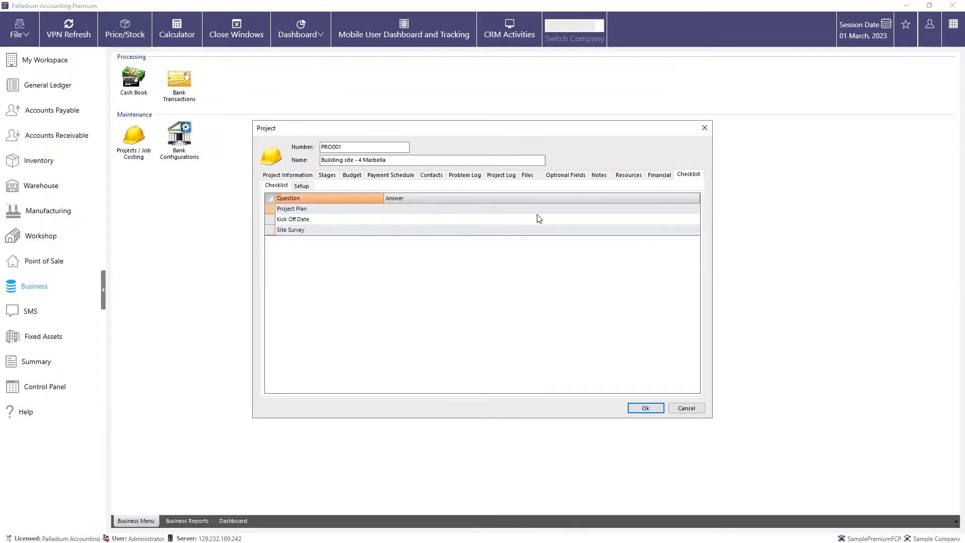
left_click(665, 212)
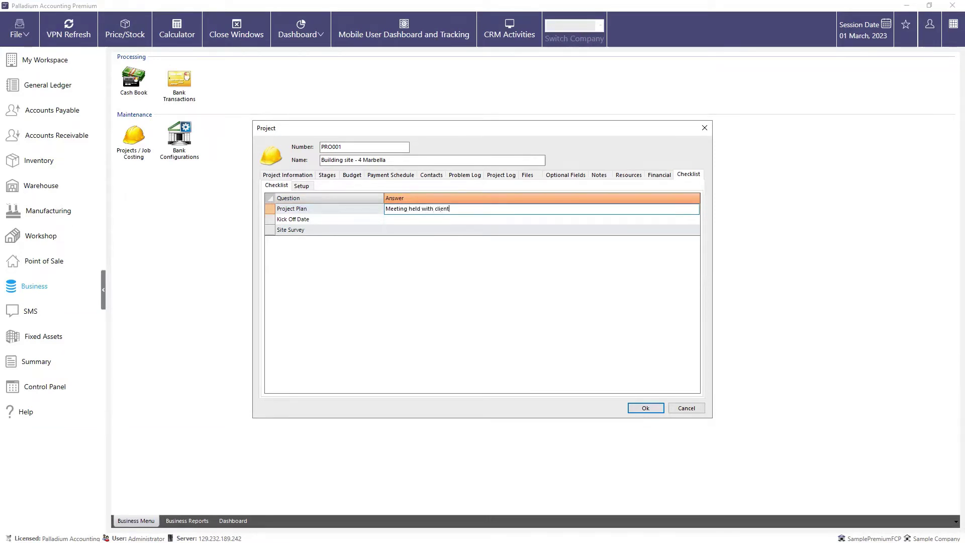
left_click(693, 220)
left_click(694, 220)
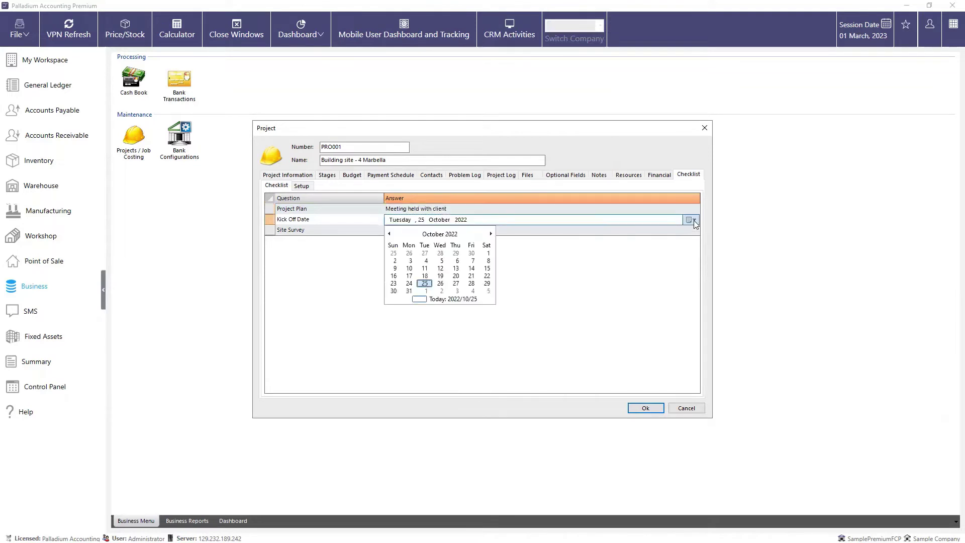
left_click(472, 283)
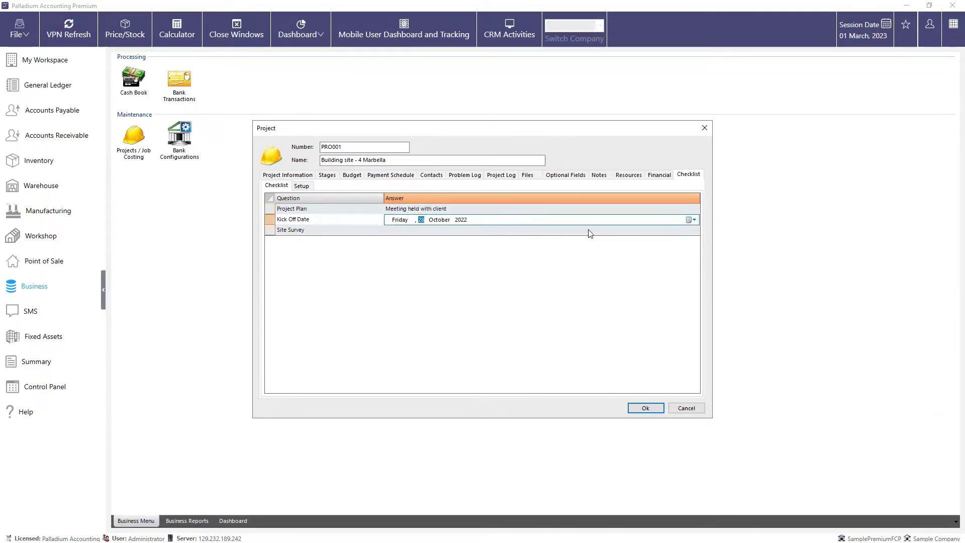
Set the Site Survey checklist answer to 29 October 2022, save the project and close the project list.
left_click(651, 230)
left_click(693, 231)
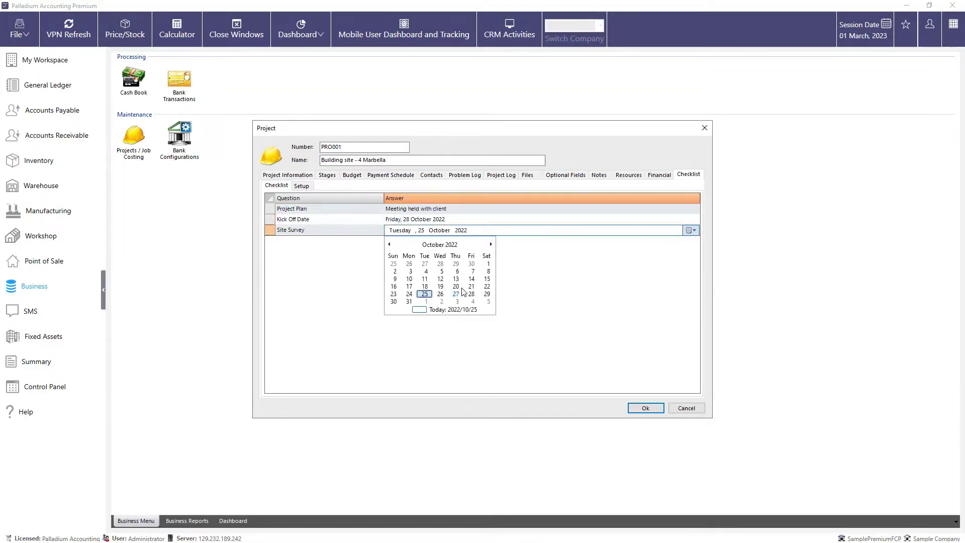
left_click(486, 293)
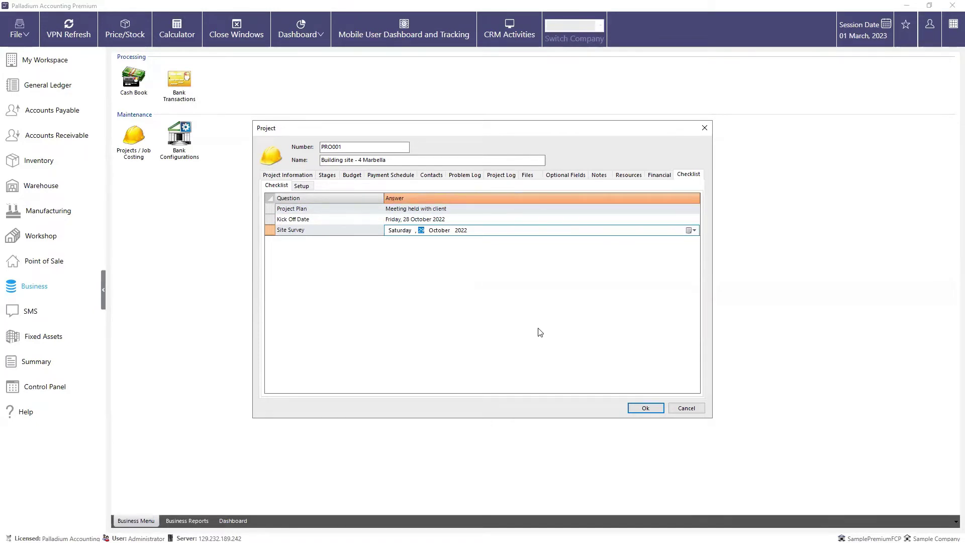
left_click(644, 407)
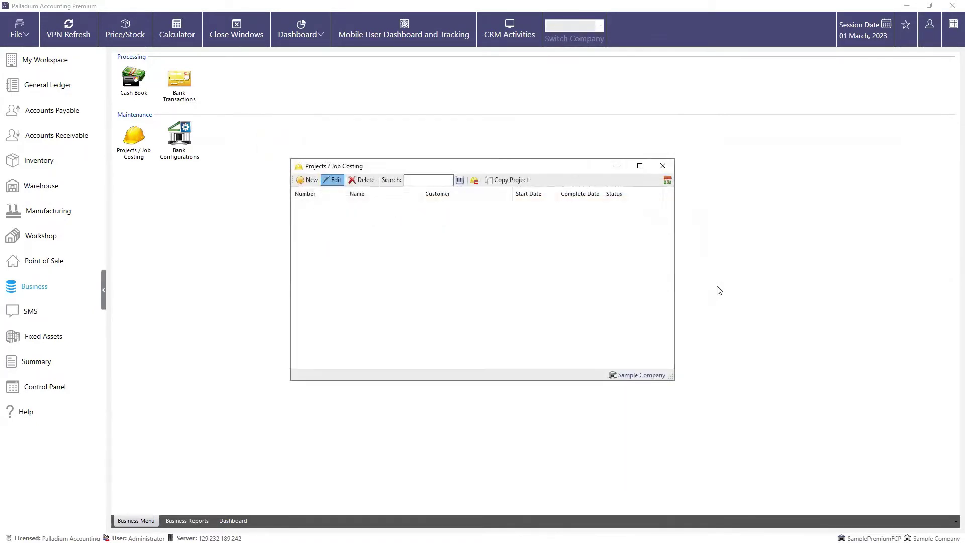
left_click(662, 165)
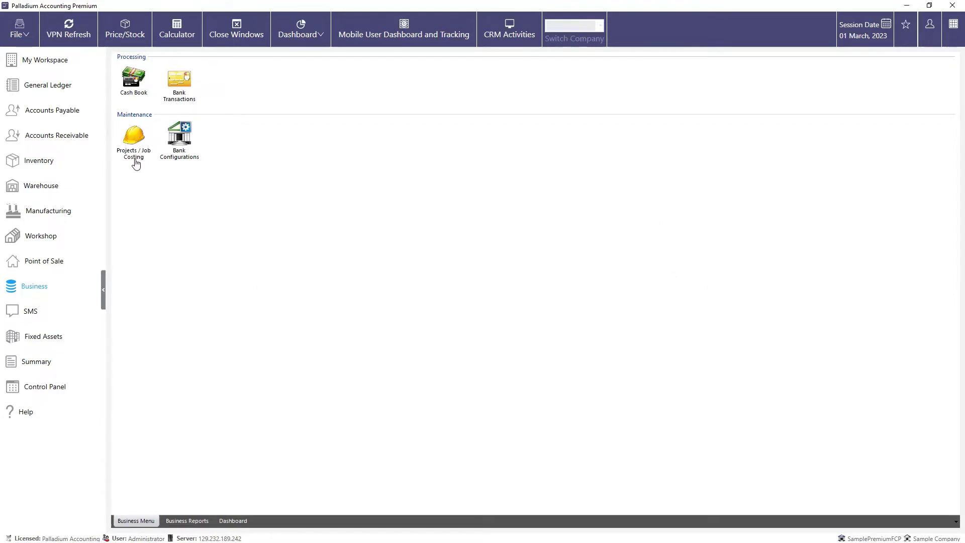
Start a new purchase invoice in Accounts Payable for the vendor Cable and Wireless.
left_click(48, 137)
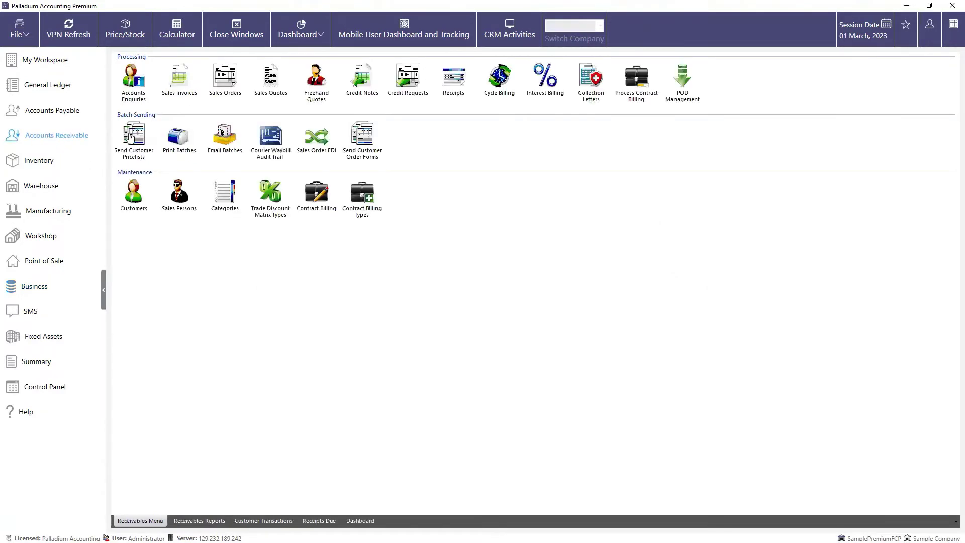
left_click(70, 112)
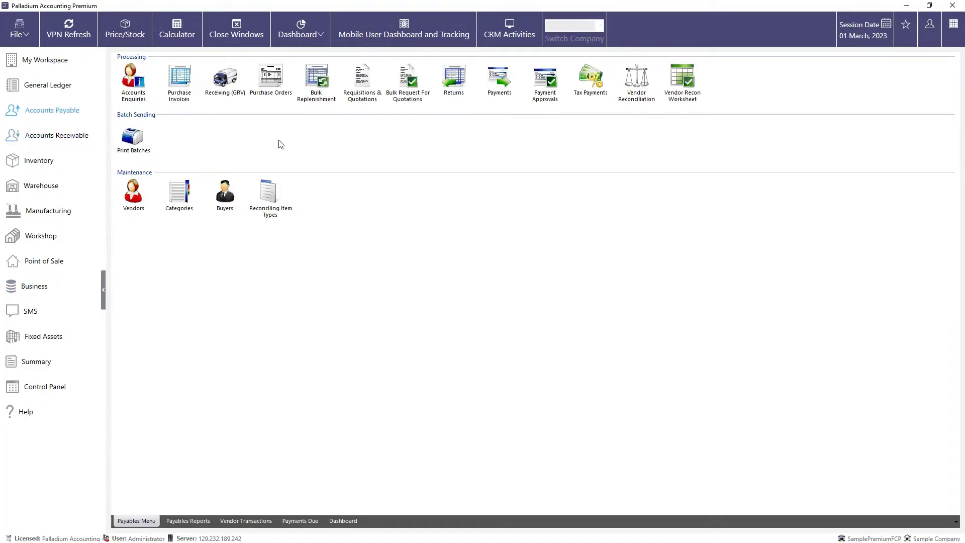
left_click(271, 76)
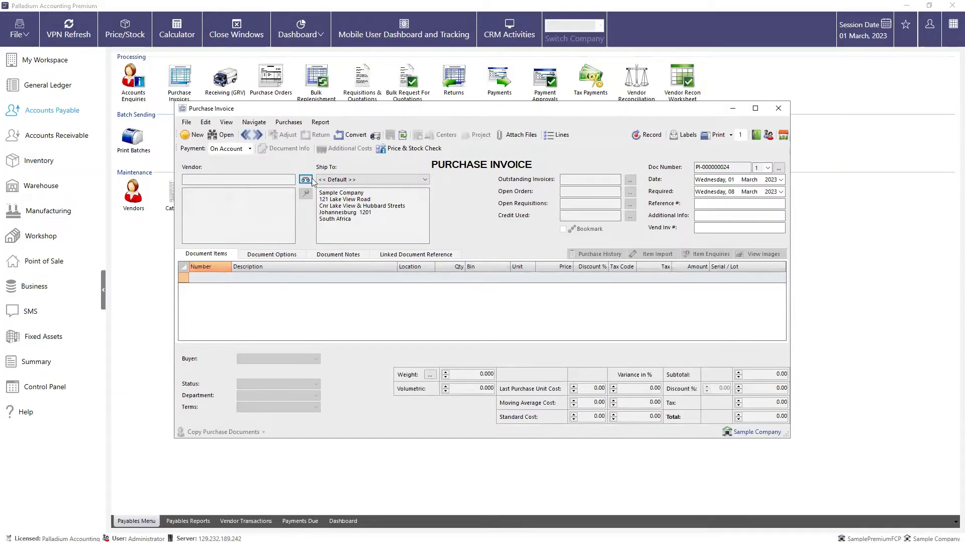
left_click(306, 179)
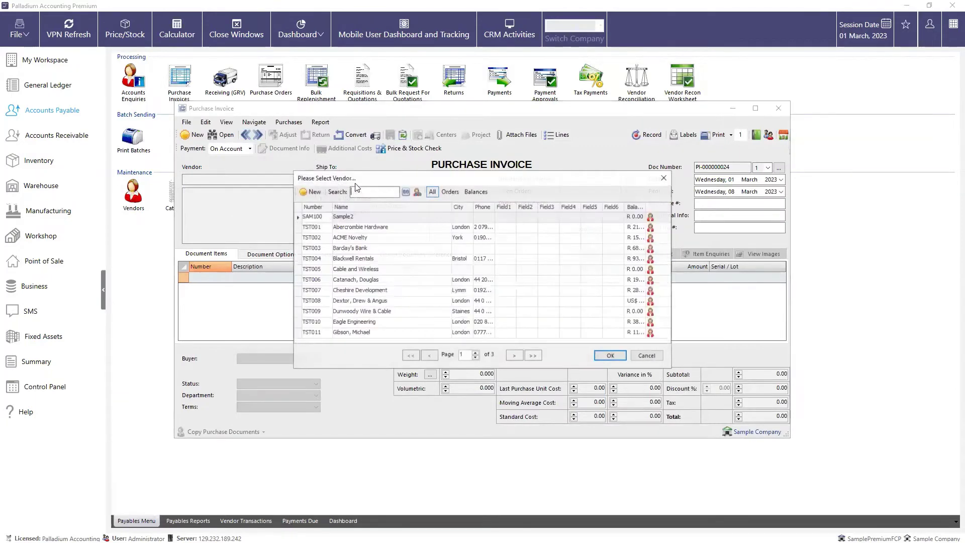
double_click(365, 270)
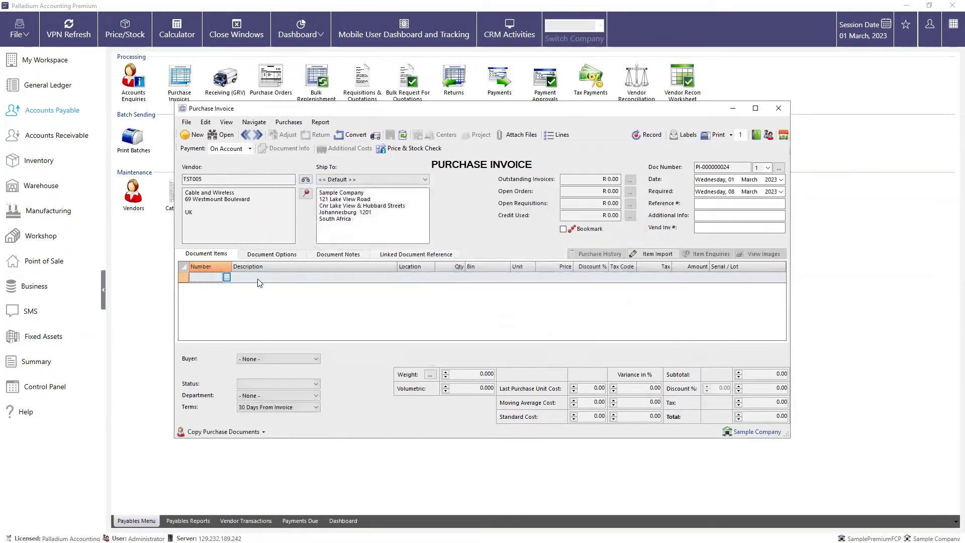
Add the bricks item BRI001 to the purchase invoice with a quantity of 10,000.
left_click(224, 276)
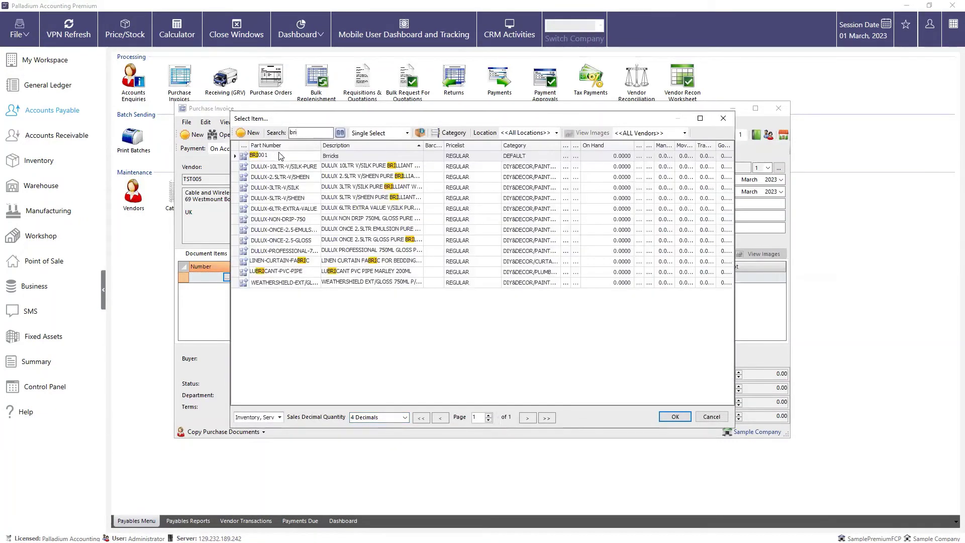
double_click(284, 156)
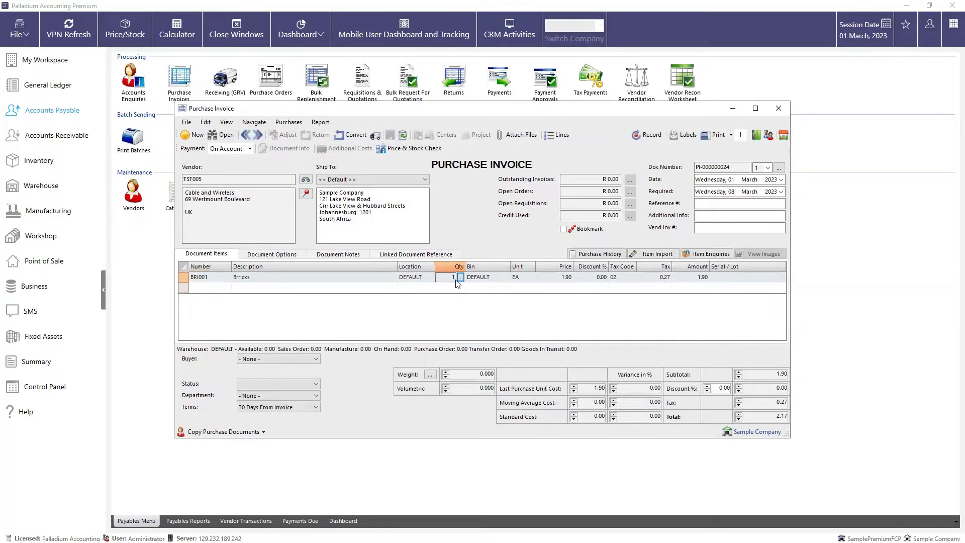
type("10000")
key("Tab")
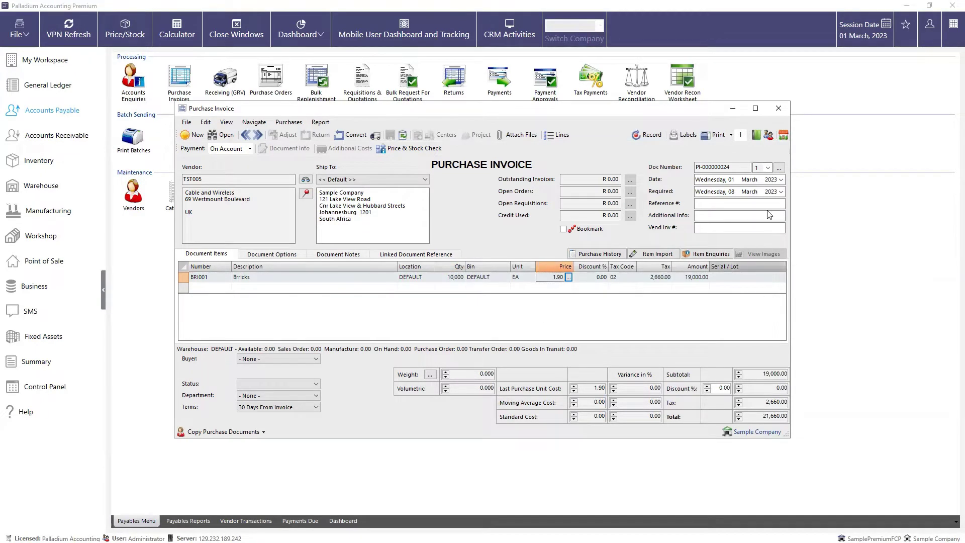
Copy the invoice's document number into the vendor invoice number and record the purchase invoice.
left_click(732, 170)
key("ctrl+c")
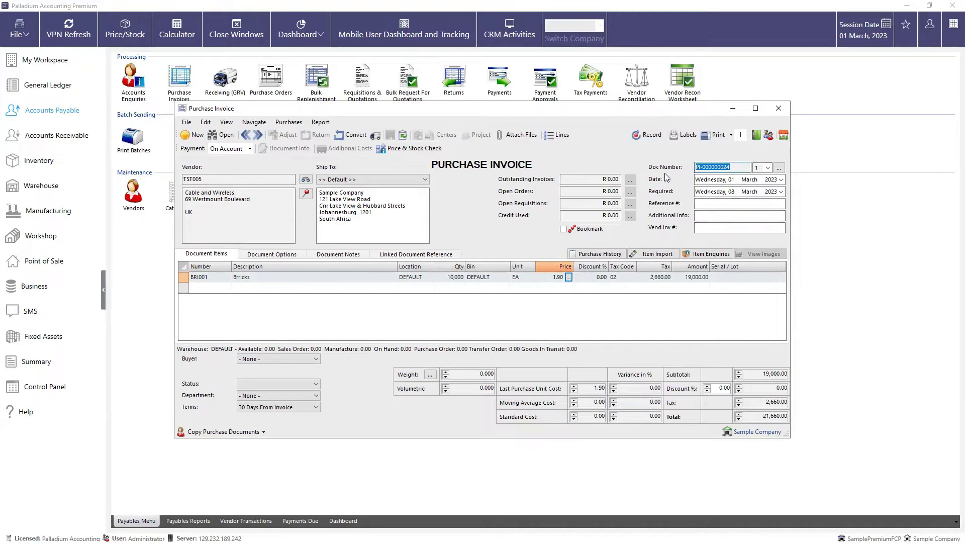
left_click(732, 227)
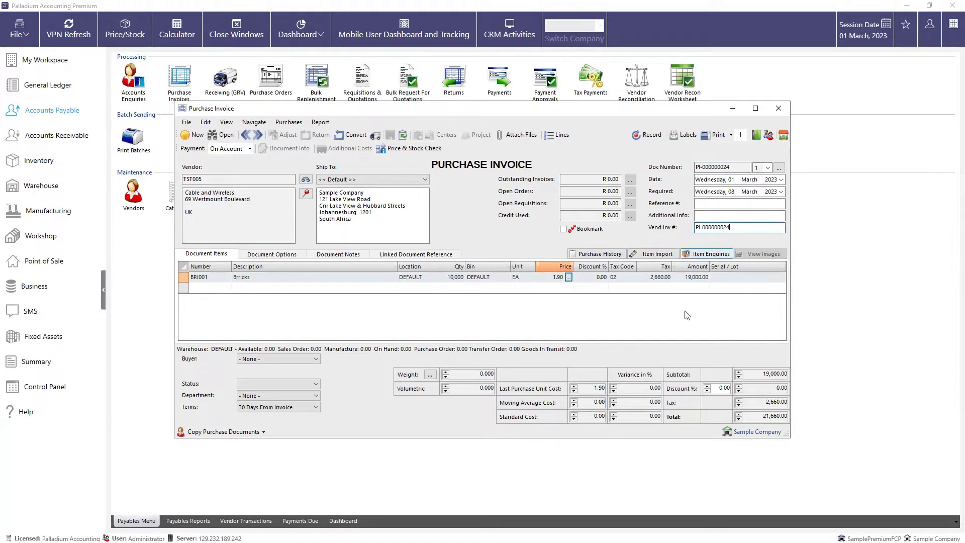
key("ctrl+v")
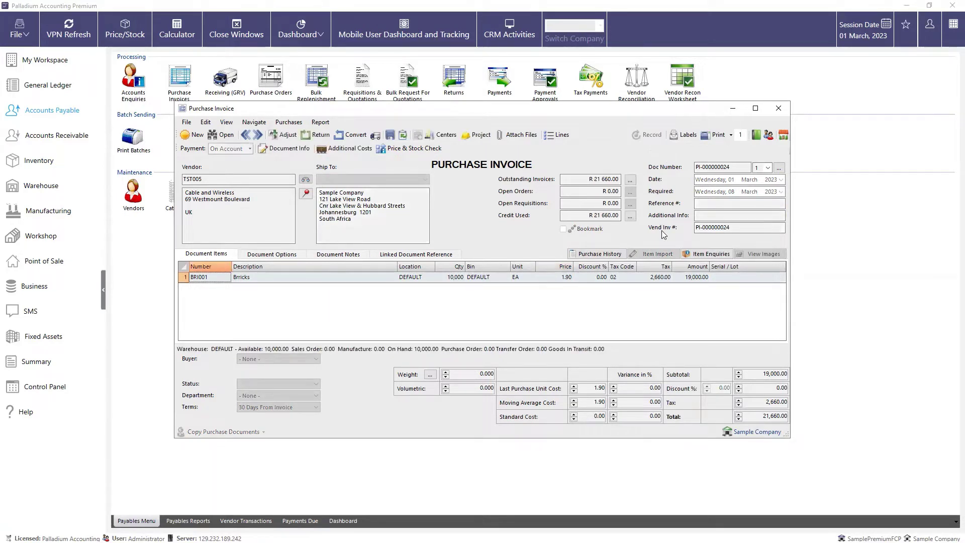
Allocate the entire purchase invoice to project PRO001 at the child stage, record the allocation and close the invoice.
left_click(475, 136)
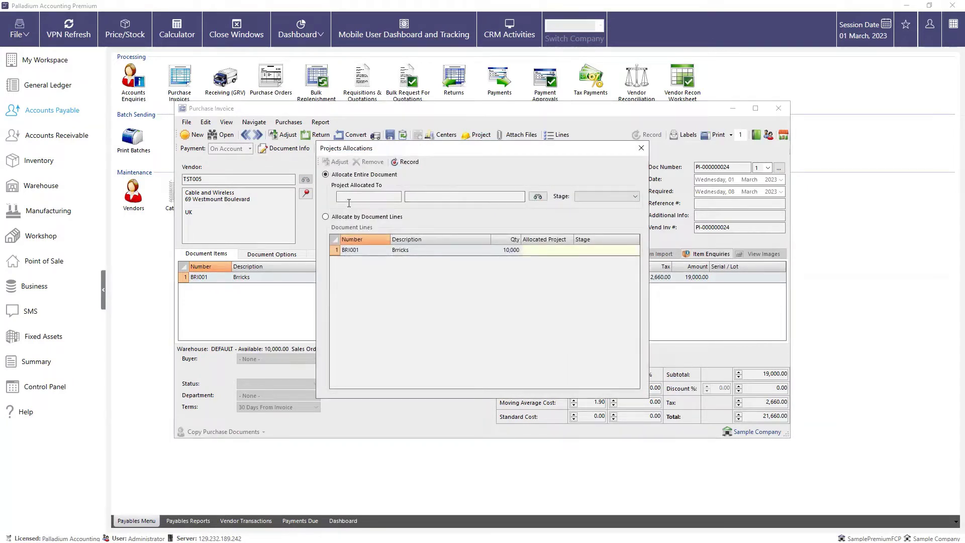
left_click(537, 196)
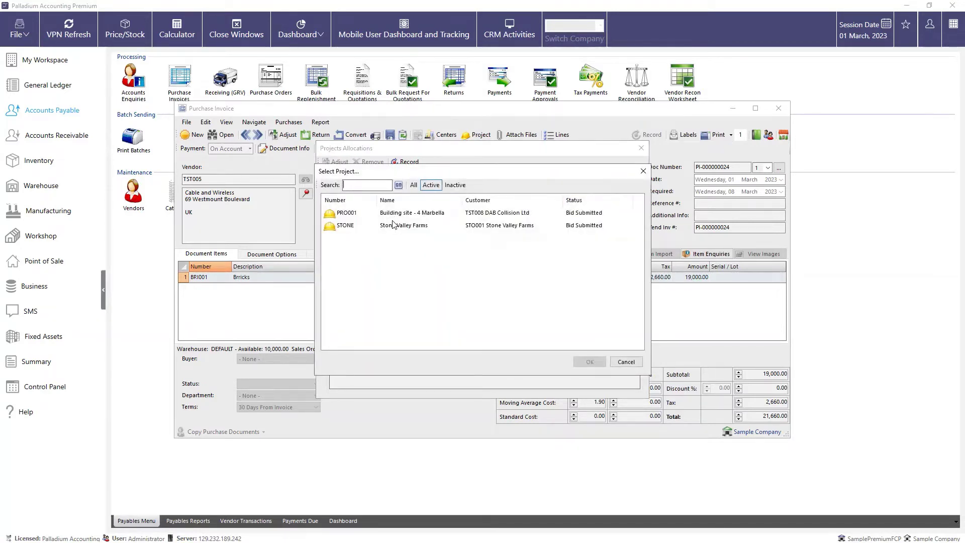
left_click(401, 215)
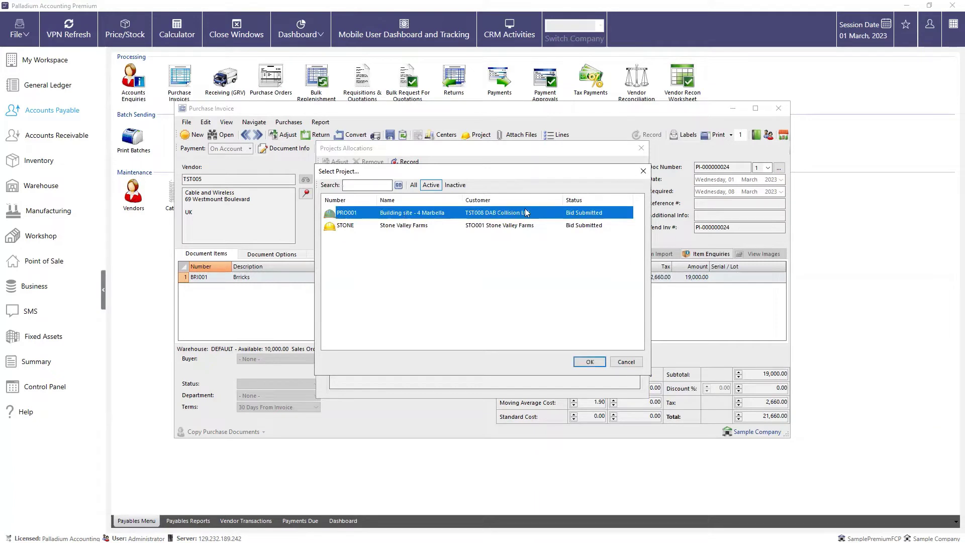
left_click(588, 362)
left_click(622, 196)
left_click(609, 206)
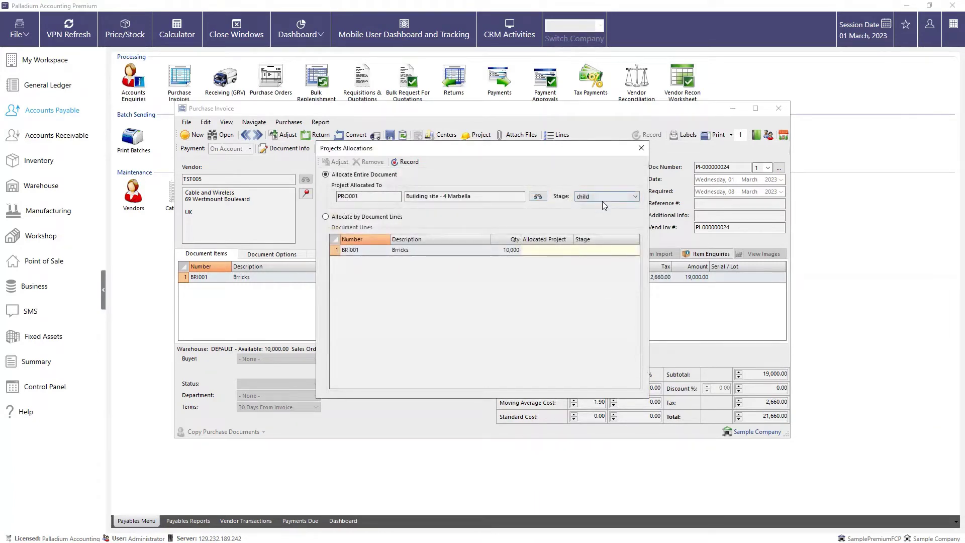
left_click(405, 161)
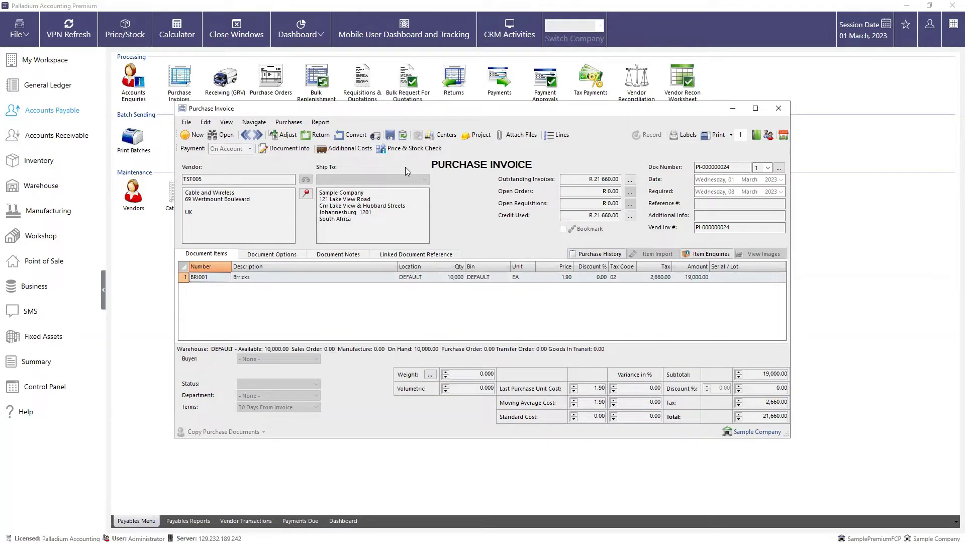
left_click(778, 108)
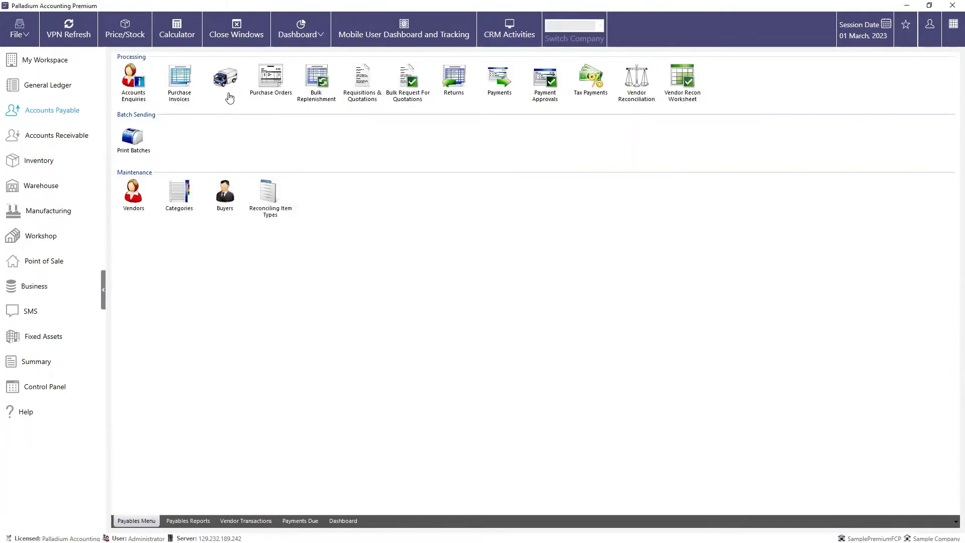
Enable the automatic project allocation prompt for Purchases in the company options and save them.
left_click(55, 387)
left_click(178, 82)
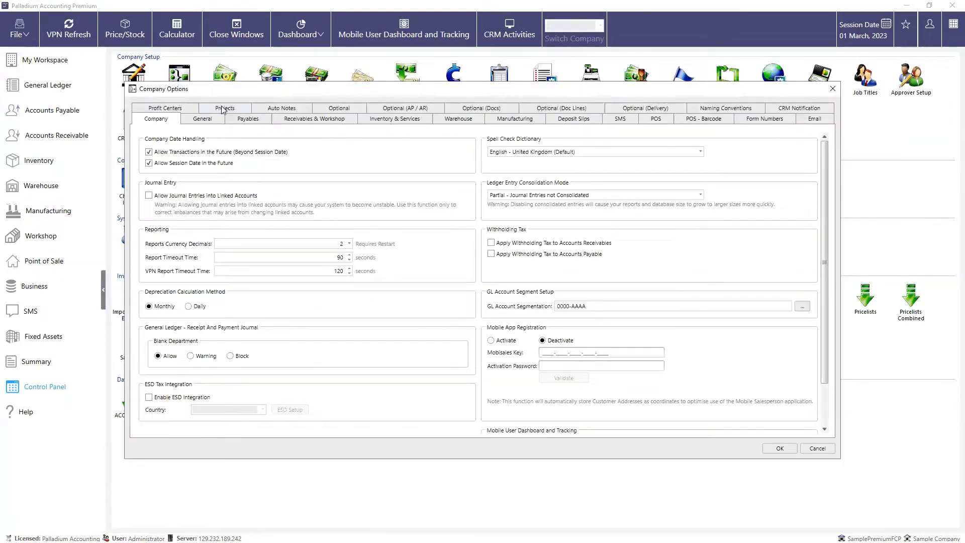
left_click(224, 109)
left_click(159, 205)
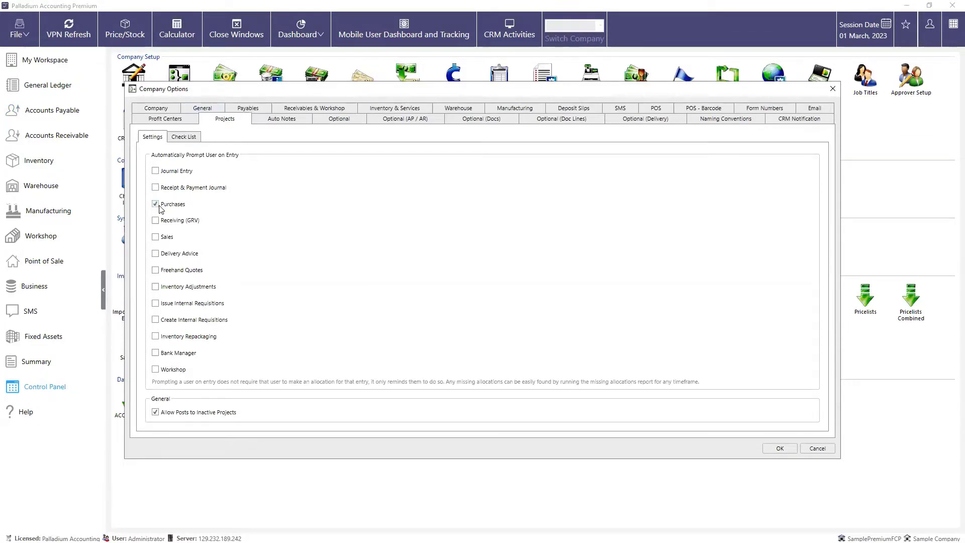
left_click(780, 448)
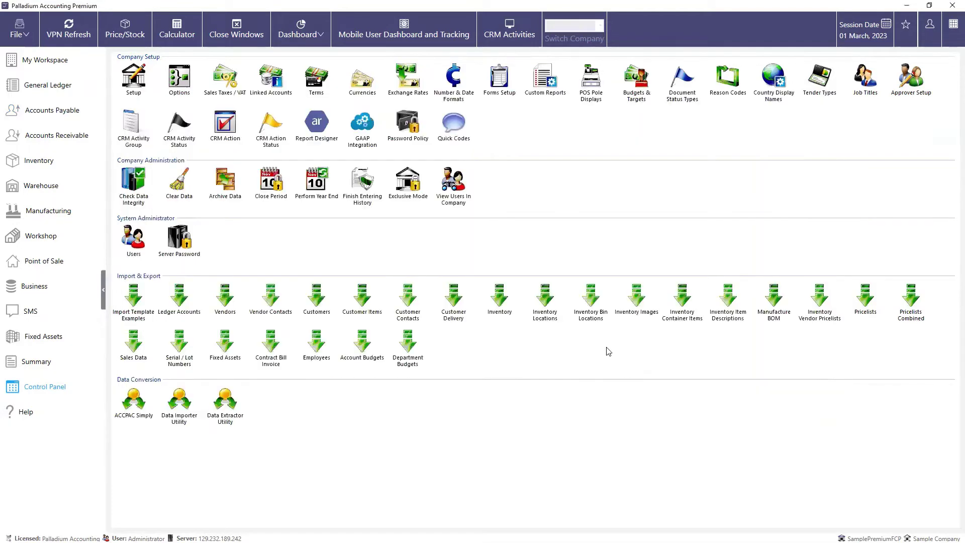
Start a purchase invoice for the vendor Dextor, Drew & Angus and add 10,000 units of the bricks item BRI001.
left_click(58, 110)
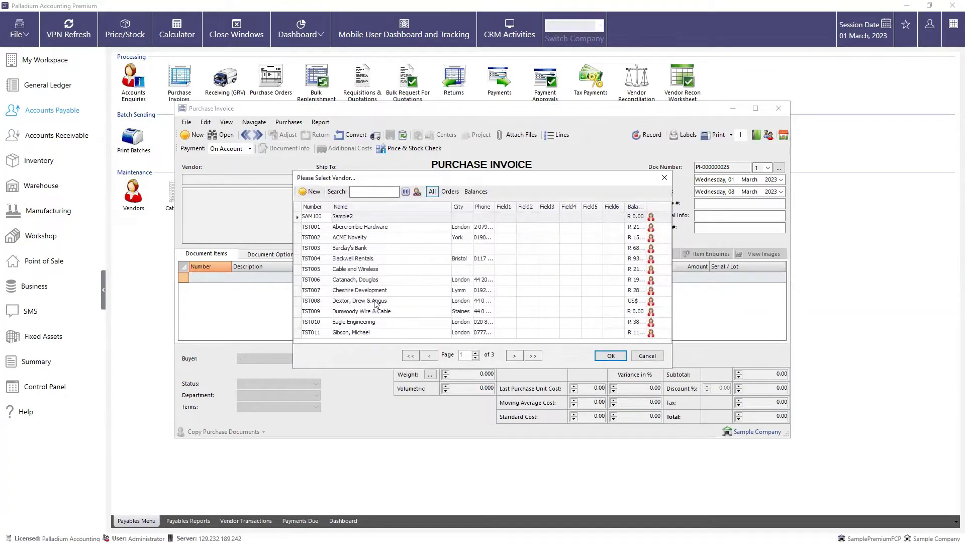
double_click(374, 302)
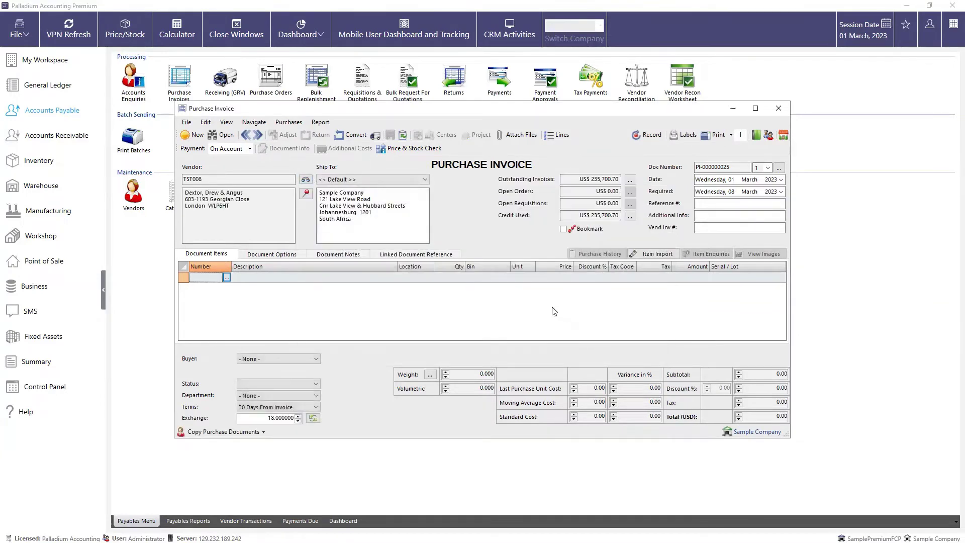
left_click(227, 276)
type("bri")
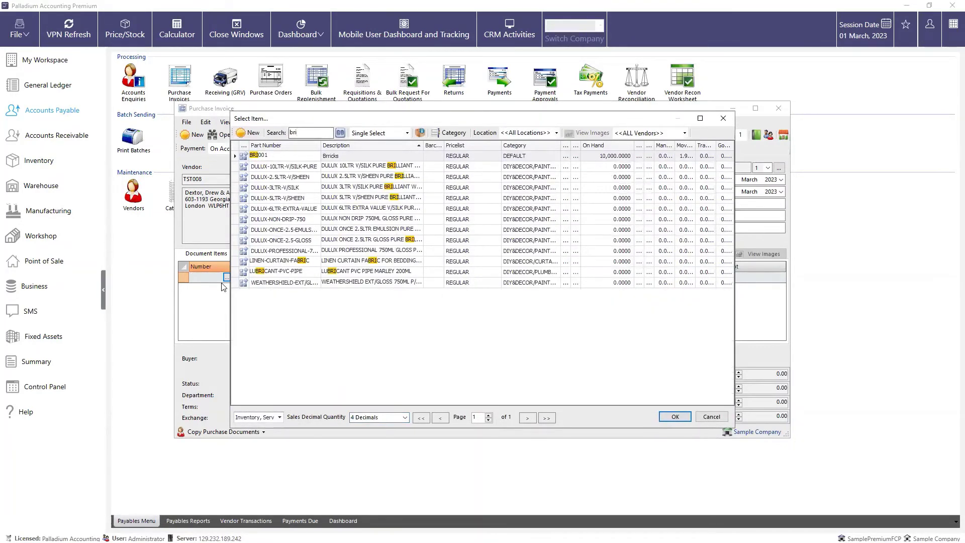
double_click(345, 157)
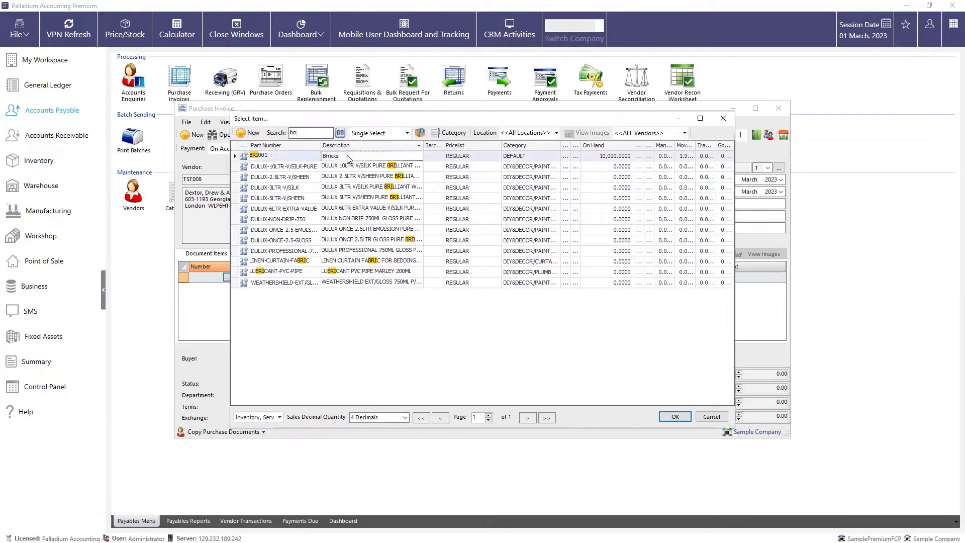
type("1000")
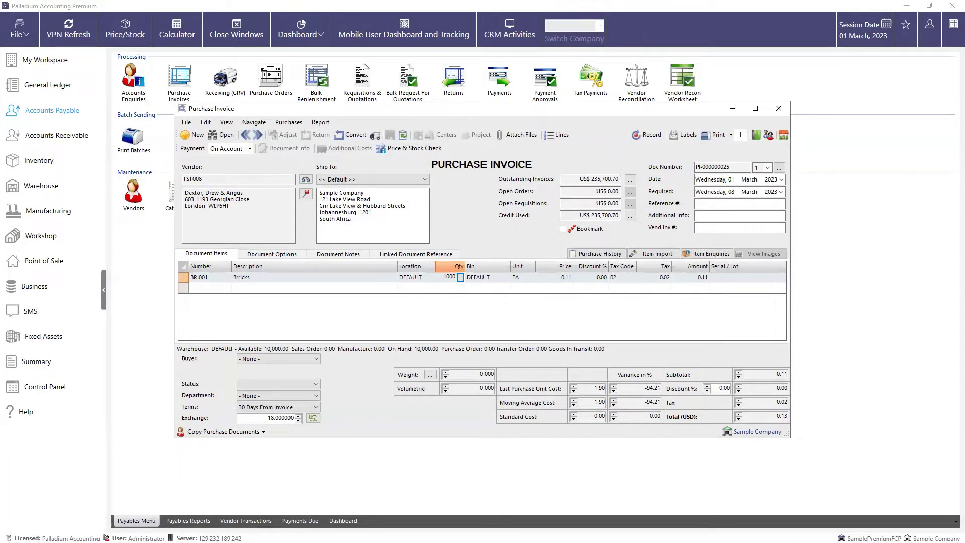
type(",000")
Set the unit price of the bricks line on the purchase invoice to 1.90.
left_click(548, 279)
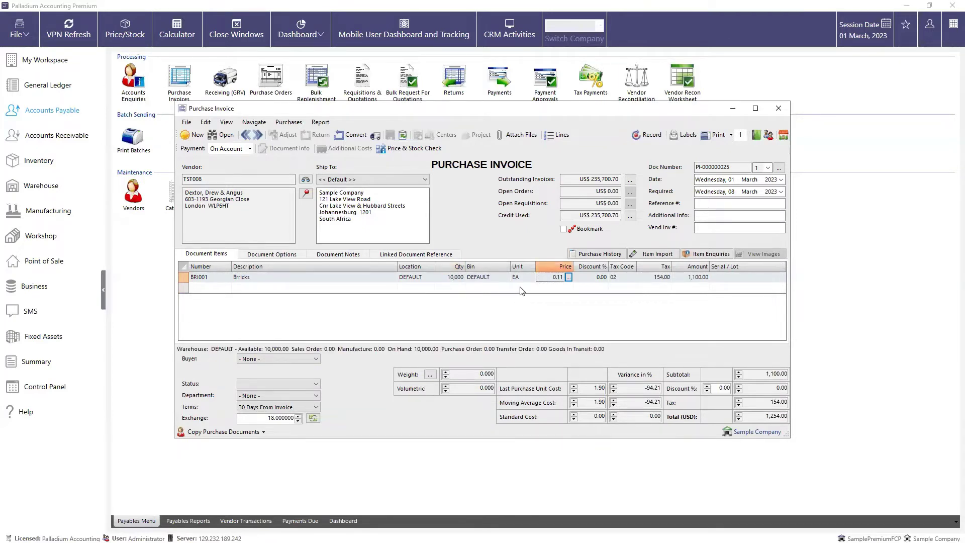
left_click(547, 280)
type("1.9")
key("Tab")
Copy the document number into the vendor invoice number and record the bricks purchase invoice.
key("ctrl+c")
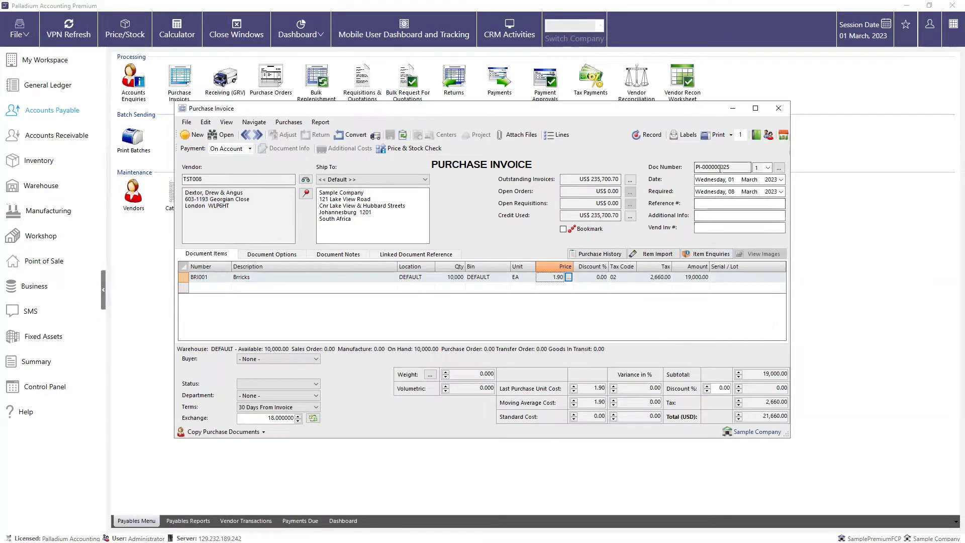
left_click(696, 232)
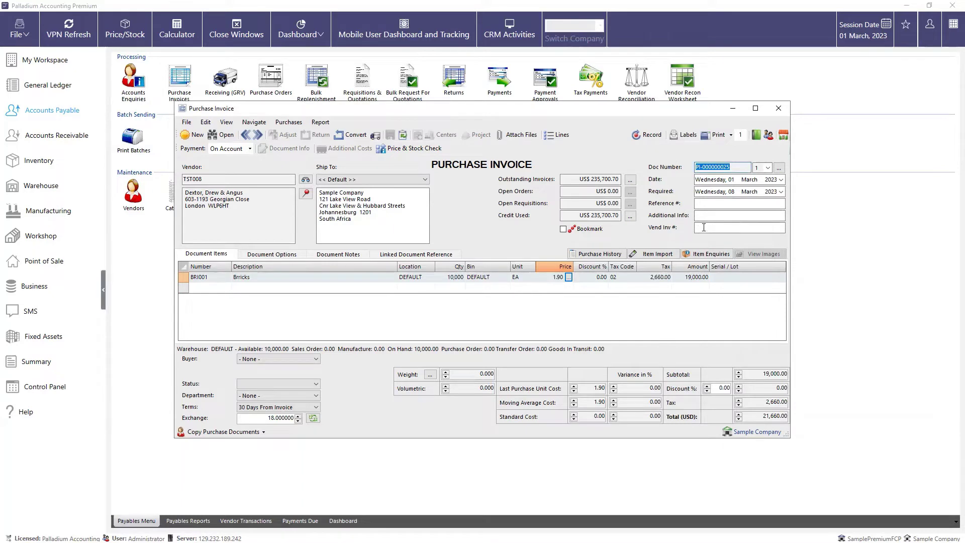
key("ctrl+v")
left_click(645, 134)
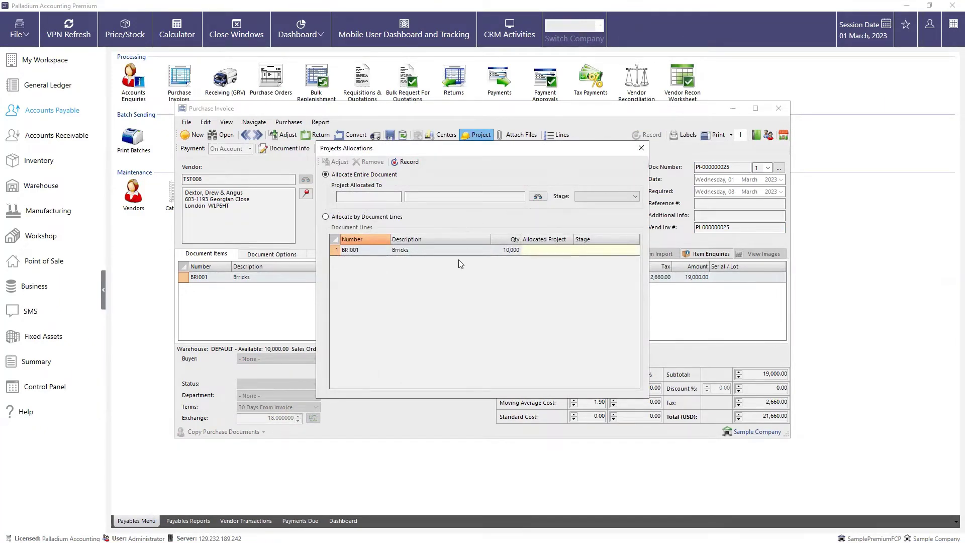
Allocate the entire bricks purchase invoice to project PRO001 at the child stage, record the allocation and close the invoice.
left_click(537, 195)
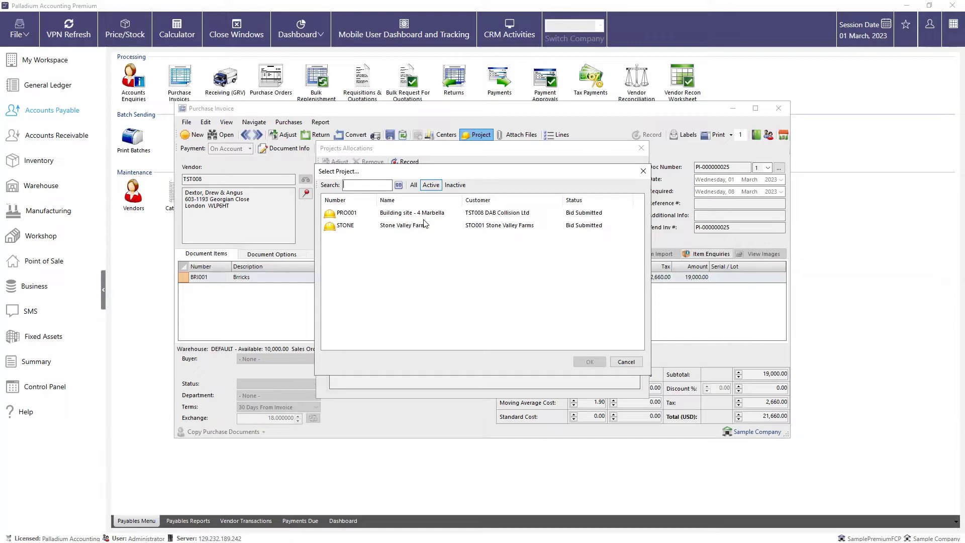
double_click(455, 213)
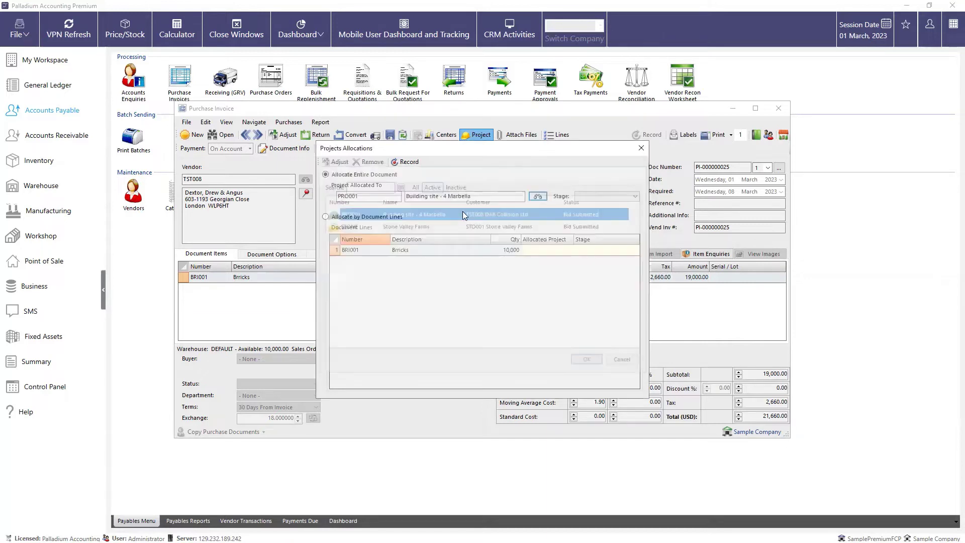
left_click(607, 196)
left_click(603, 211)
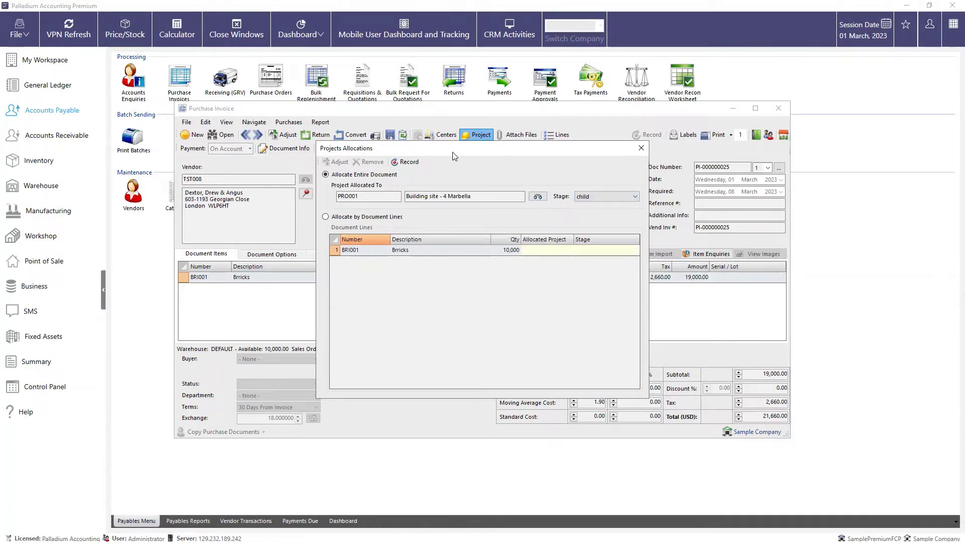
left_click(413, 163)
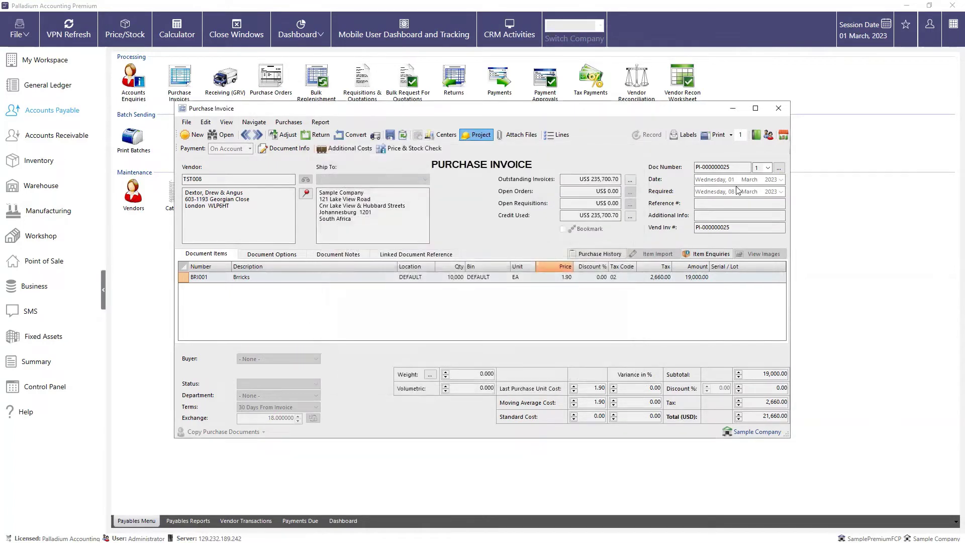
left_click(779, 110)
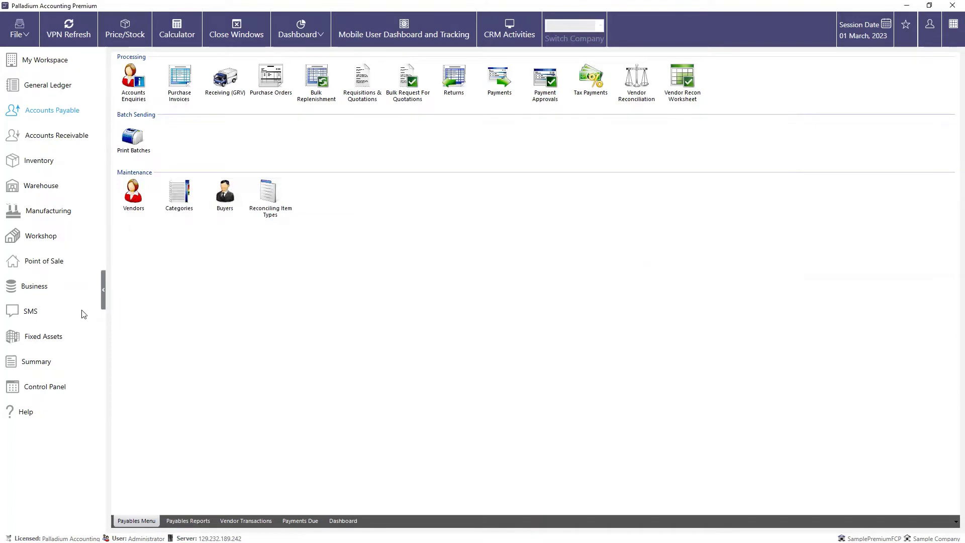
Check the project information of PRO001 in the job costing list, and close the project and the list.
left_click(37, 289)
double_click(134, 134)
double_click(431, 207)
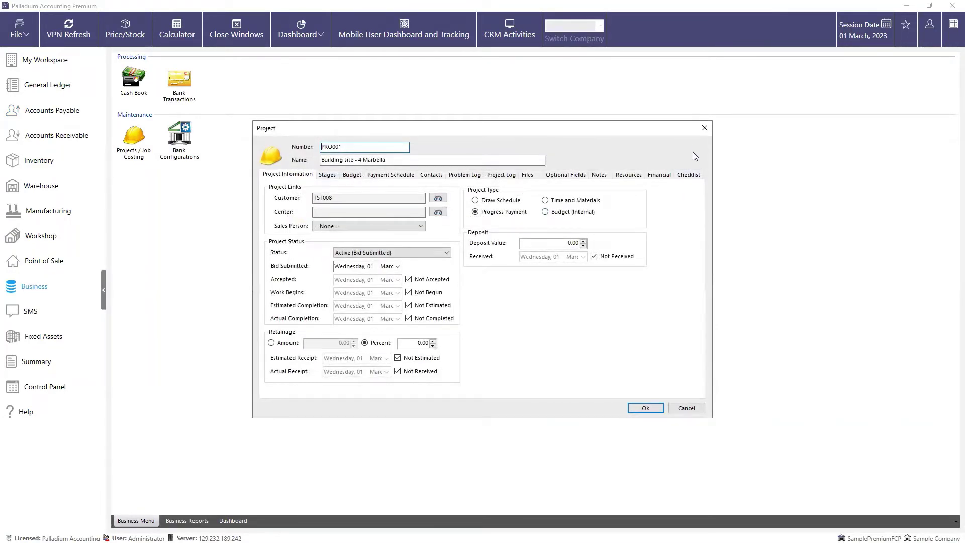
left_click(703, 129)
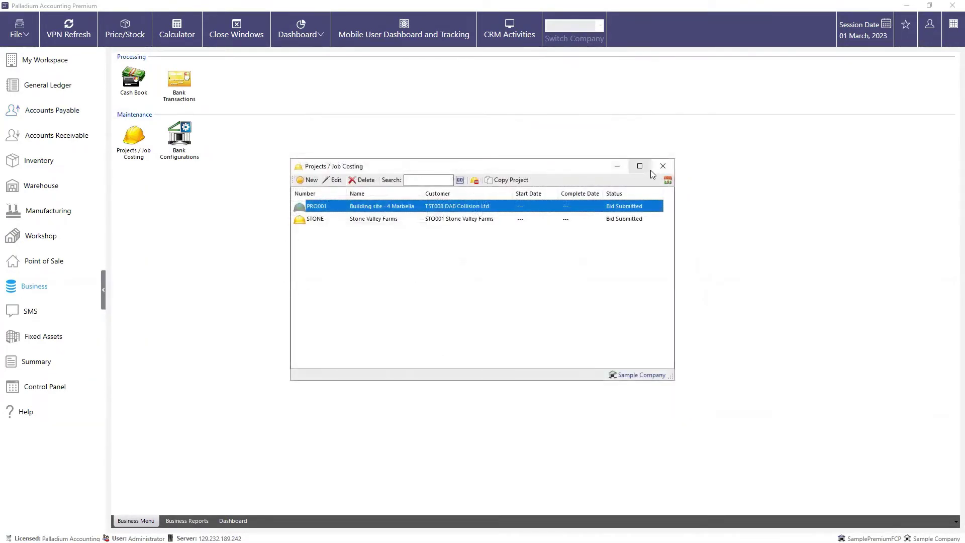
left_click(661, 166)
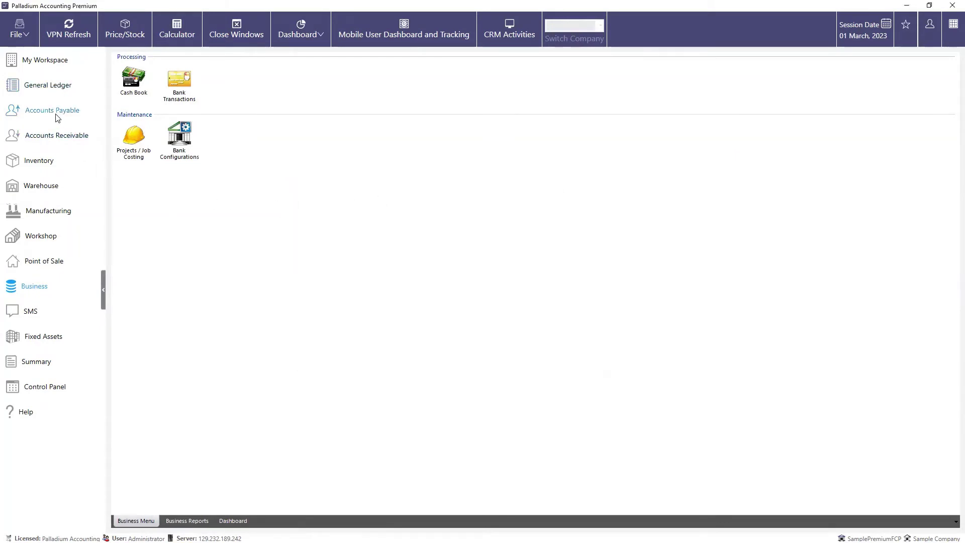
Start a sales invoice for the customer DAB Collision Ltd.
left_click(52, 136)
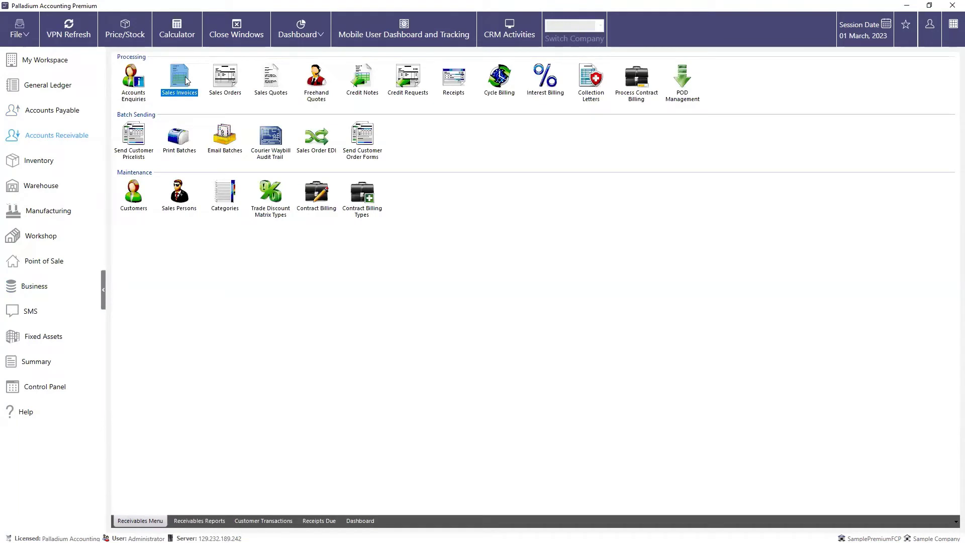
left_click(187, 81)
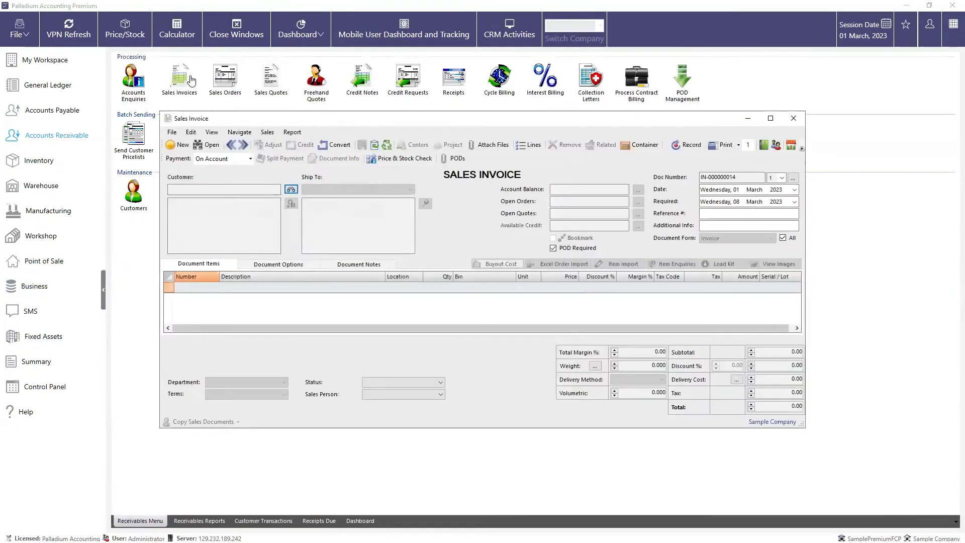
left_click(291, 188)
type("dab")
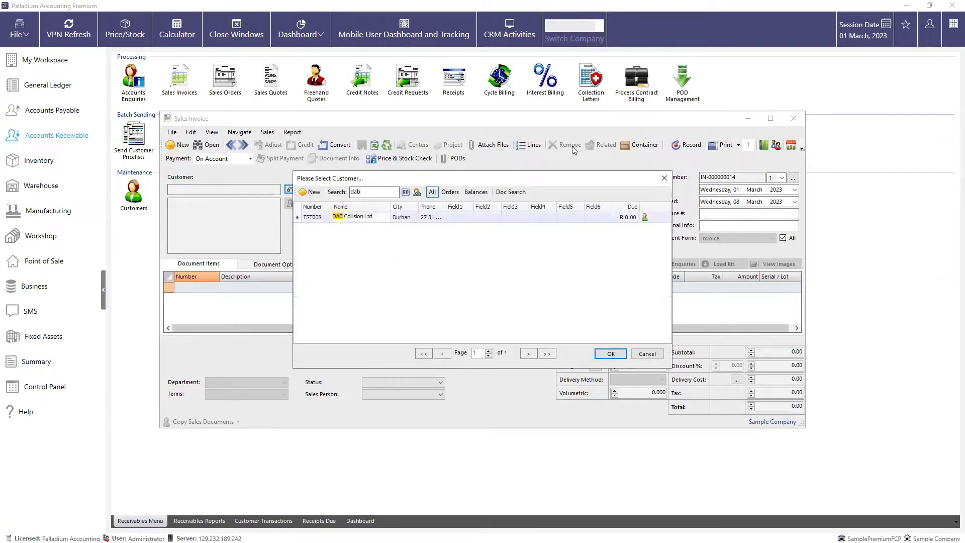
double_click(385, 219)
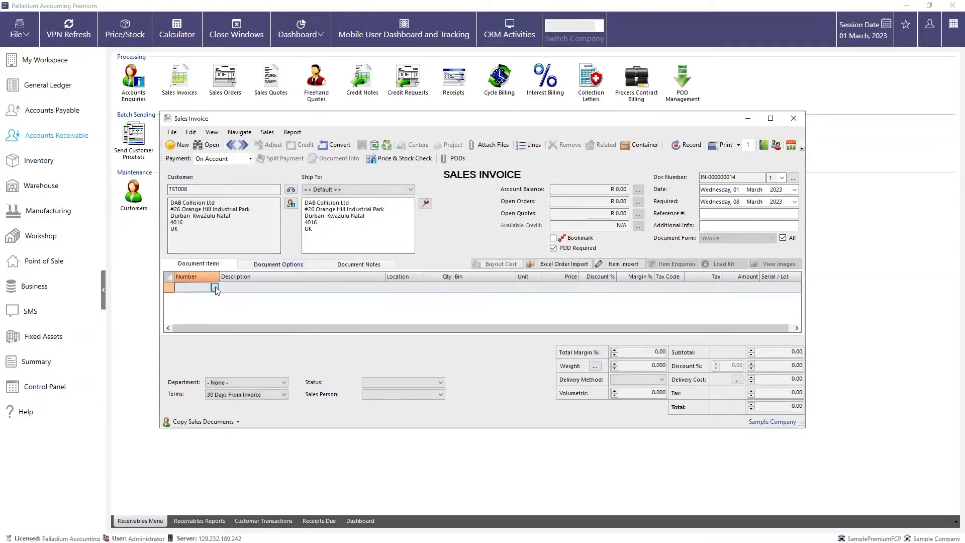
Add the bricks item BRI001 to the sales invoice.
left_click(215, 287)
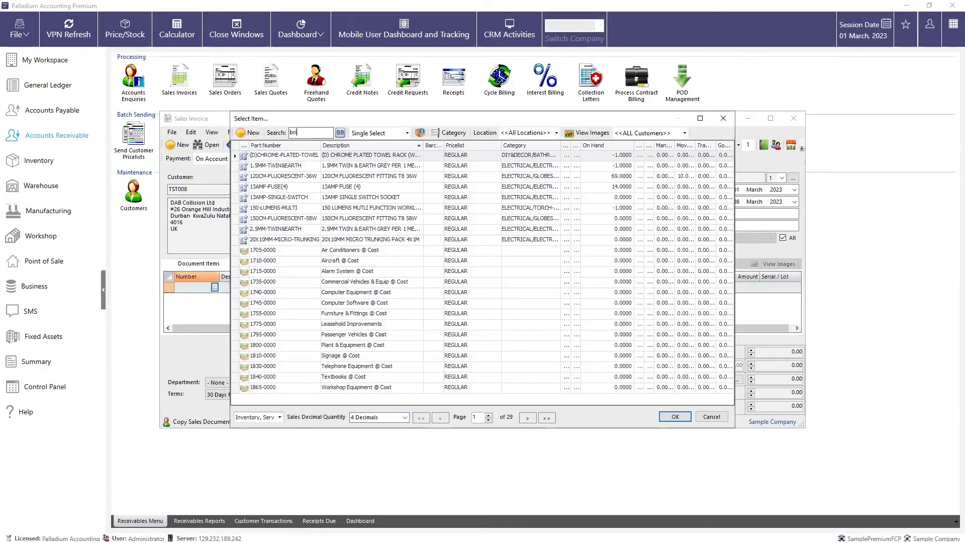
type("bric")
key("BackSpace")
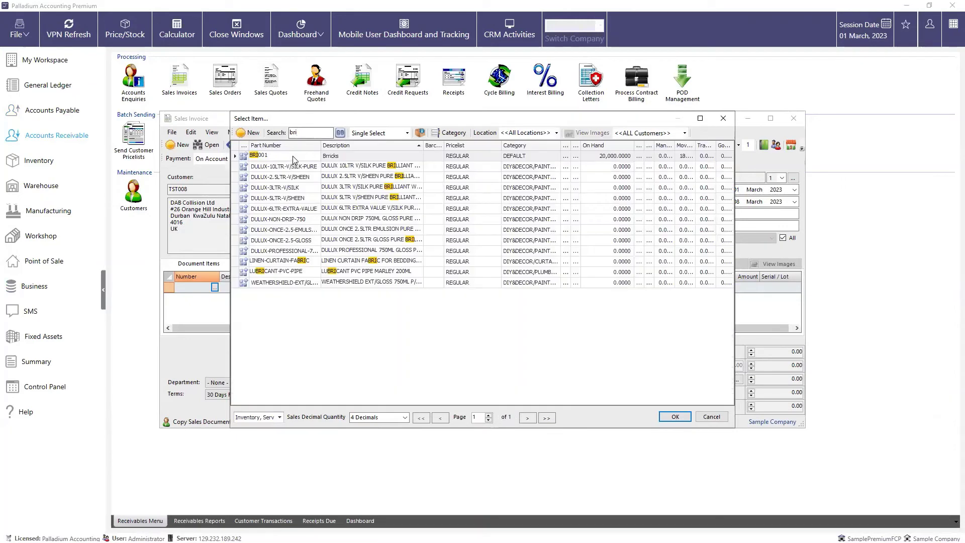
key("Return")
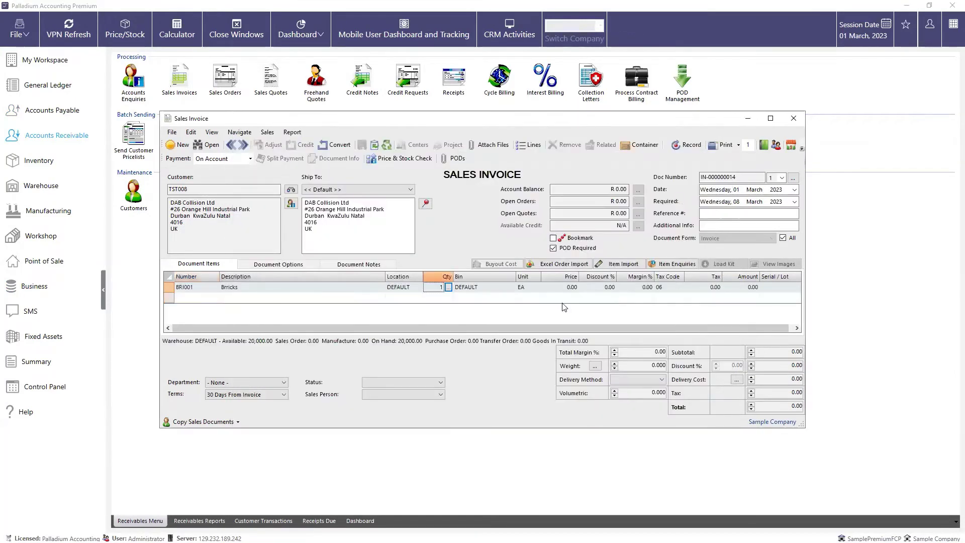
Set the bricks line to a price of 2.50 and a quantity of 20,000, and record the sales invoice.
left_click(559, 287)
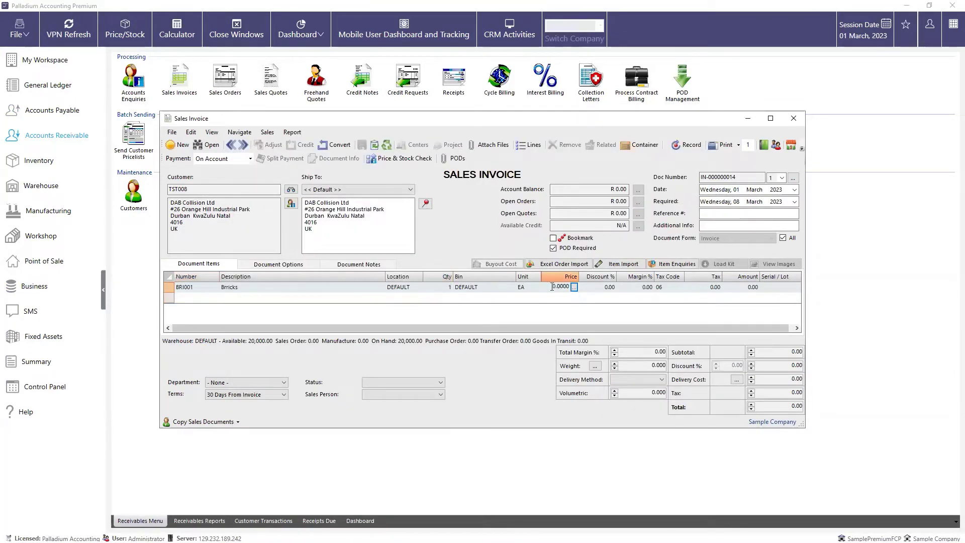
type("2.5")
left_click(444, 289)
type("20")
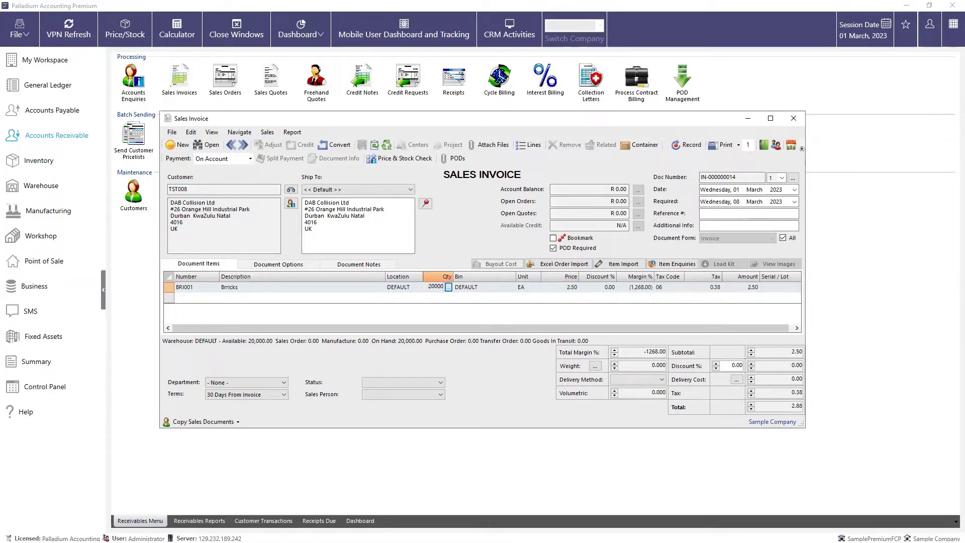
left_click(737, 224)
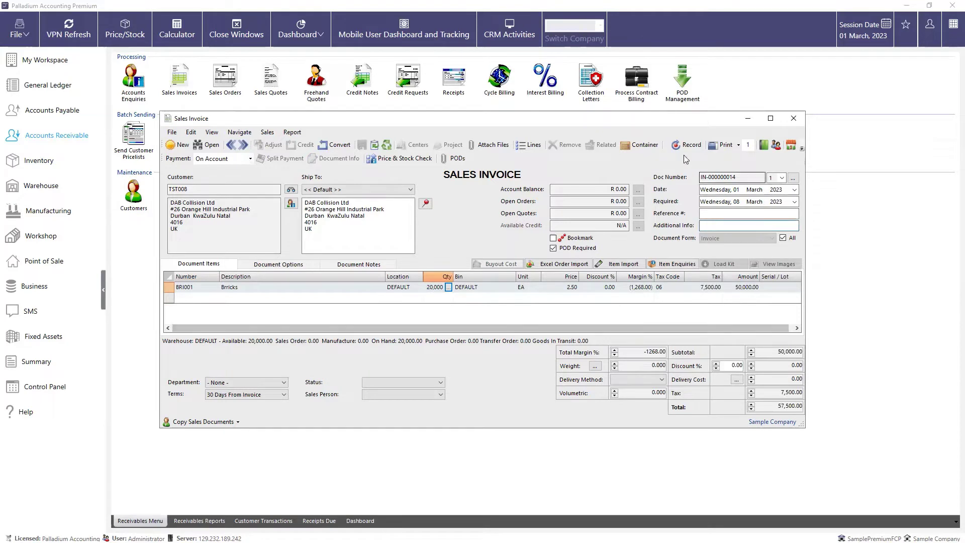
left_click(684, 145)
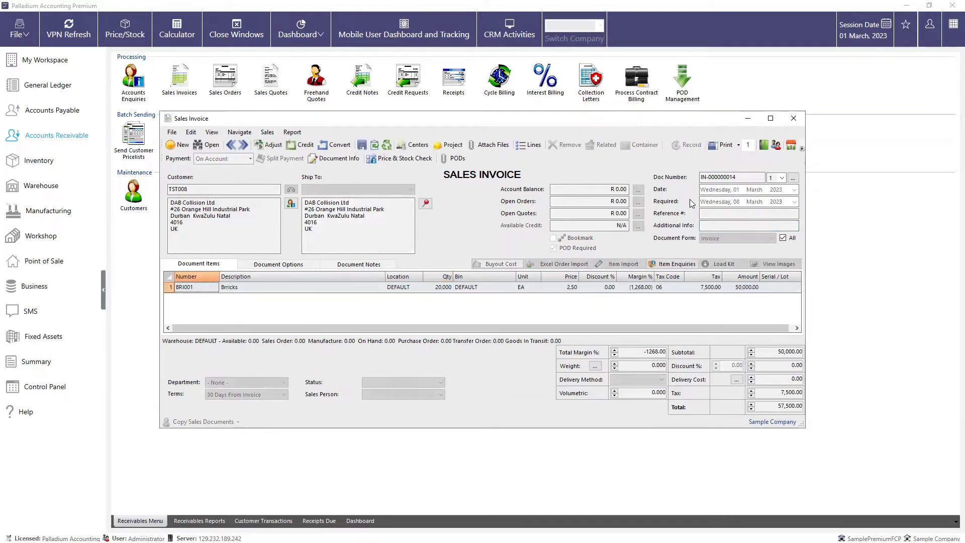
Allocate the entire sales invoice to project PRO001 at the child stage, record the allocation and close the invoice.
left_click(445, 146)
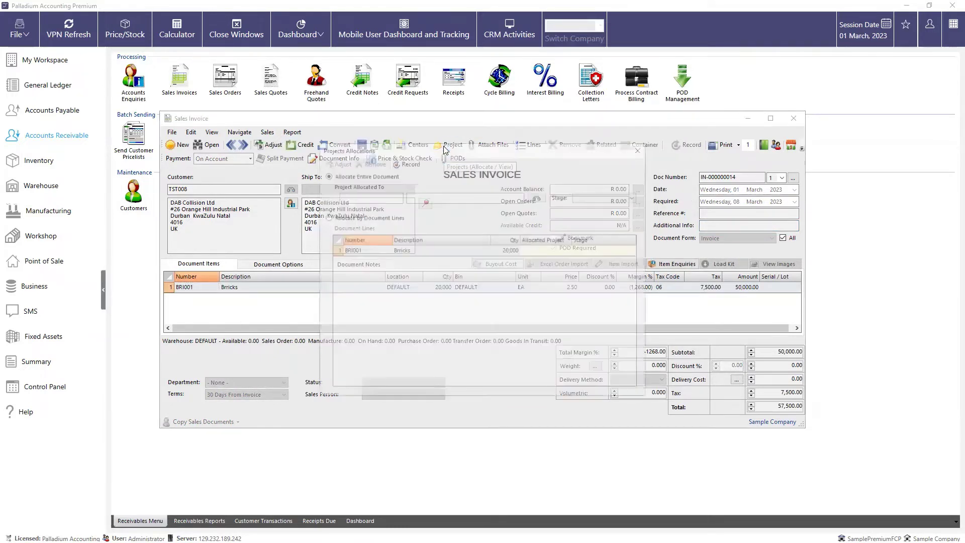
left_click(536, 199)
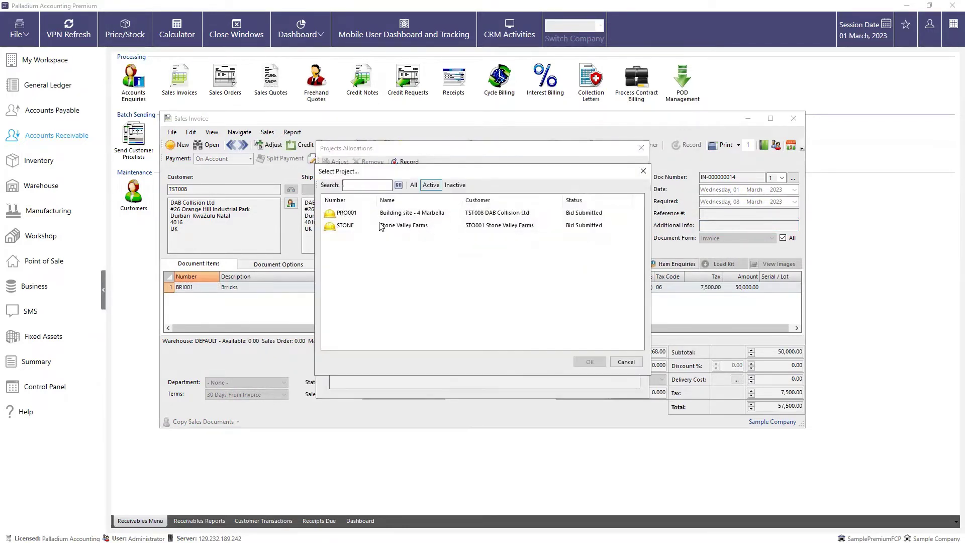
double_click(531, 211)
left_click(618, 195)
left_click(612, 206)
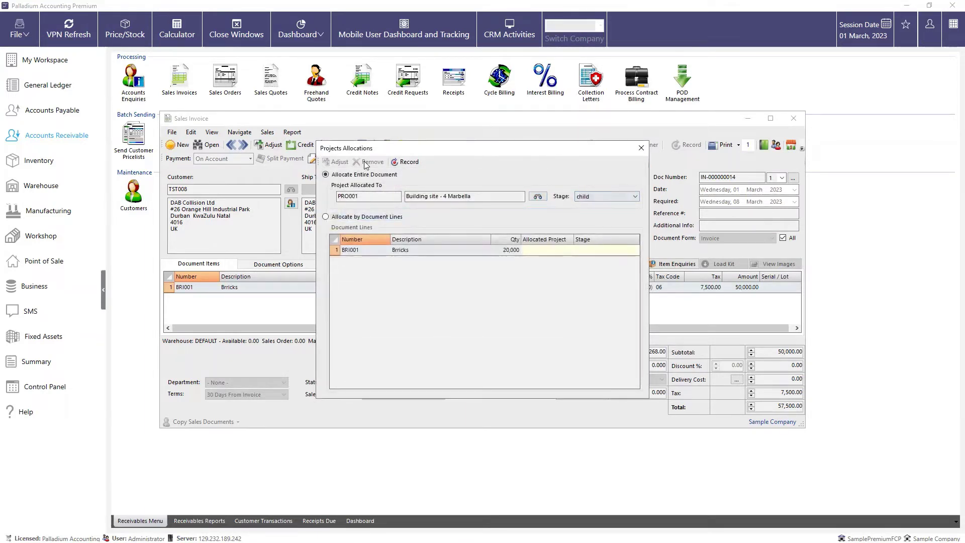
left_click(407, 162)
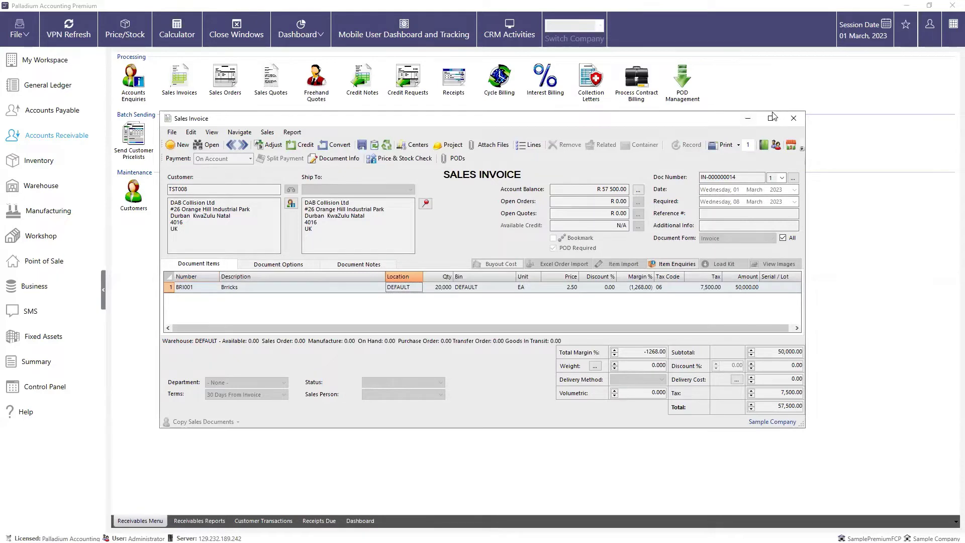
left_click(793, 119)
Open the project Allocations report options and set the start date to Sunday, 26 December.
left_click(51, 286)
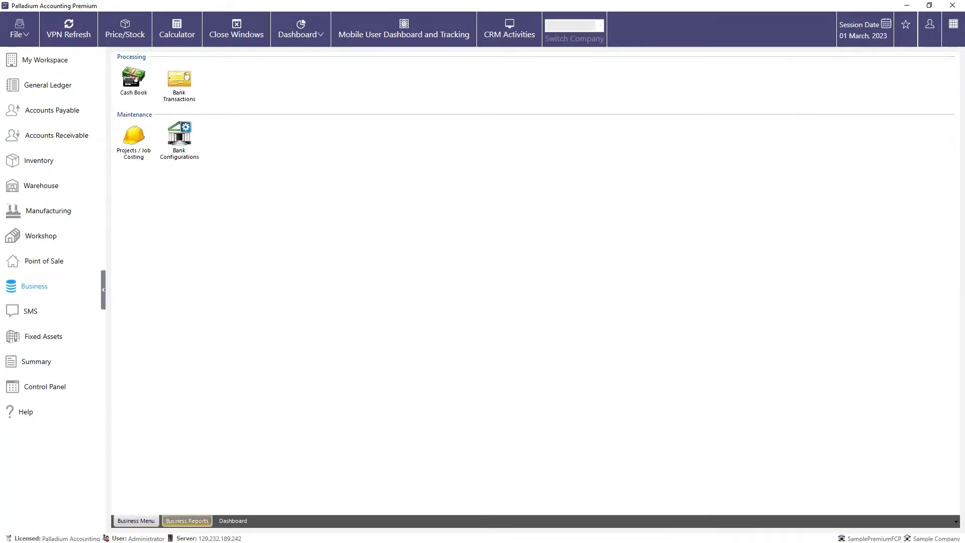
left_click(187, 520)
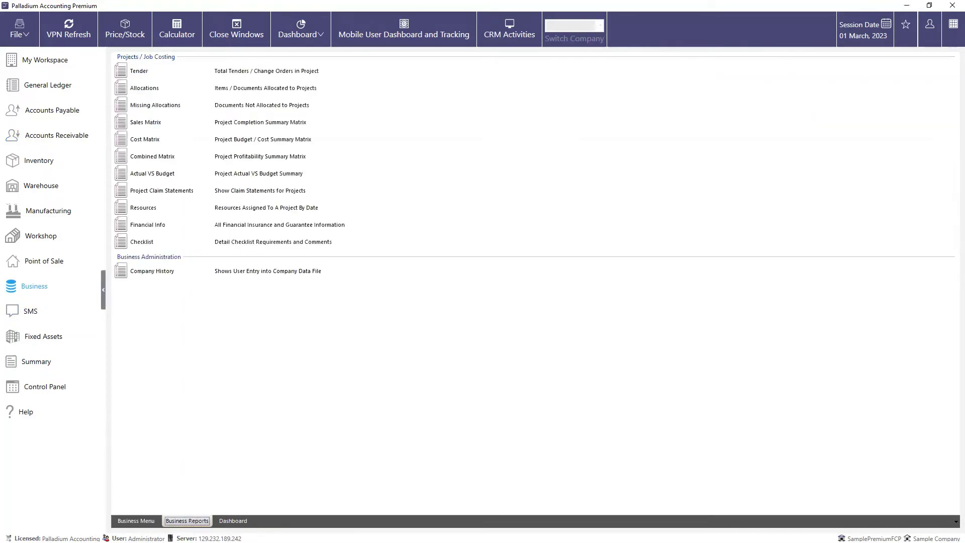
double_click(260, 94)
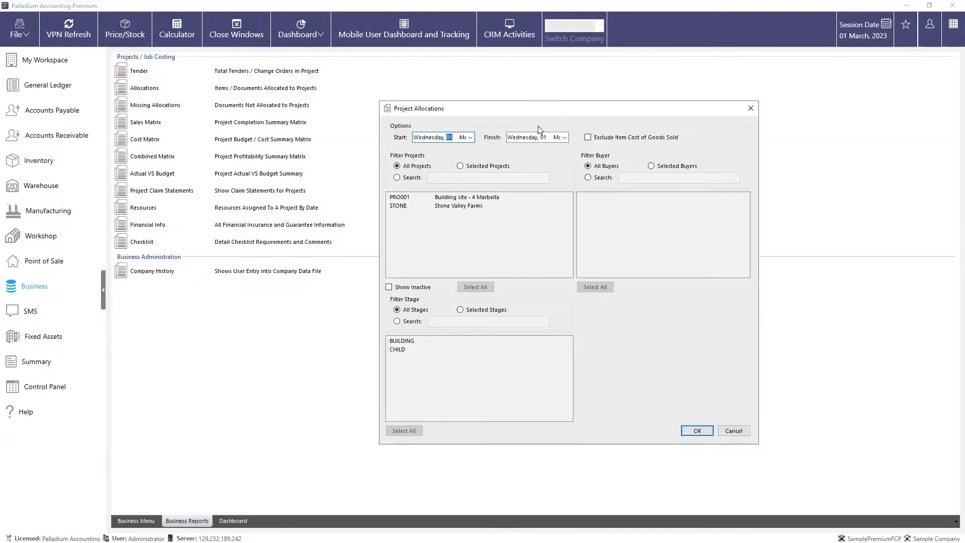
left_click(470, 137)
left_click(466, 151)
left_click(417, 151)
double_click(425, 169)
Set the finish date of the Project Allocations report to 28 February 2025.
left_click(564, 138)
left_click(562, 151)
left_click(613, 151)
left_click(612, 151)
left_click(541, 168)
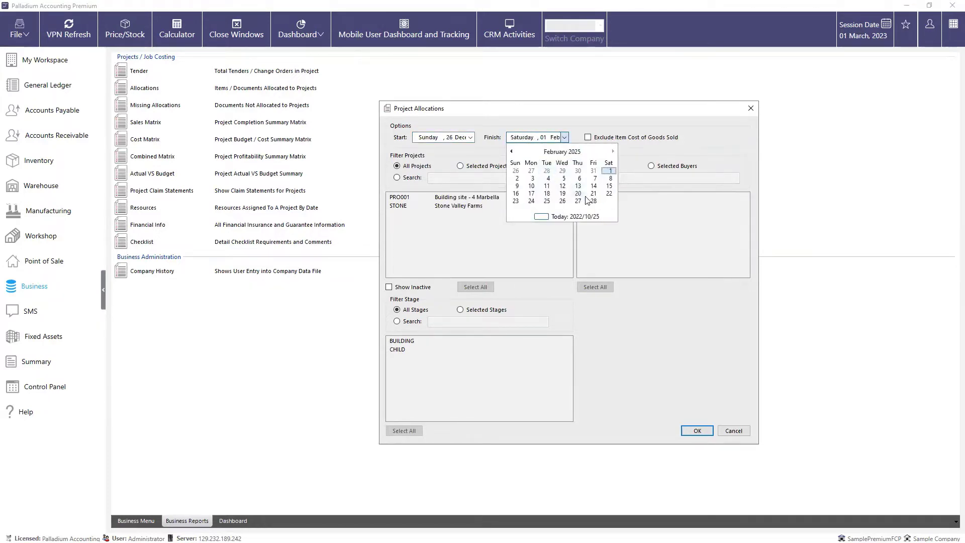
left_click(589, 199)
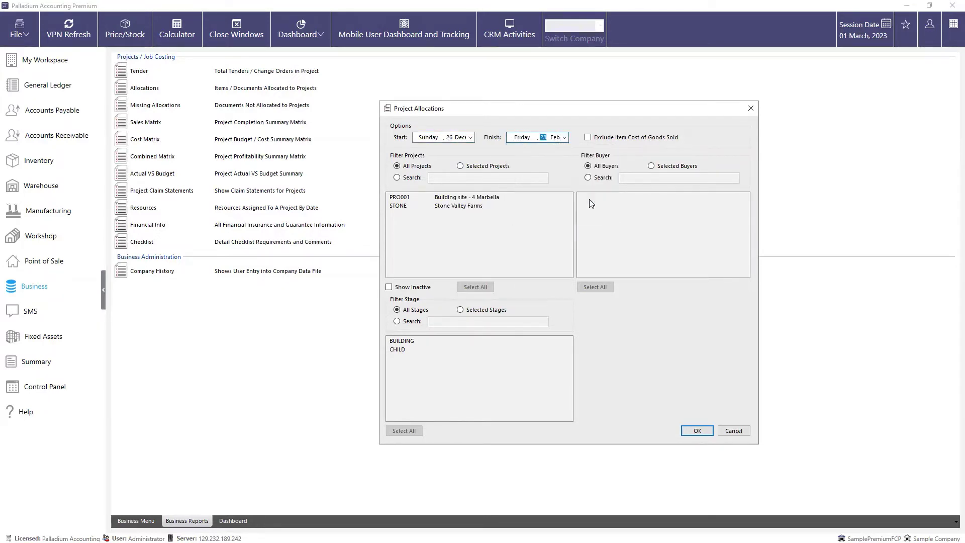
Restrict the Project Allocations report to selected projects and choose STONE, Stone Valley Farms.
left_click(460, 166)
left_click(410, 168)
left_click(460, 167)
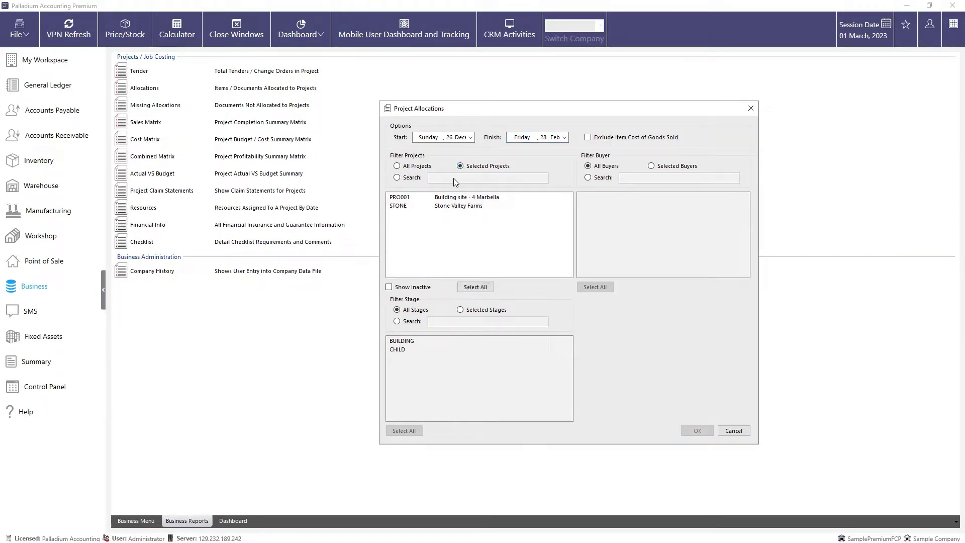
left_click(407, 167)
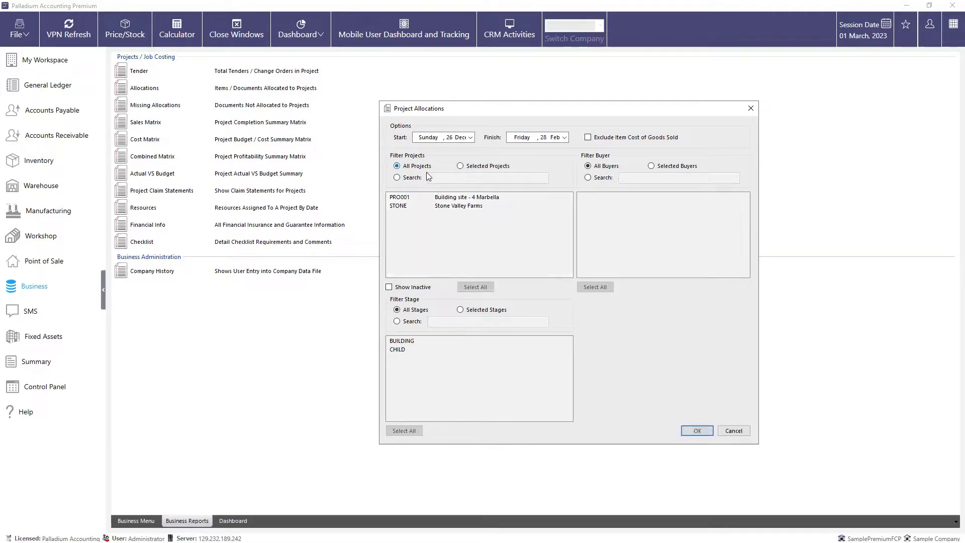
left_click(461, 166)
left_click(435, 206)
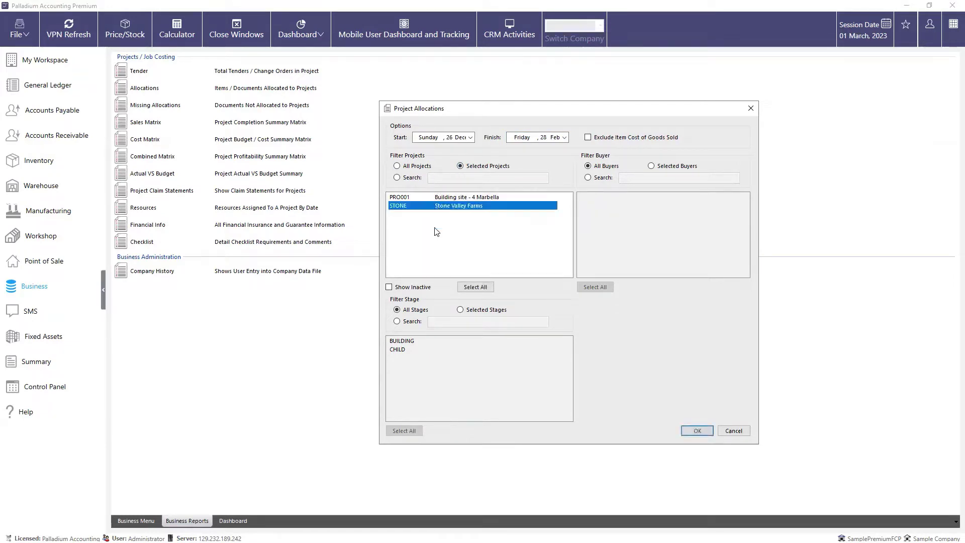
Filter the projects by searching for marb, choose PRO001, Building site - 4 Marbella, then run the Project Allocations report and close it.
left_click(448, 199)
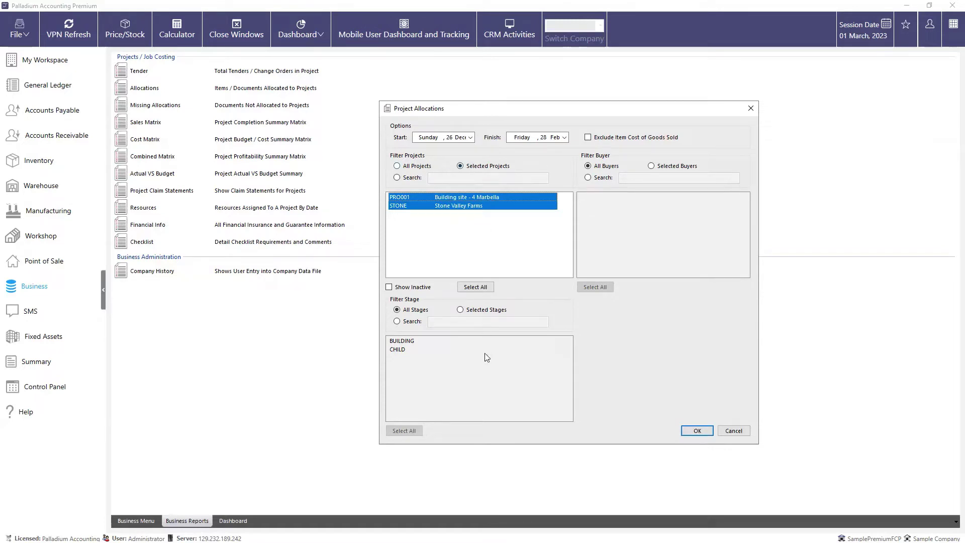
left_click(397, 177)
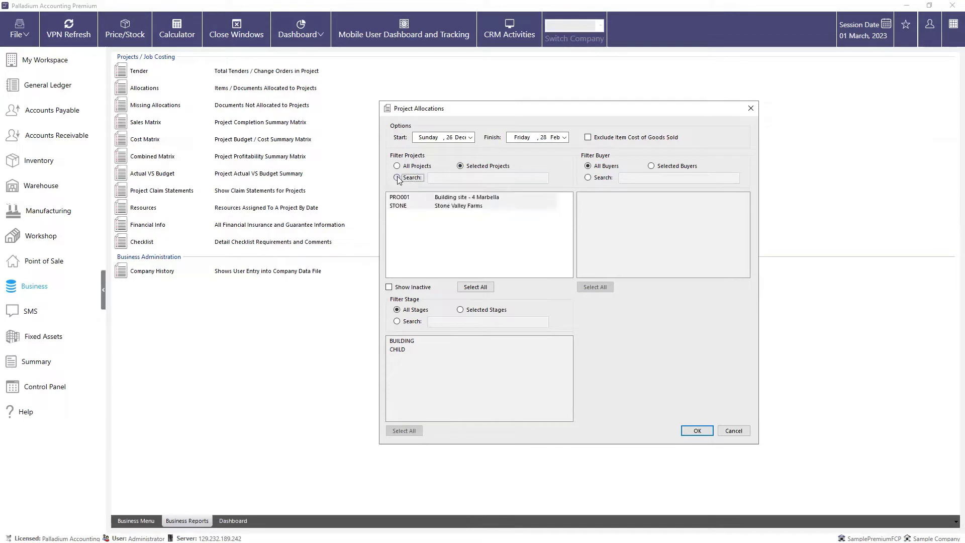
left_click(450, 178)
type("marb")
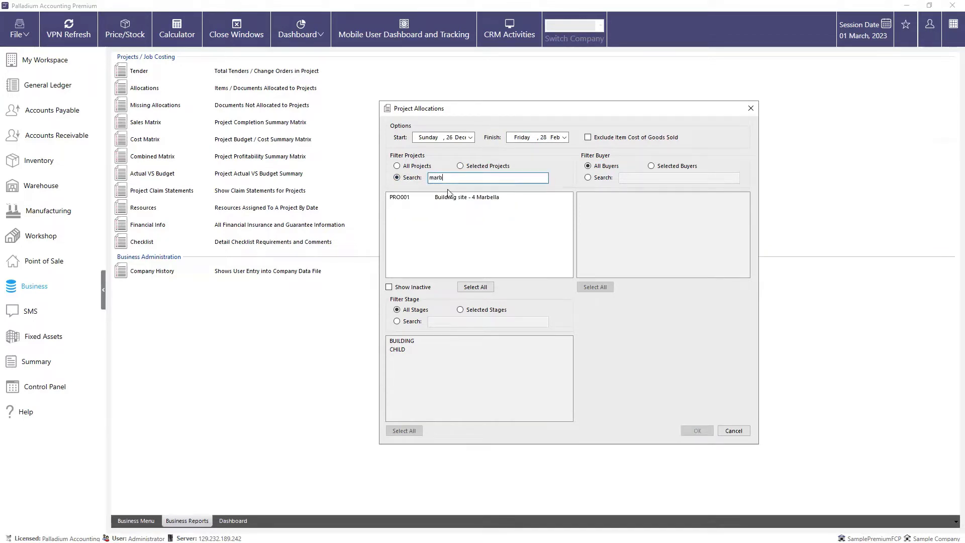
left_click(450, 197)
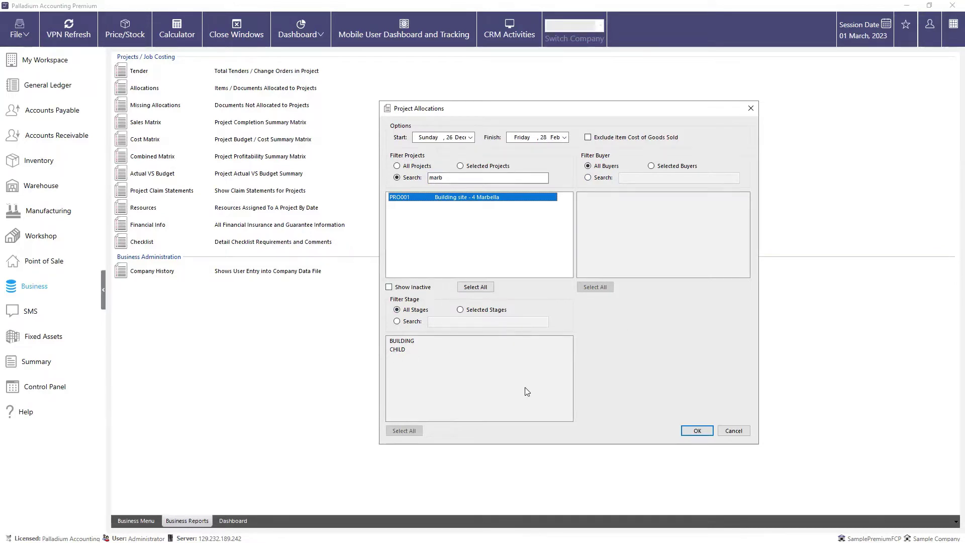
left_click(696, 431)
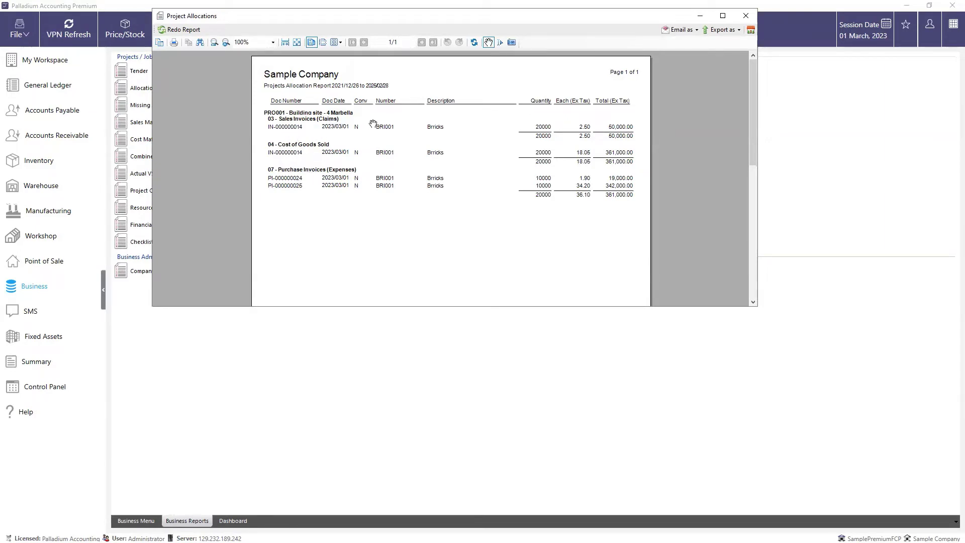
left_click(746, 15)
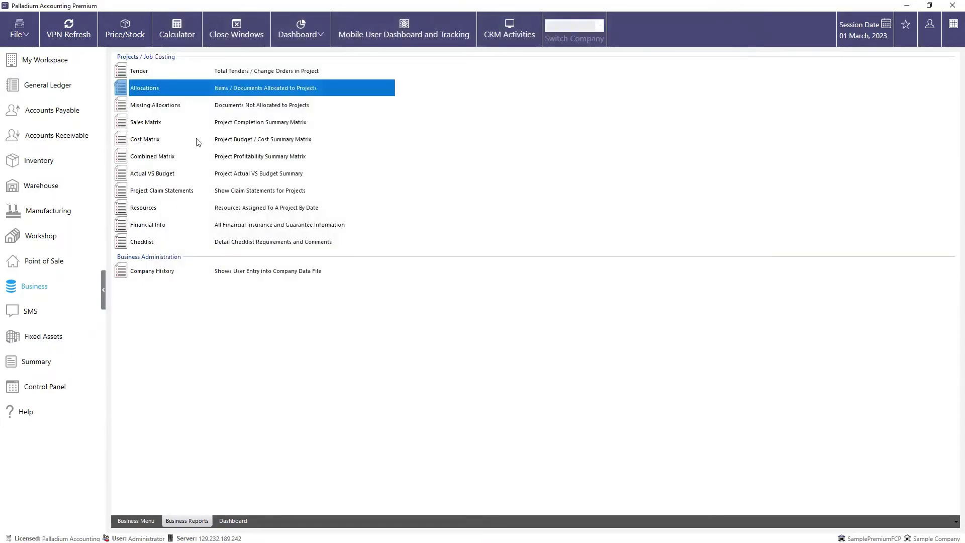
Open the Missing Allocations report options and set the start date to Saturday, 31 December 2022.
double_click(185, 103)
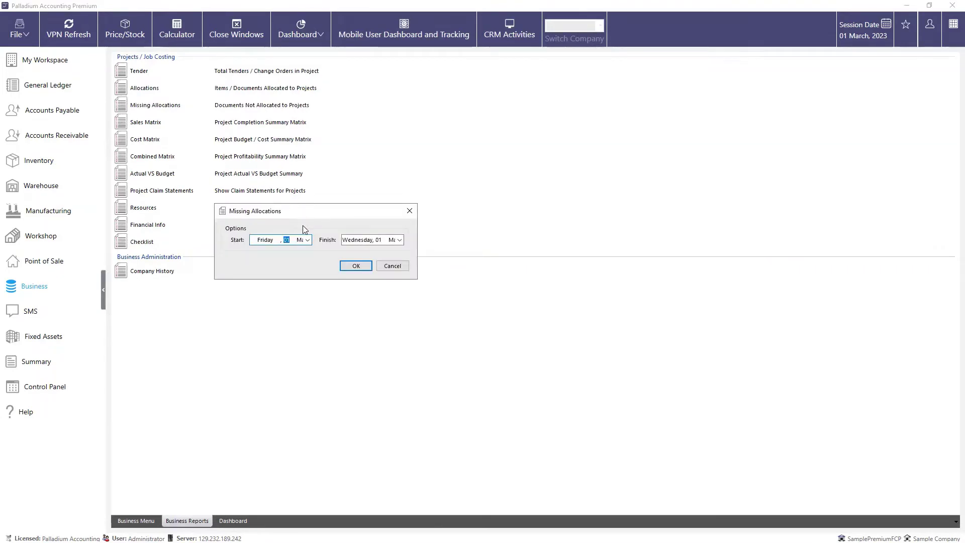
left_click(307, 240)
left_click(305, 254)
left_click(255, 254)
left_click(263, 270)
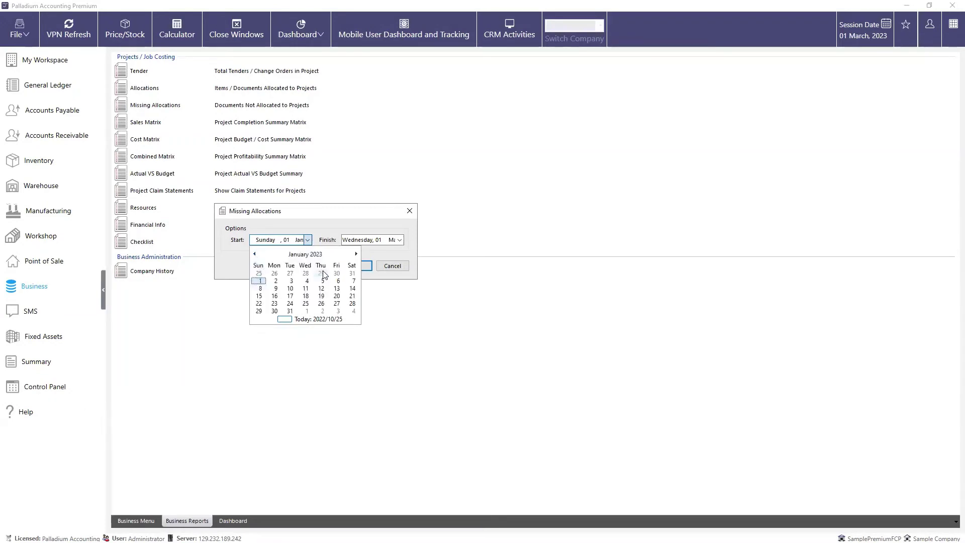
left_click(352, 274)
Set the Missing Allocations finish date to 20 February 2025, run the report and close it.
left_click(399, 241)
left_click(397, 254)
left_click(448, 254)
left_click(447, 254)
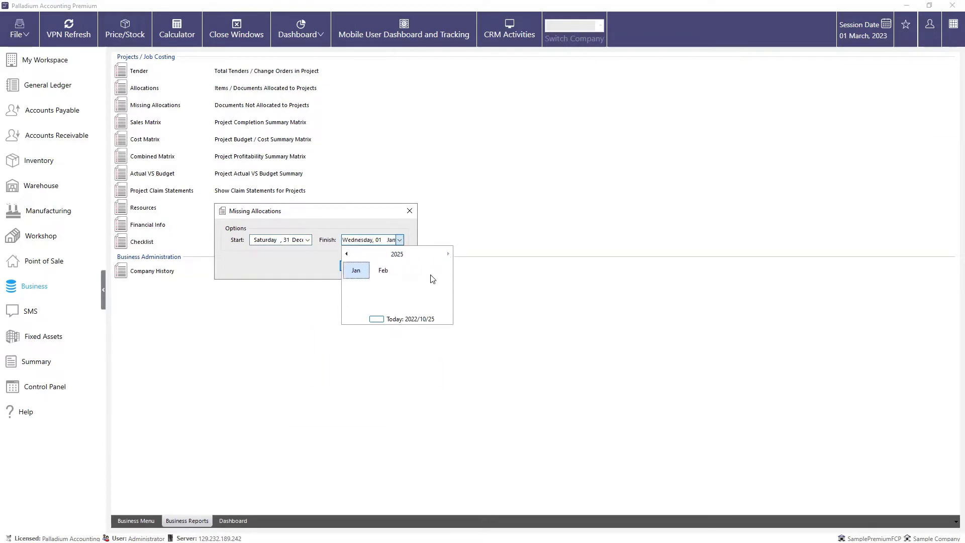
left_click(382, 270)
left_click(413, 297)
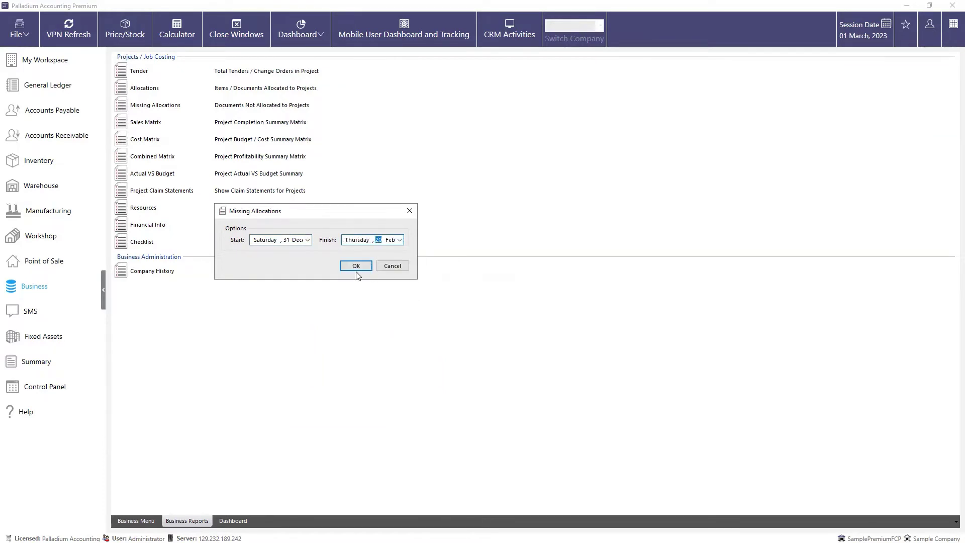
left_click(354, 266)
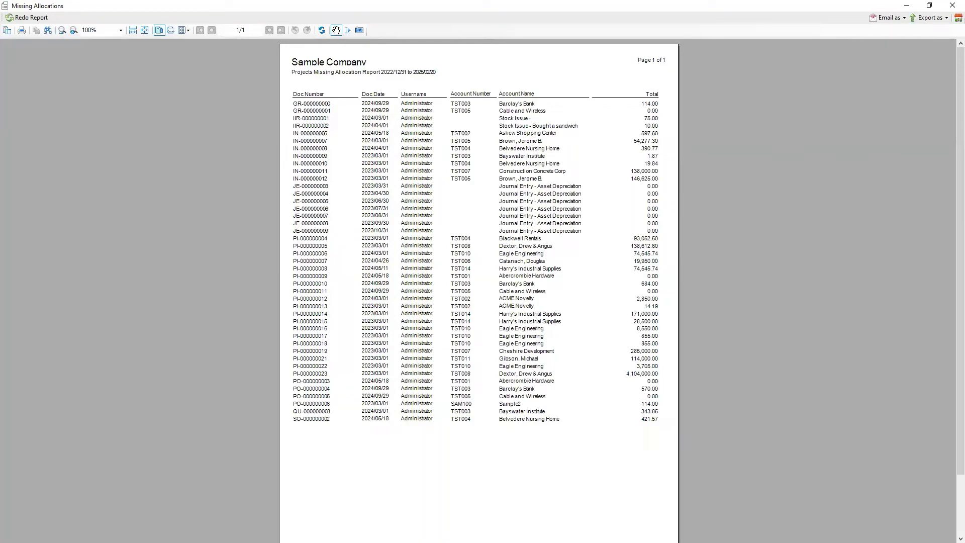
left_click(952, 5)
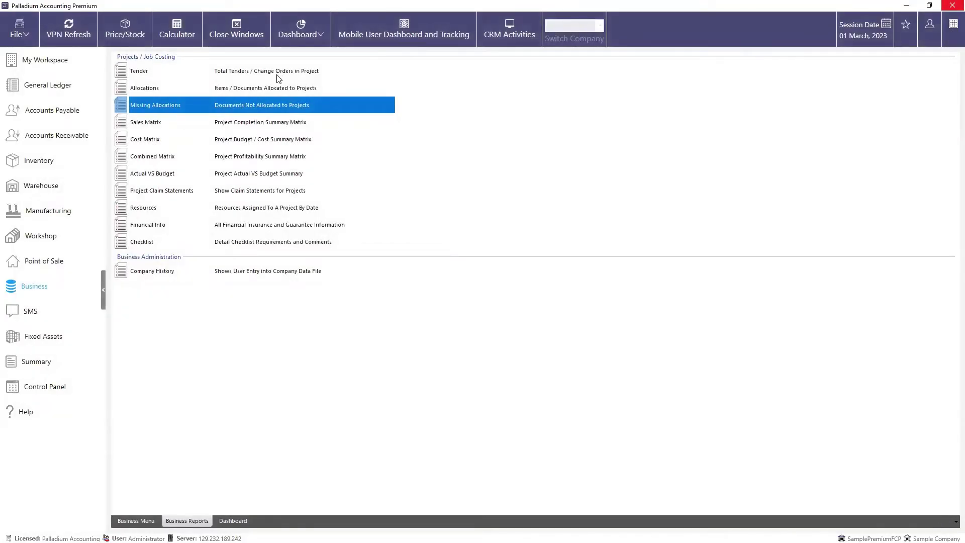
Open the Actual VS Budget report options and set the as-at date to Friday, 21 April 2023.
left_click(222, 177)
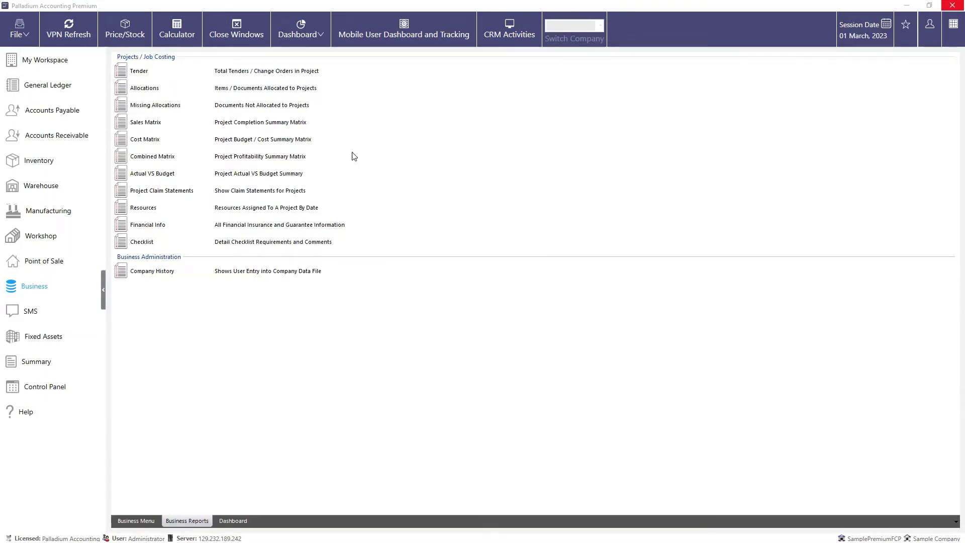
left_click(341, 179)
left_click(345, 194)
left_click(390, 194)
left_click(390, 194)
left_click(288, 194)
left_click(288, 194)
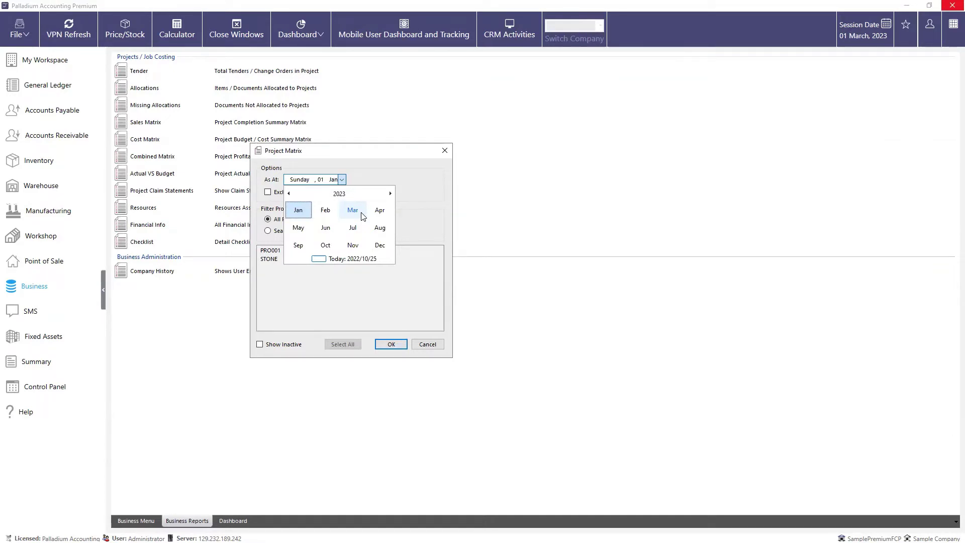
left_click(379, 210)
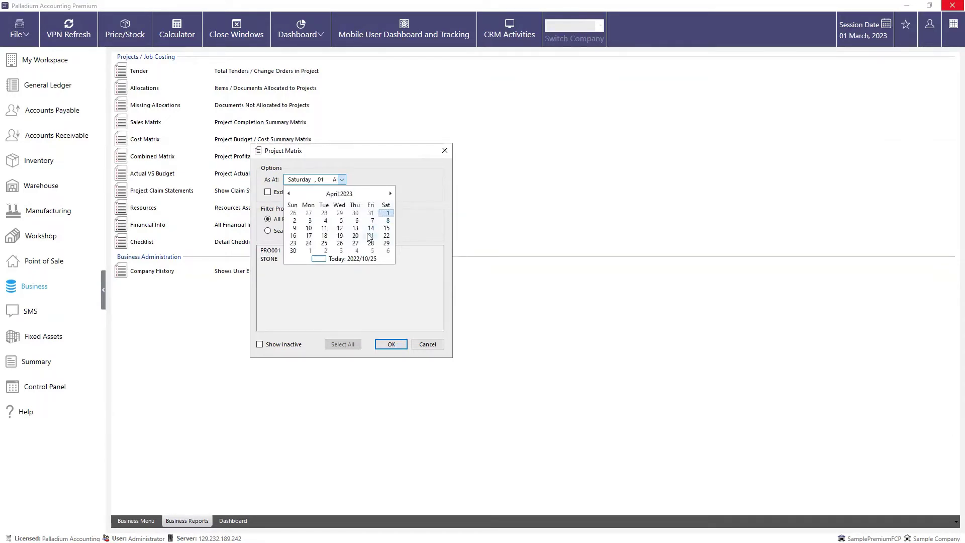
left_click(366, 234)
Filter the projects by searching for stone, choose STONE, Stone Valley Farms, then run the Actual VS Budget report and close it.
left_click(314, 219)
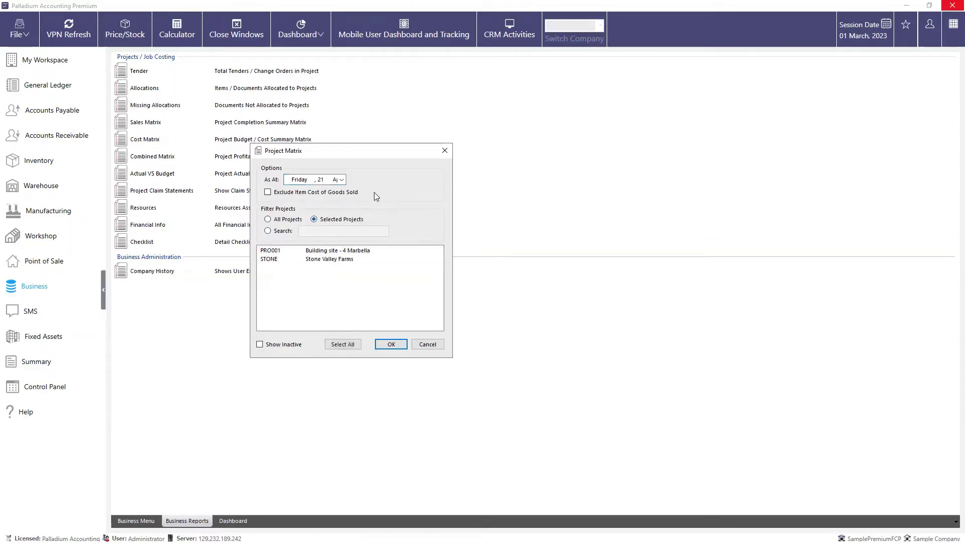
left_click(272, 219)
left_click(314, 219)
left_click(276, 232)
left_click(312, 233)
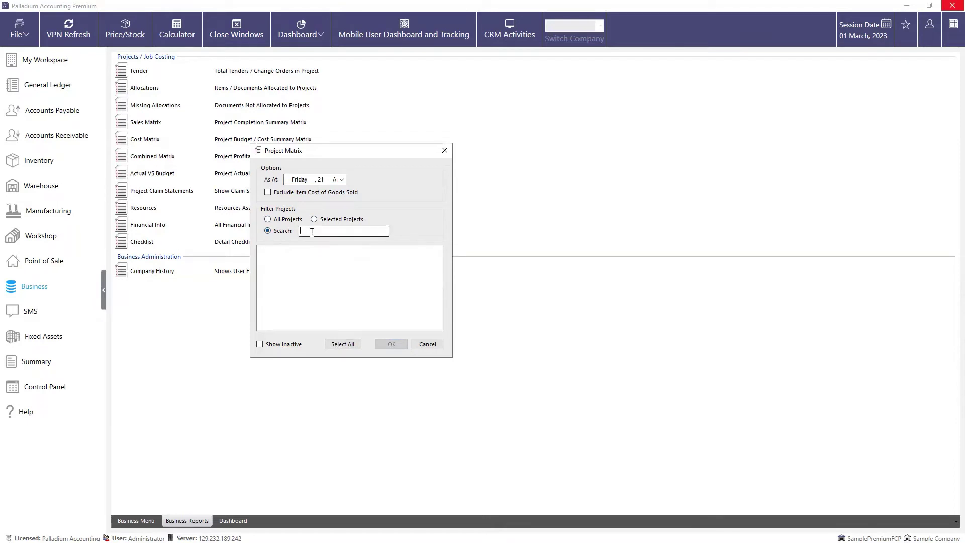
type("stone")
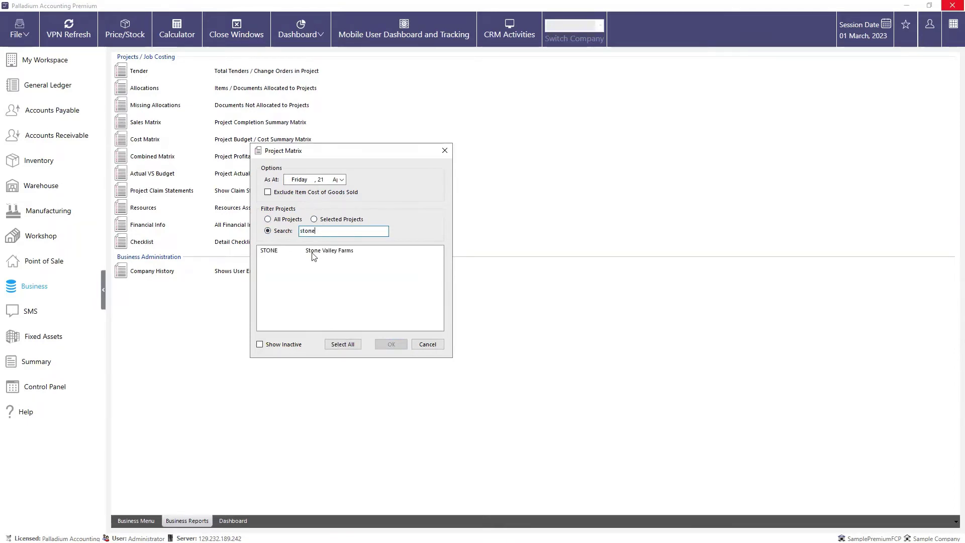
left_click(313, 252)
left_click(391, 344)
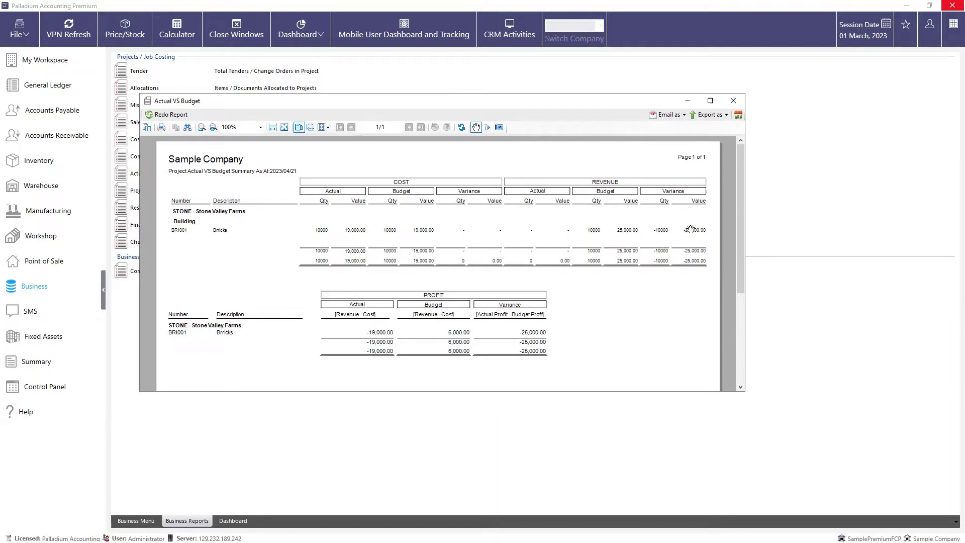
left_click(732, 102)
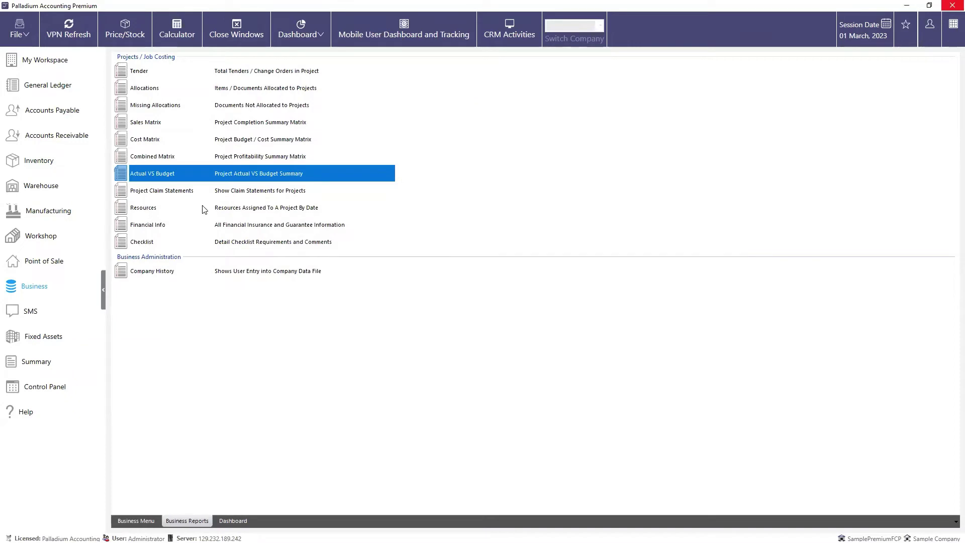
Run the project Checklist report and the project Resources report for all projects.
double_click(236, 242)
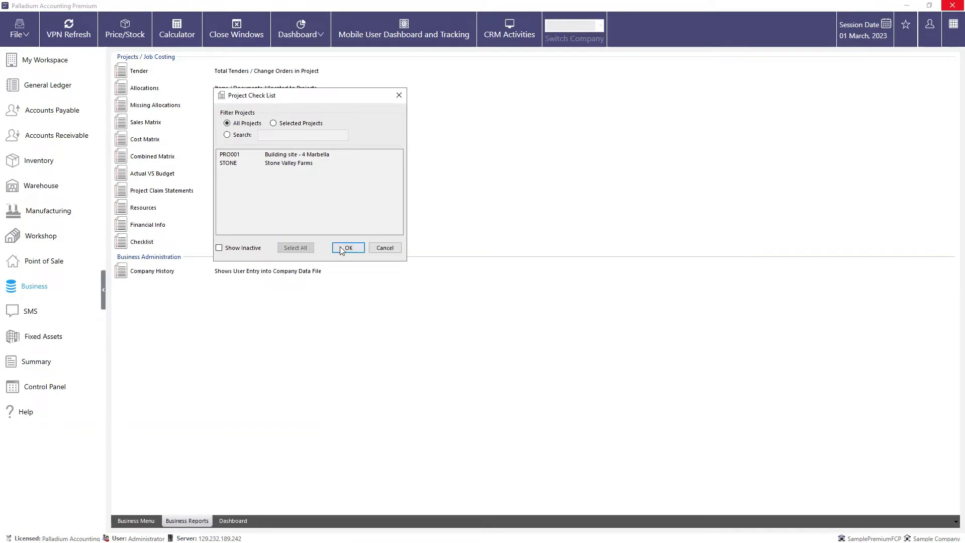
left_click(357, 246)
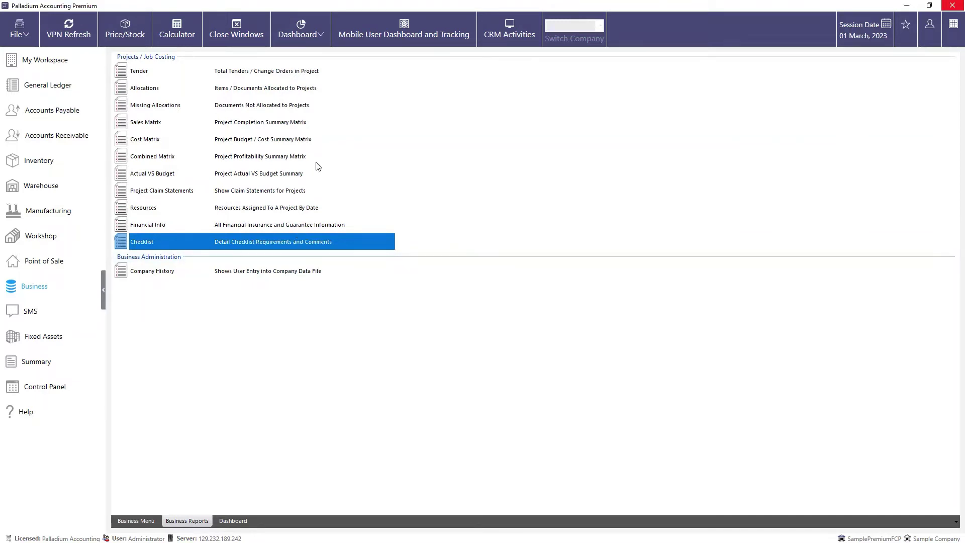
left_click(247, 216)
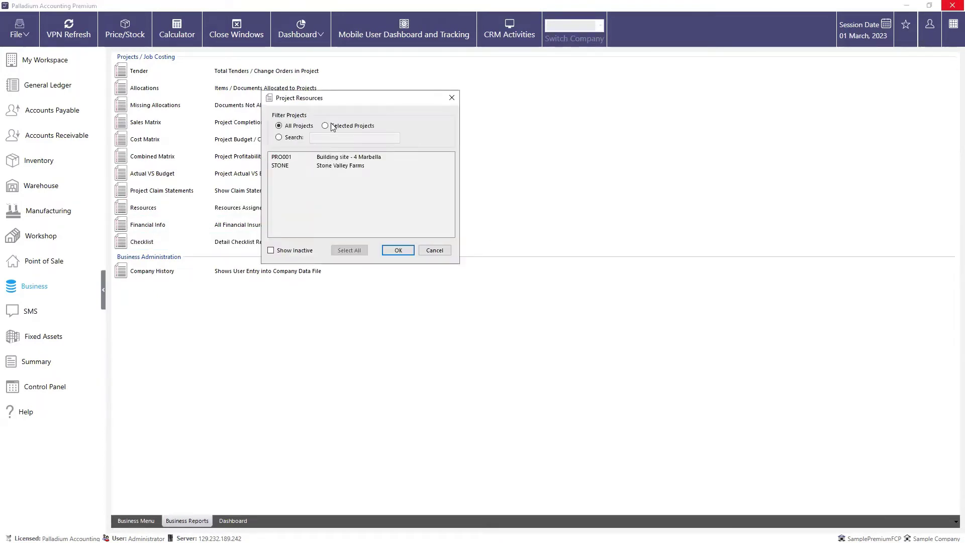
left_click(332, 126)
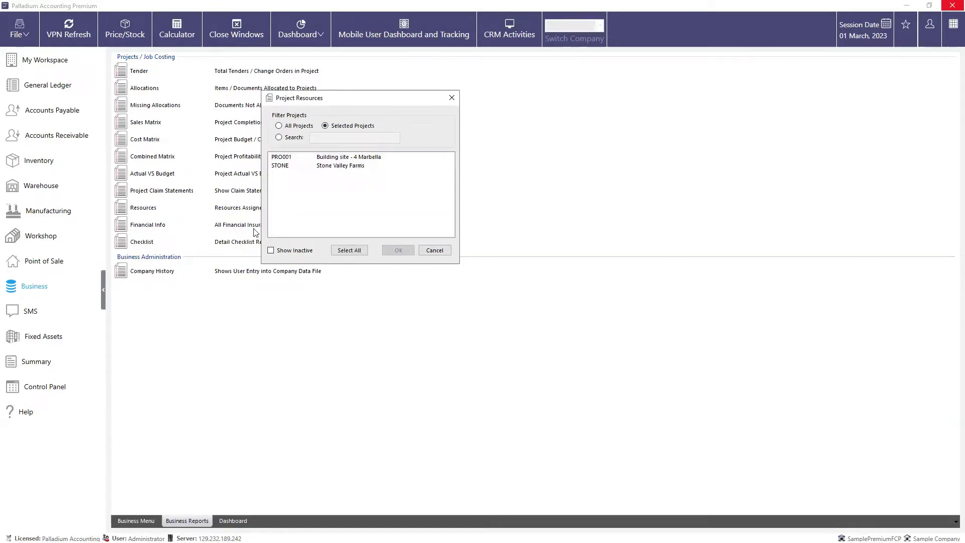
left_click(285, 129)
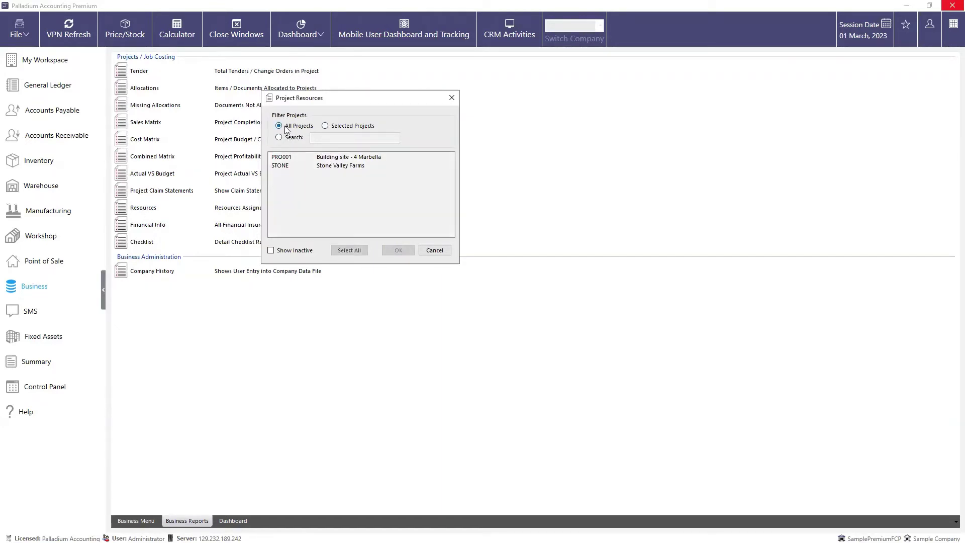
left_click(397, 251)
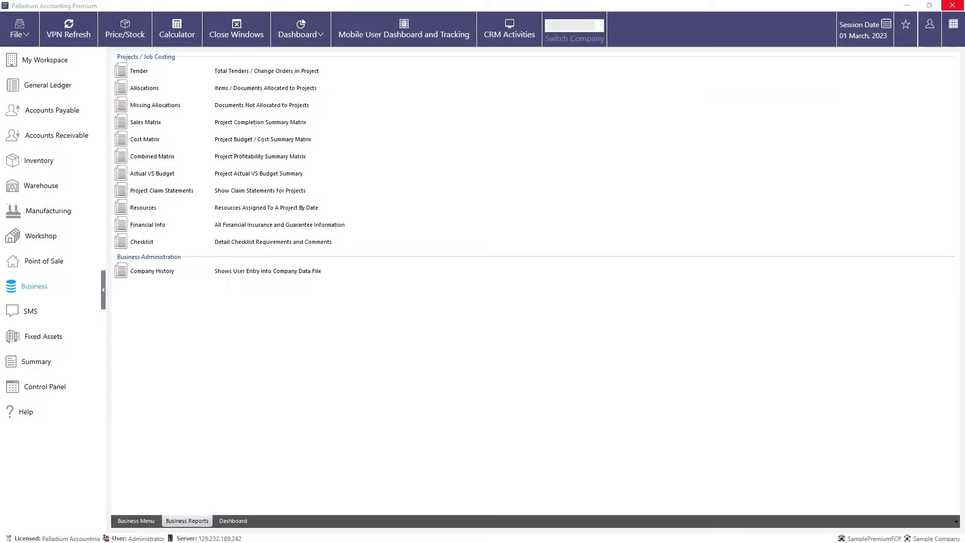
left_click(390, 306)
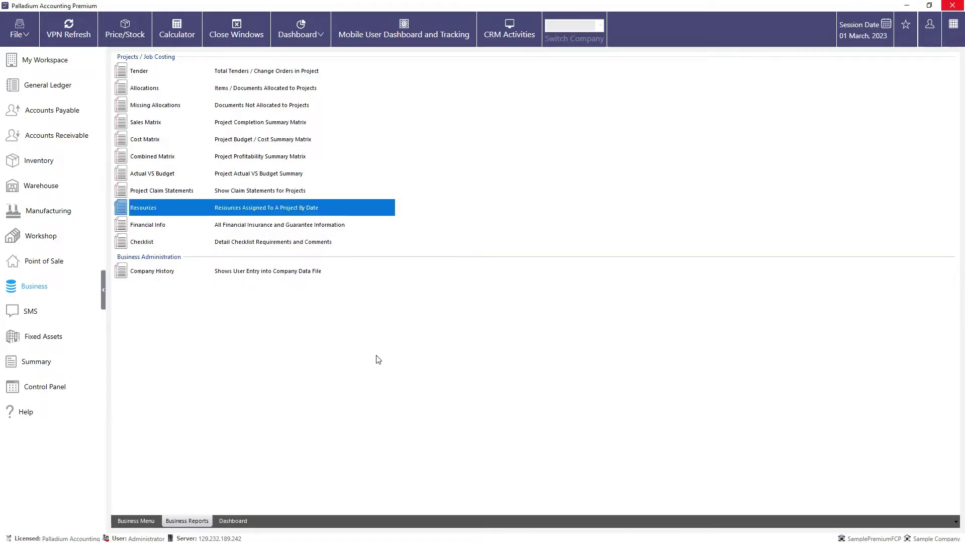
Open project PRO001, Building site - 4 Marbella, for editing from the Projects / Job Costing list.
left_click(136, 521)
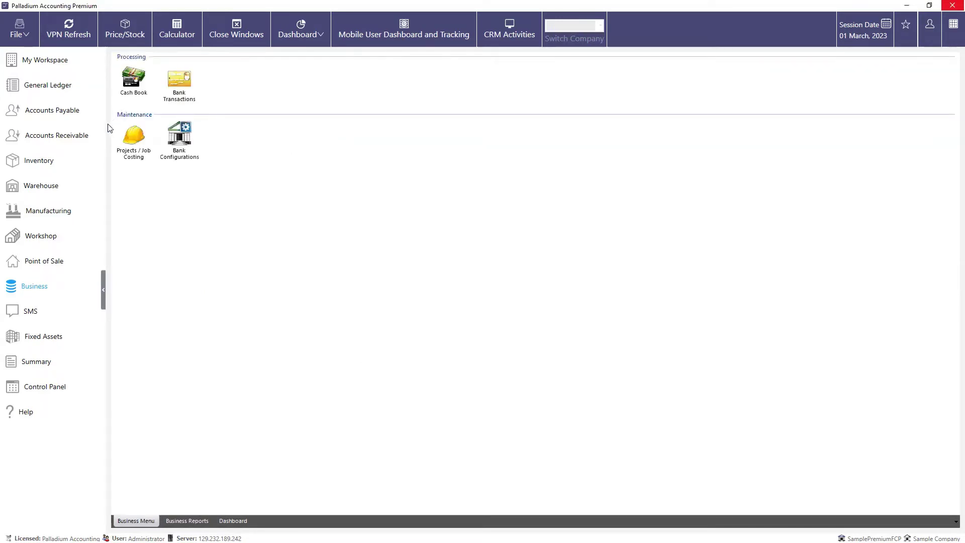
left_click(143, 139)
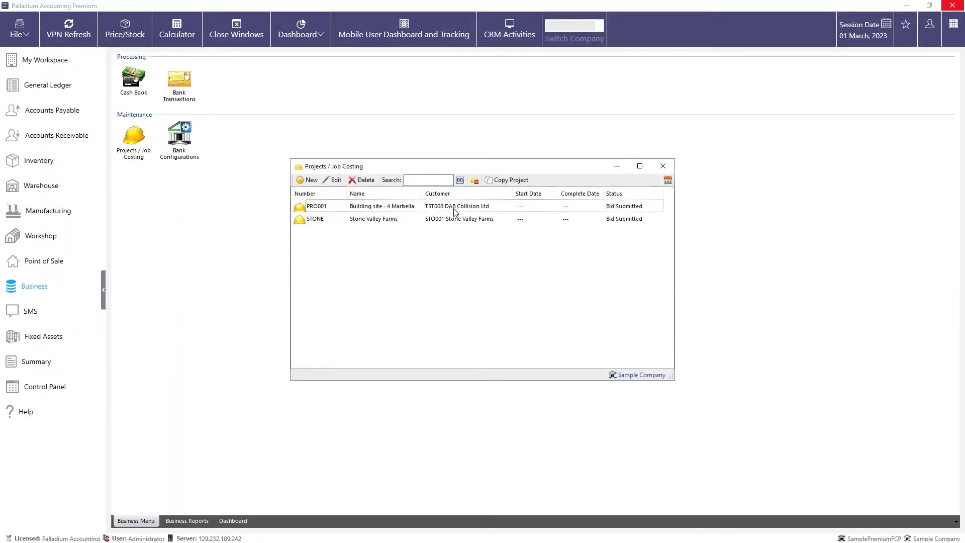
left_click(542, 202)
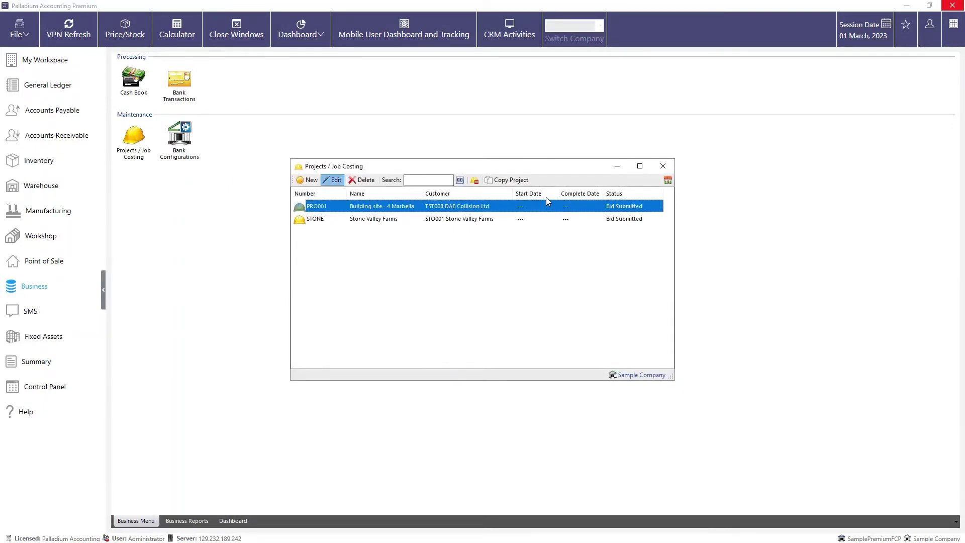
double_click(480, 207)
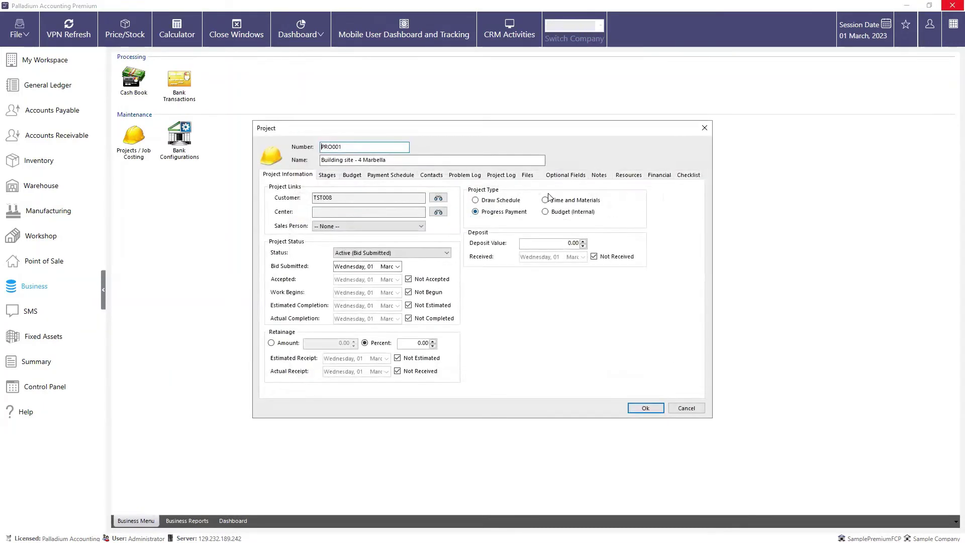
Assign the asset TOY001, Toyota Hilux, to project PRO001 as a resource.
left_click(628, 175)
left_click(340, 195)
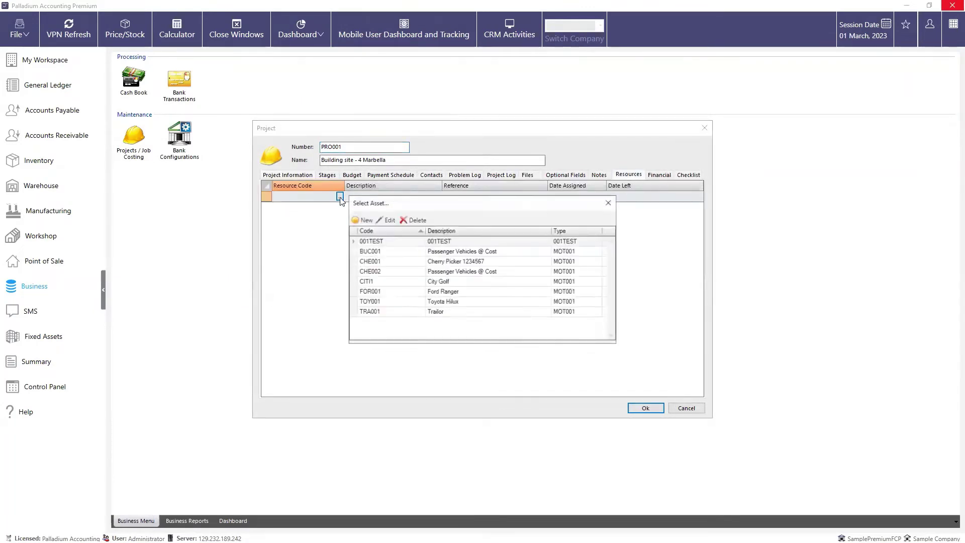
left_click(435, 304)
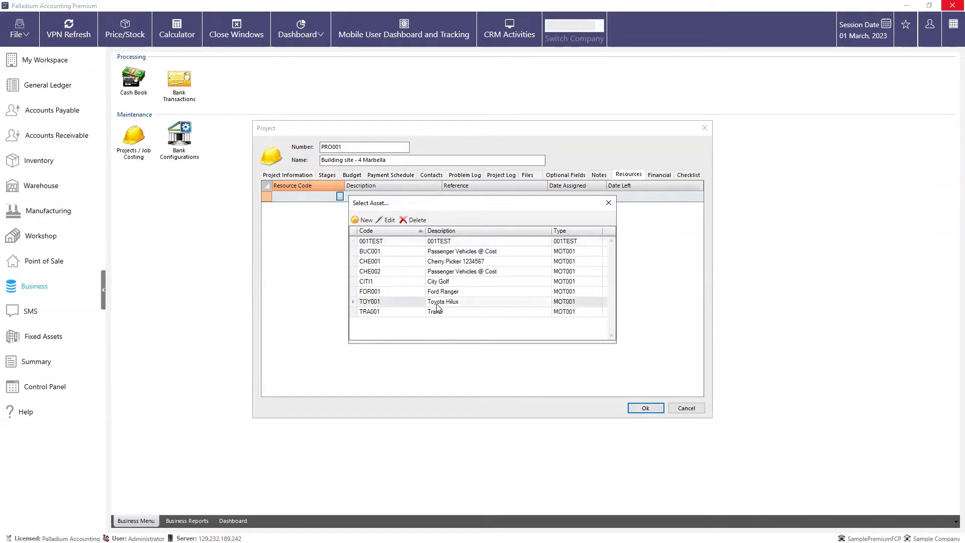
left_click(648, 406)
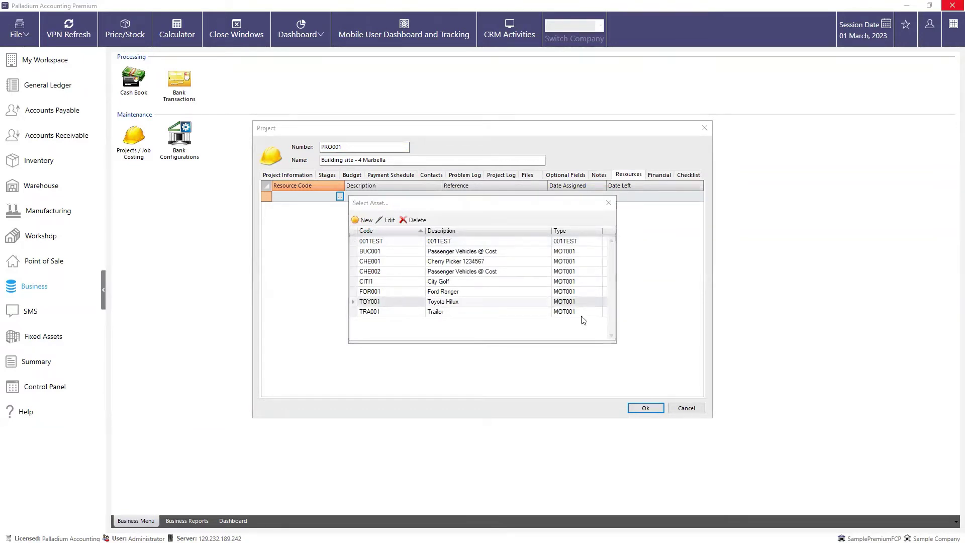
double_click(481, 303)
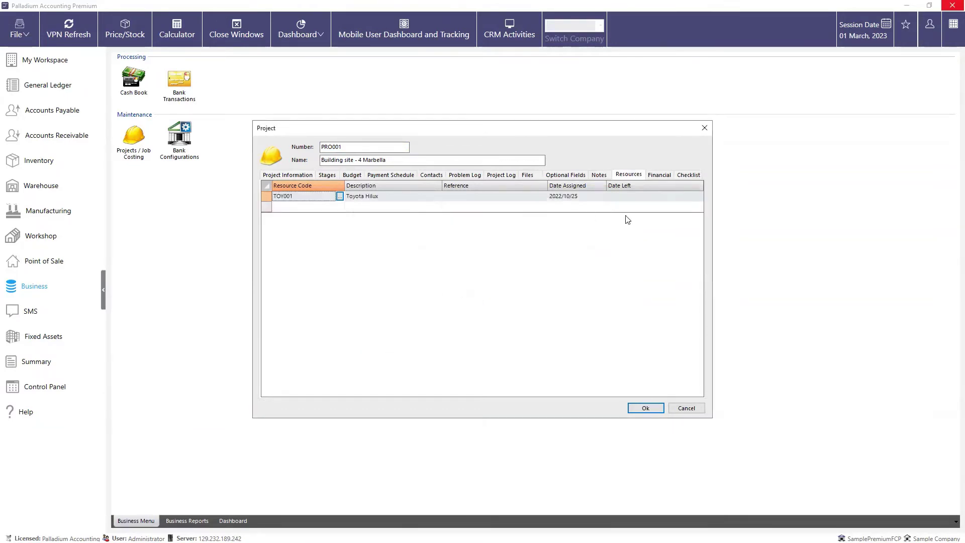
Save project PRO001 with its assigned resource, then run the project Resources report for all projects and close it.
left_click(644, 407)
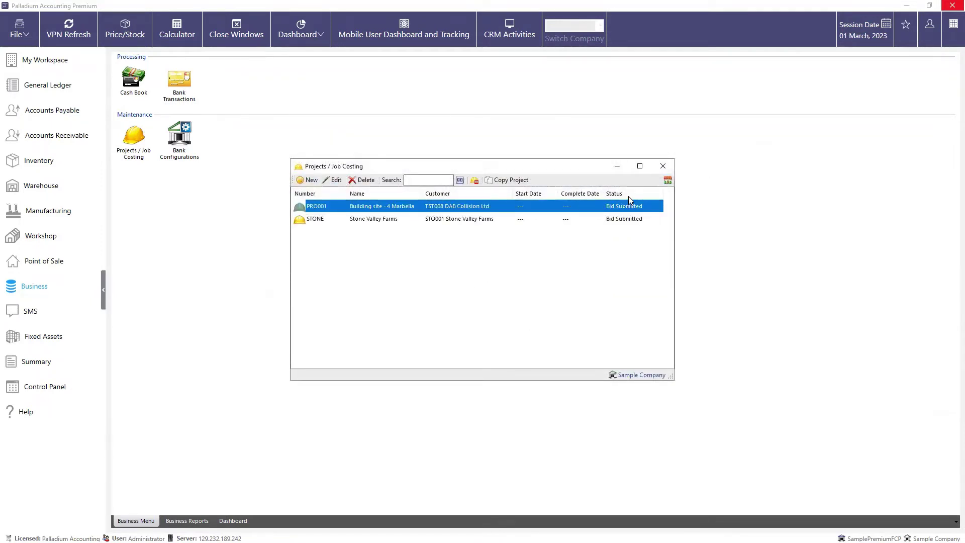
left_click(662, 166)
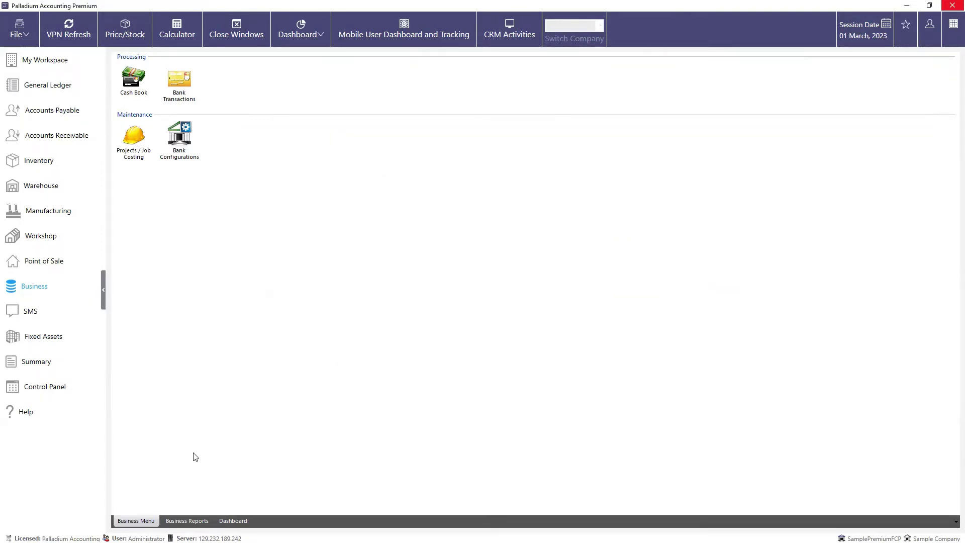
left_click(186, 520)
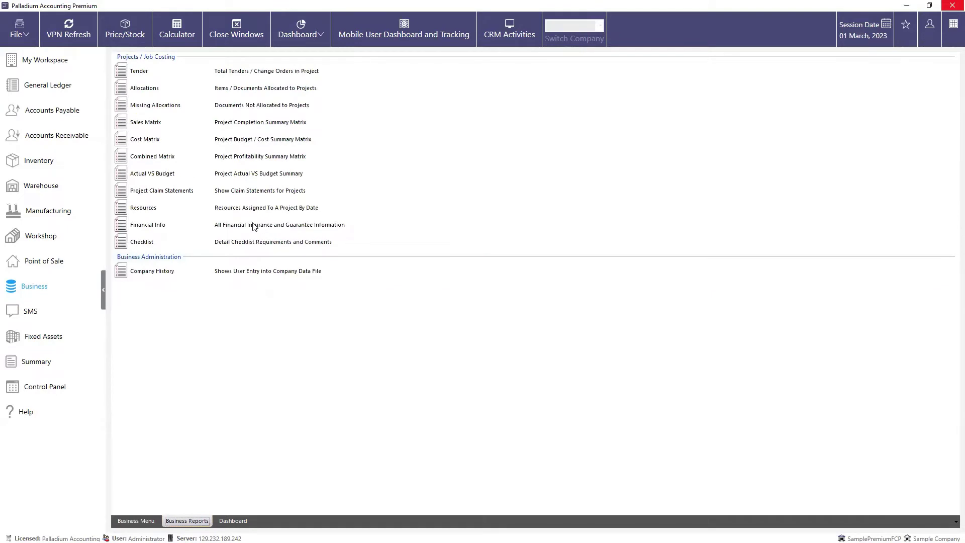
left_click(248, 208)
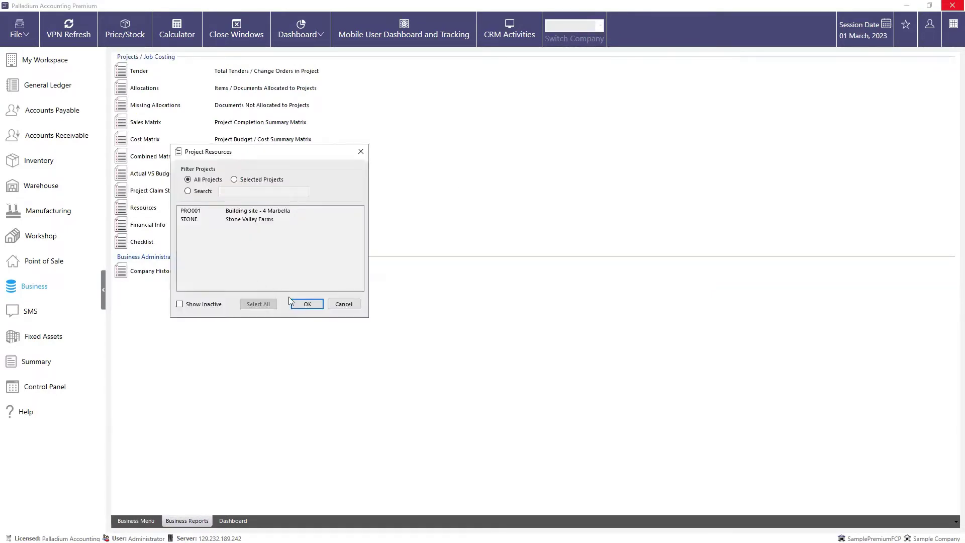
left_click(307, 305)
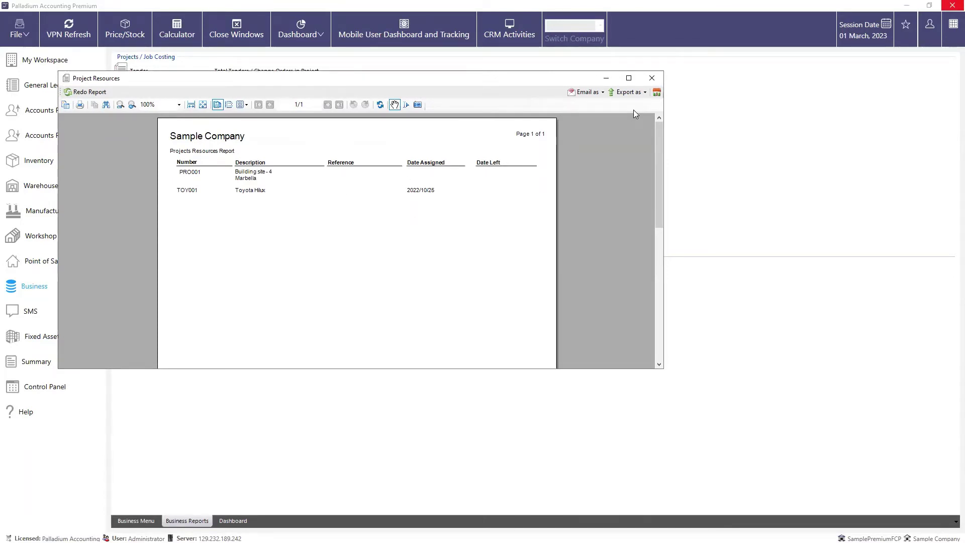
left_click(650, 80)
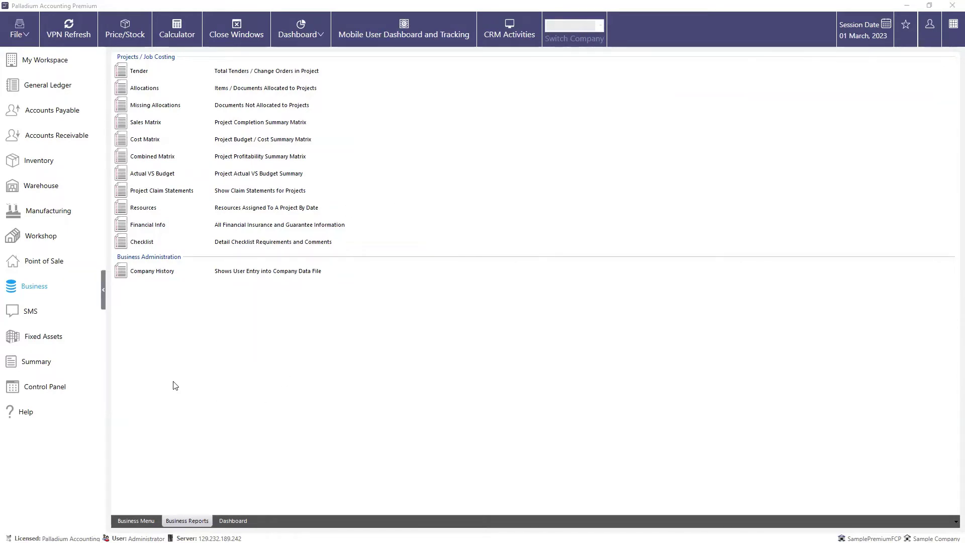
Start a new fixed asset with number NEW001, description Trailor 2 Ton and asset type 001TEST.
left_click(22, 342)
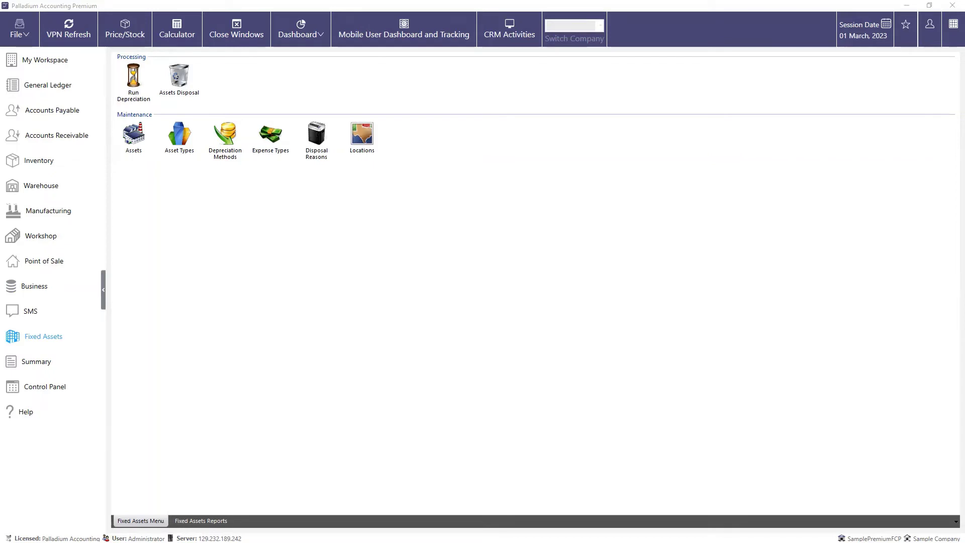
double_click(136, 144)
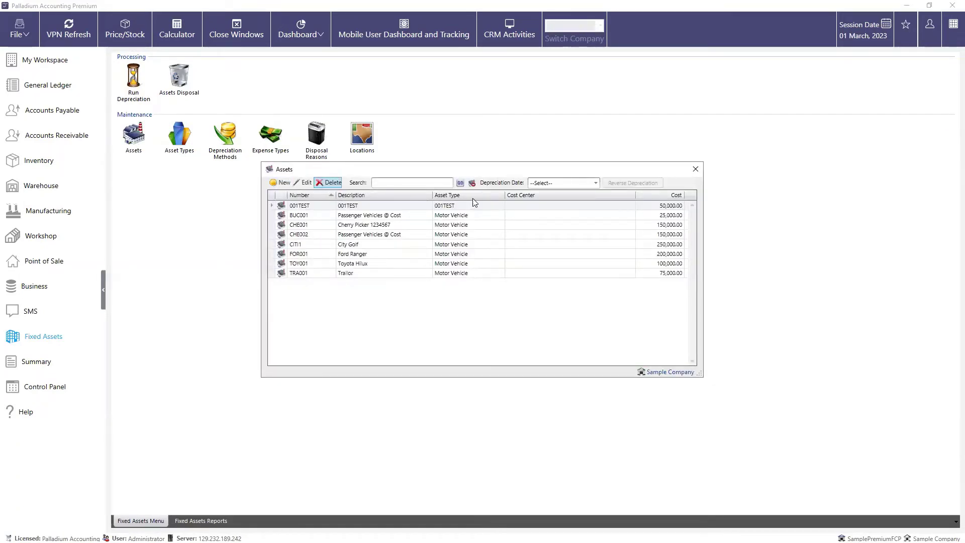
left_click(281, 182)
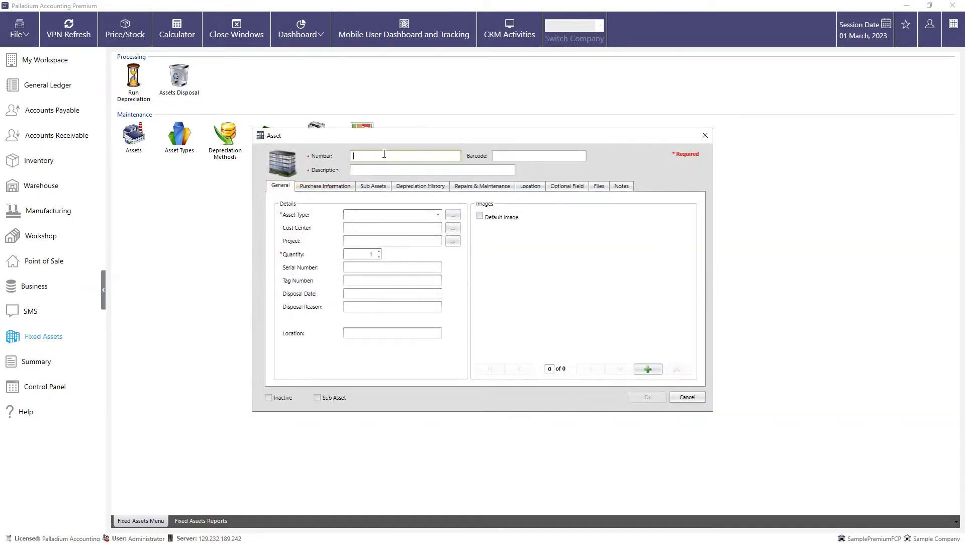
type("NEW")
type("Traile")
key("BackSpace")
key("BackSpace")
key("BackSpace")
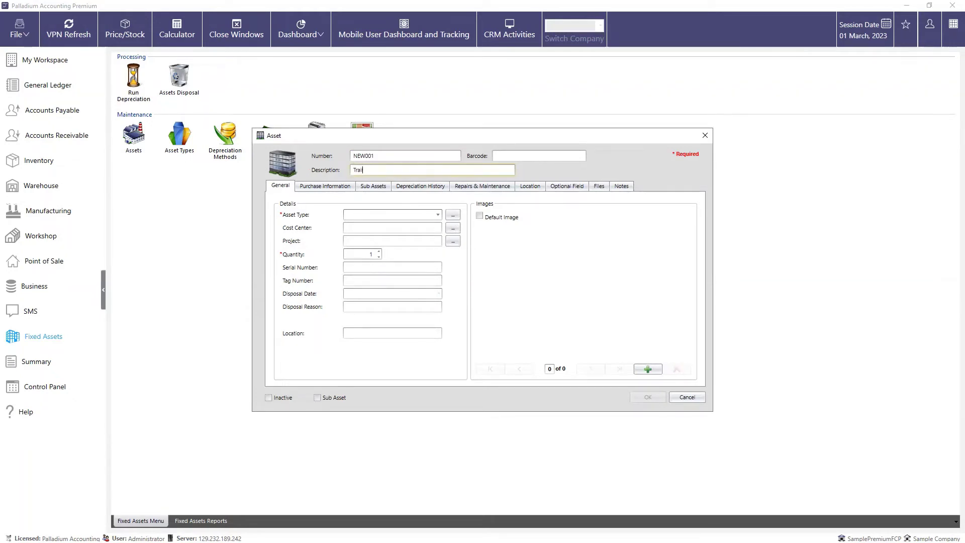
type("lor 2 Ton")
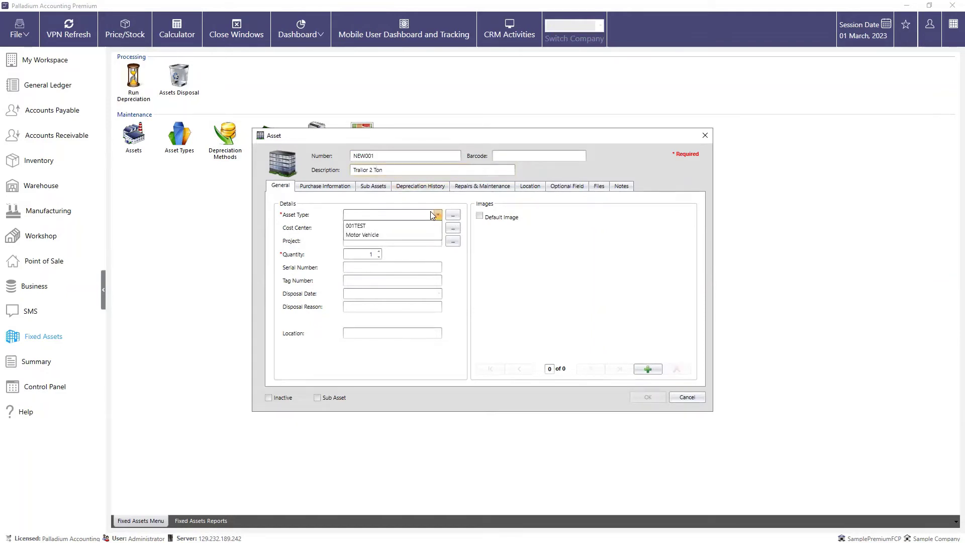
left_click(404, 226)
left_click_drag(477, 137, 555, 92)
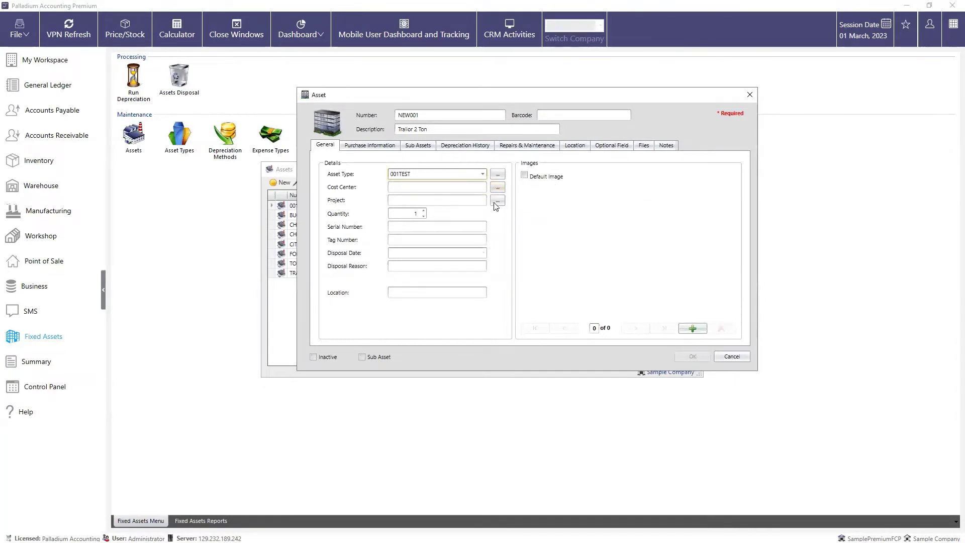
left_click(415, 213)
Set the asset's purchase date to 01 February 2022 in its purchase information.
left_click(385, 149)
left_click(497, 174)
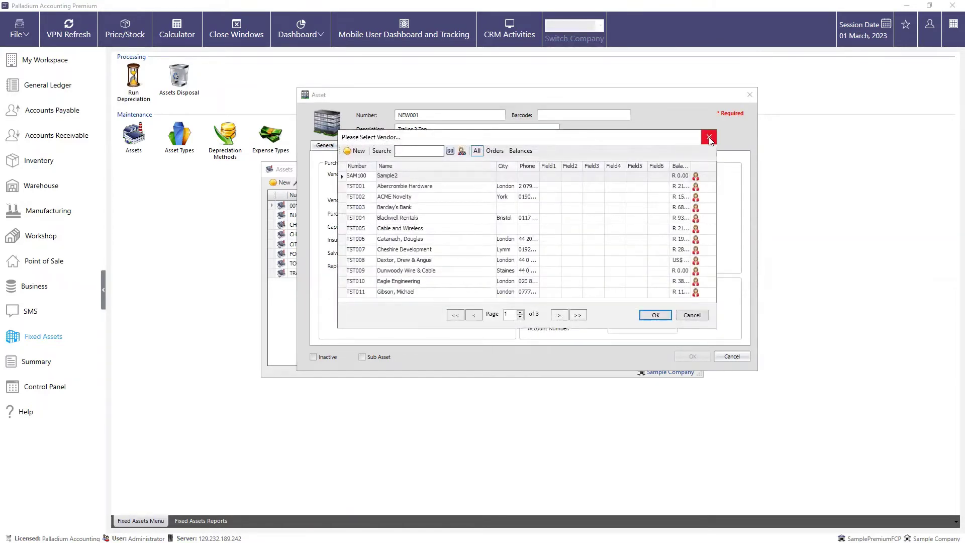
left_click(708, 138)
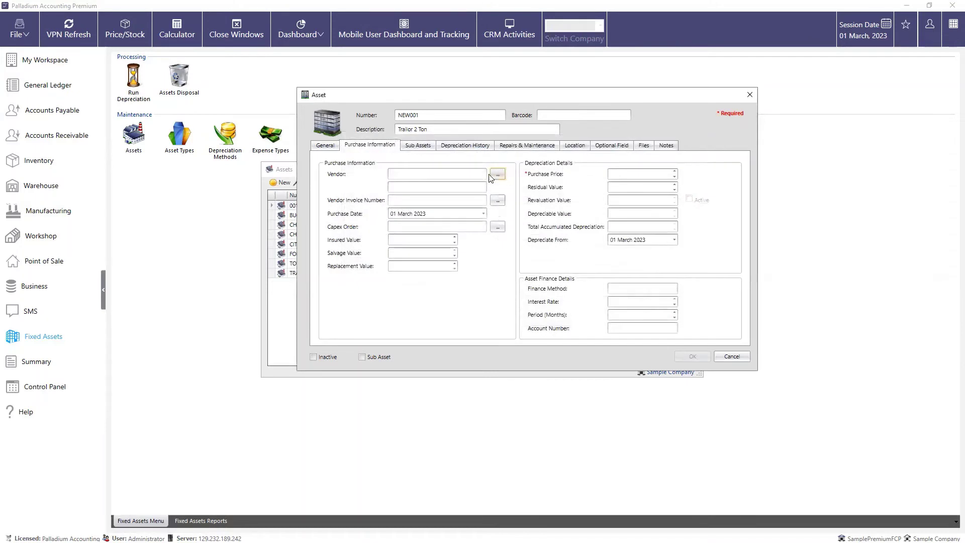
left_click(482, 213)
left_click(452, 235)
left_click(395, 235)
left_click(427, 252)
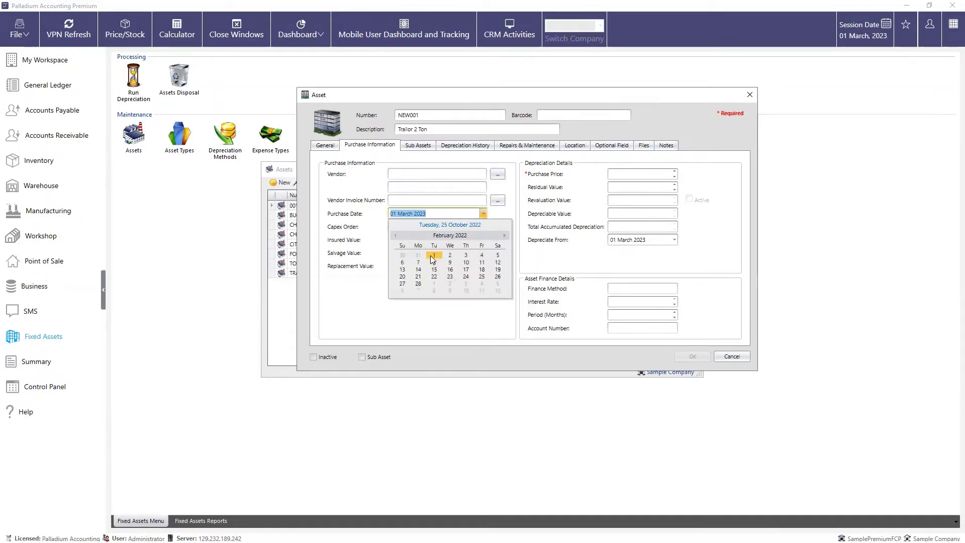
left_click(430, 255)
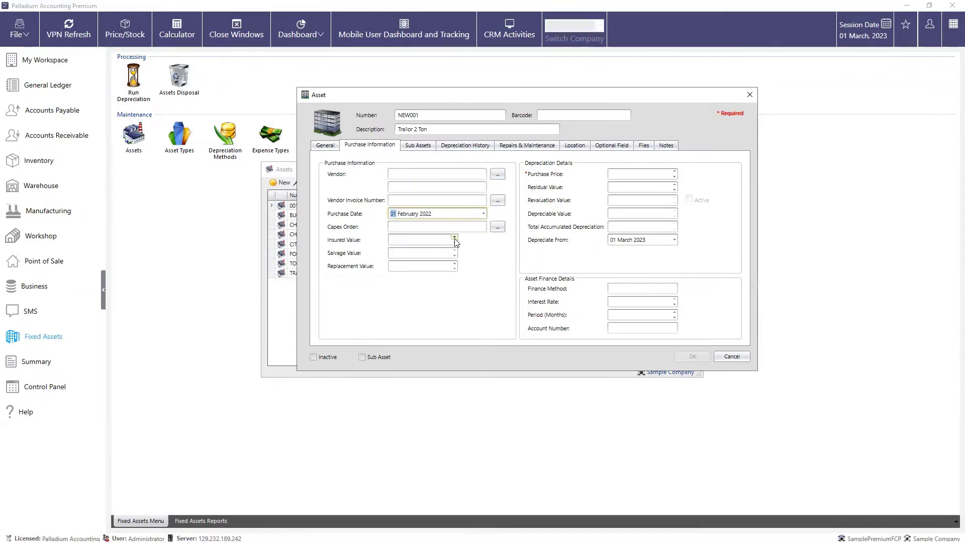
Enter a purchase price of 25,000 in the asset's depreciation details.
left_click(391, 240)
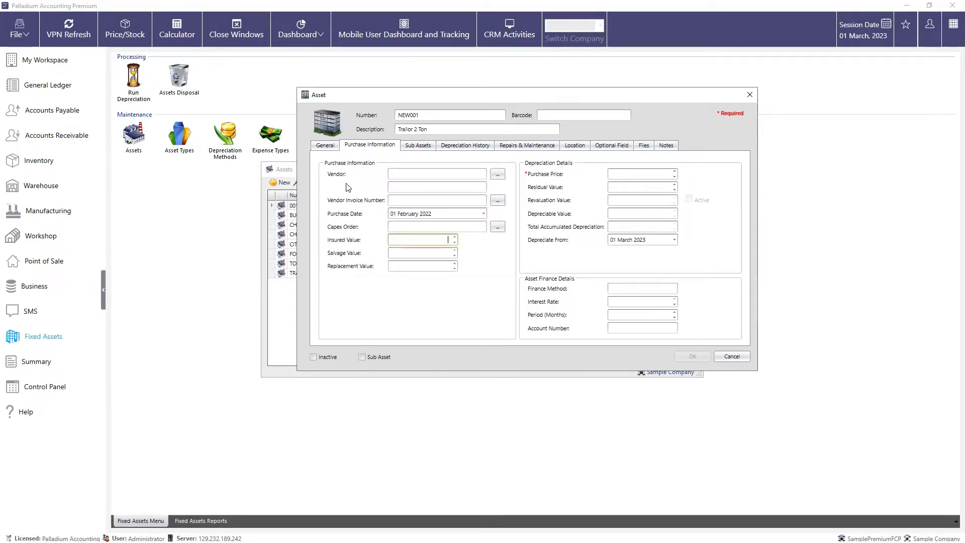
left_click(438, 266)
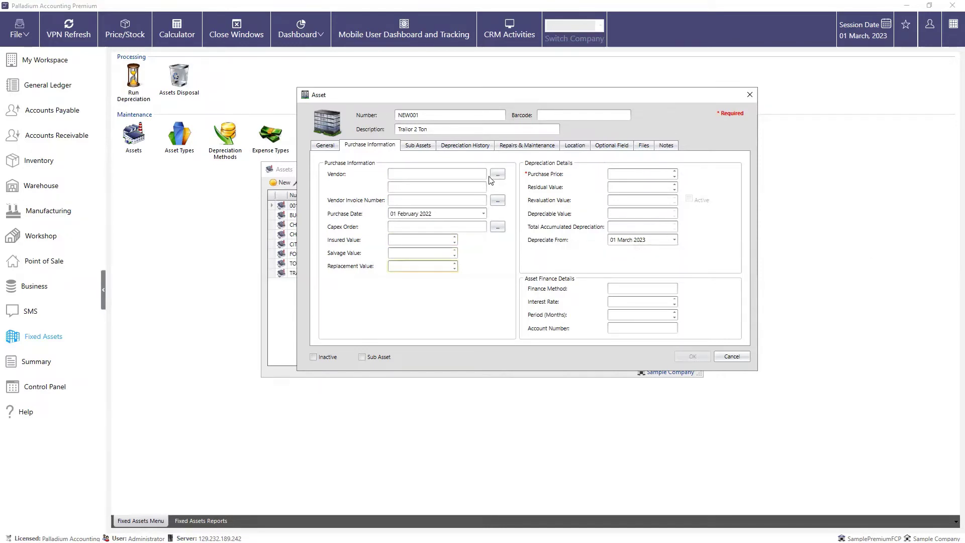
left_click(626, 175)
type("25000.")
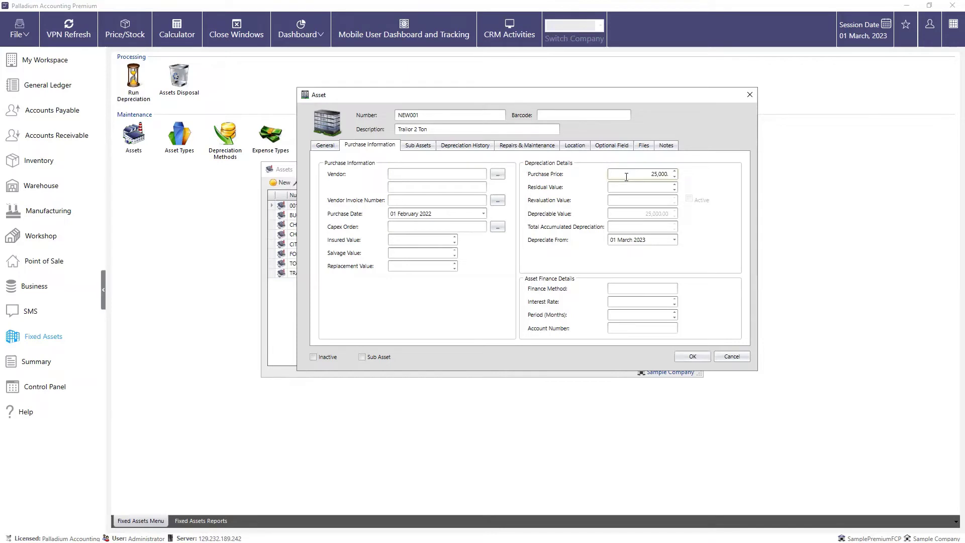
left_click(664, 240)
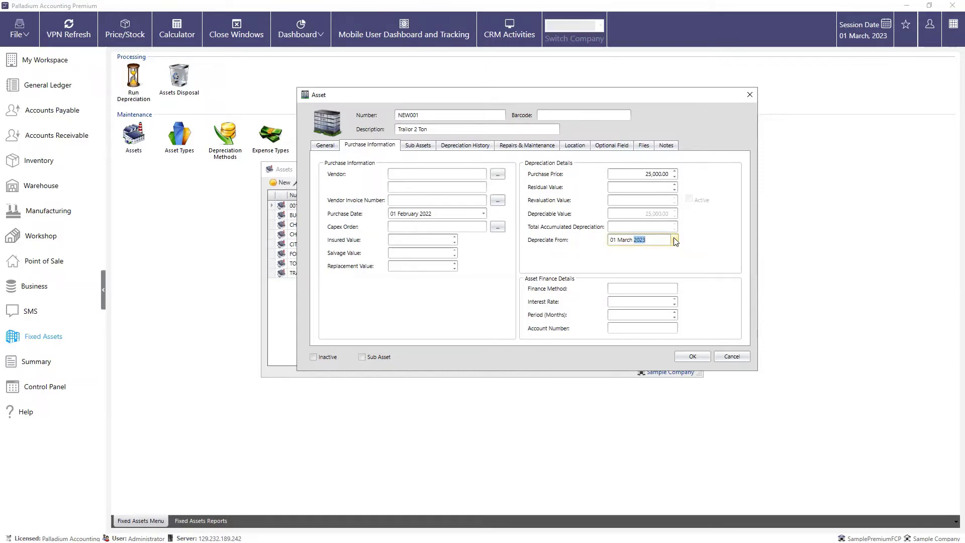
Set the asset's book value depreciation method to Depreciacion 20% fixed with an opening depreciation of 2,500.
left_click(466, 145)
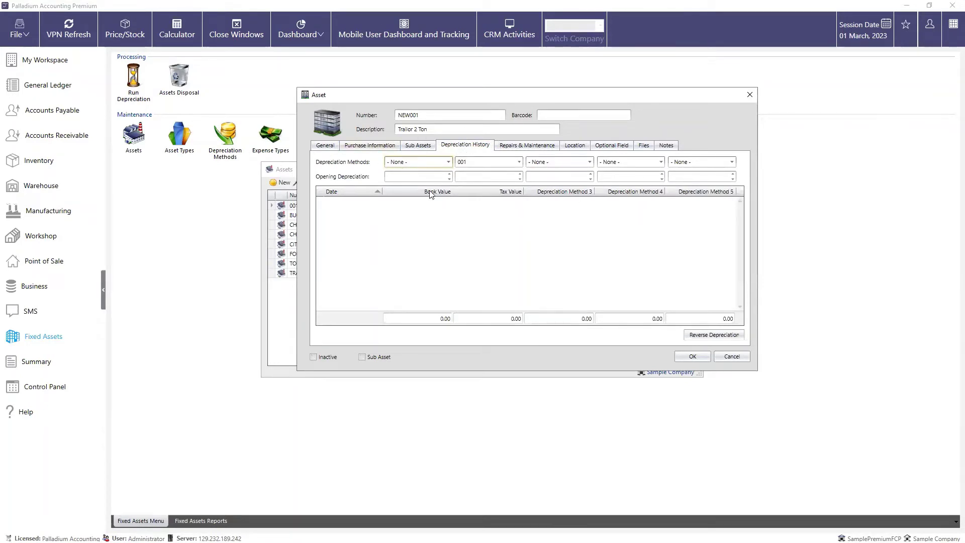
left_click(449, 163)
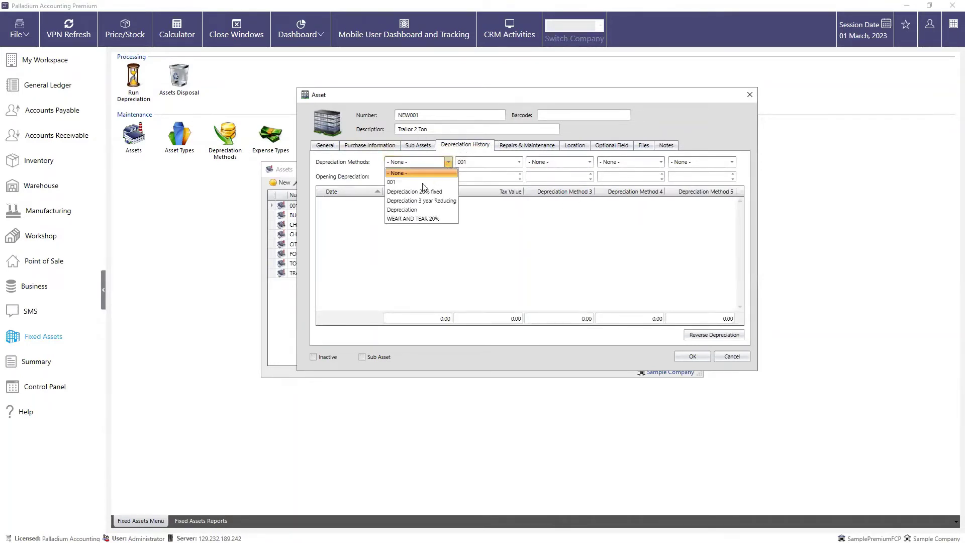
left_click(422, 190)
left_click(440, 177)
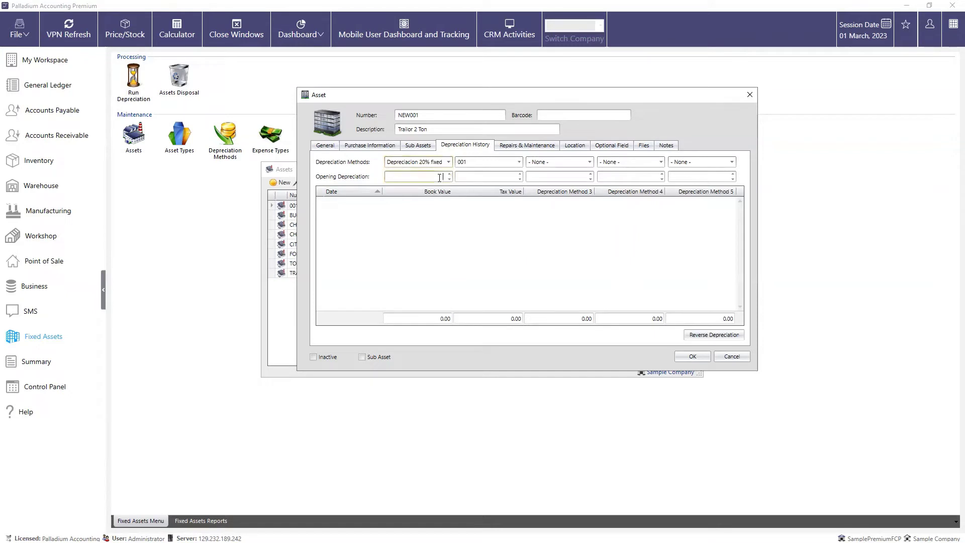
type("2500")
left_click(481, 236)
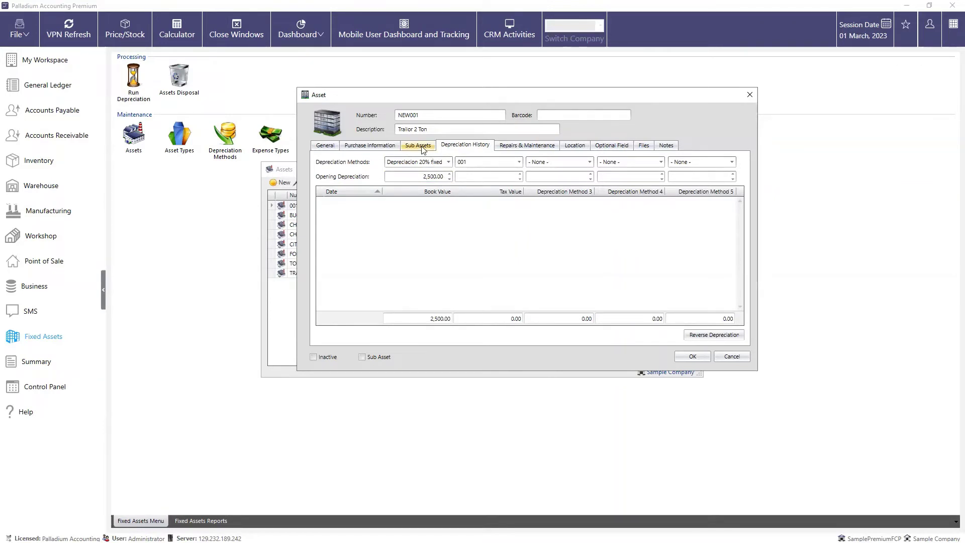
Set the date from which asset NEW001 depreciates to 01 May 2023.
left_click(382, 146)
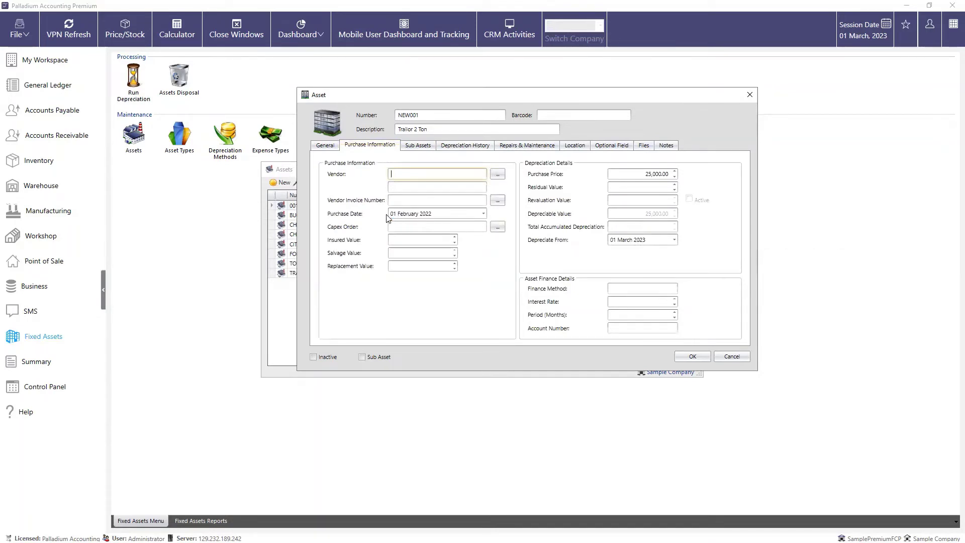
left_click(673, 240)
left_click(724, 262)
left_click(723, 262)
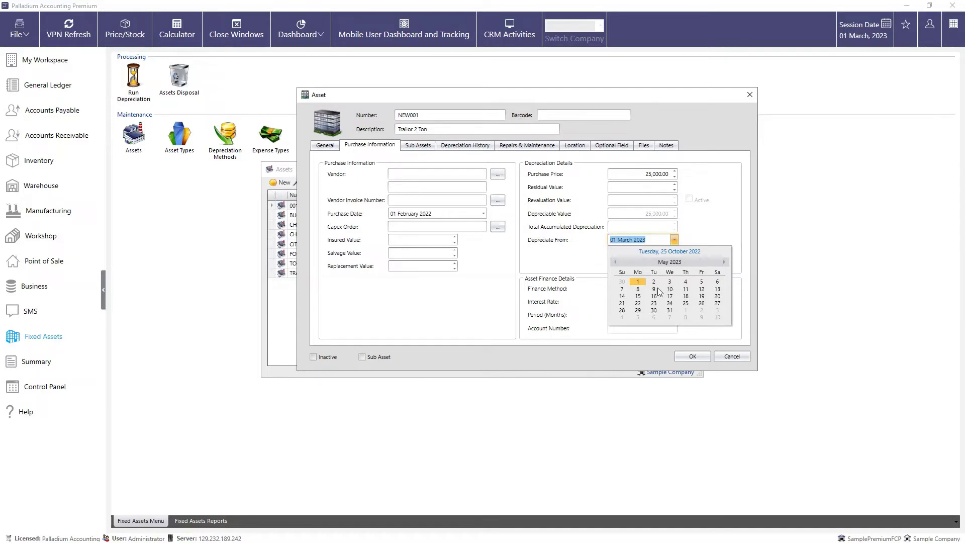
left_click(636, 283)
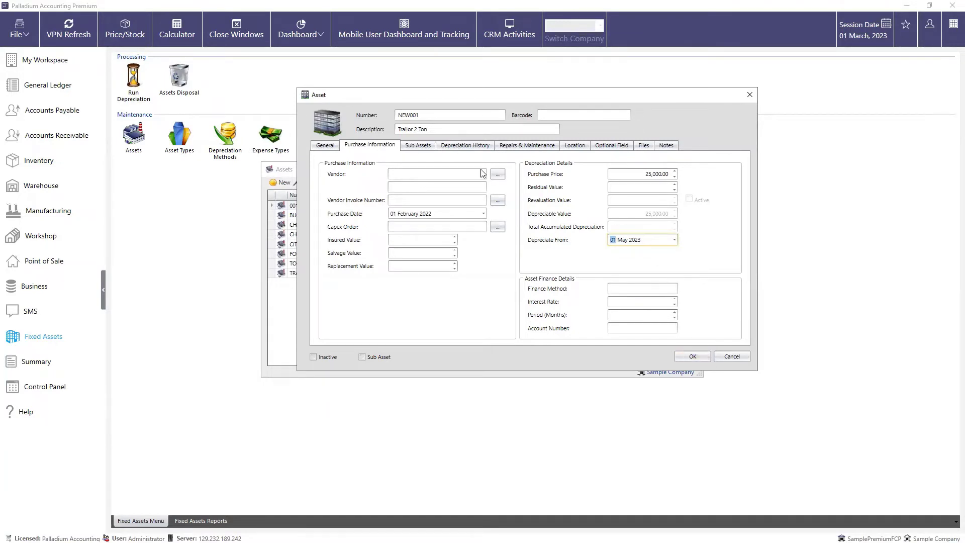
Review the new asset's sub assets, depreciation history, repair entry form, location, optional fields, files and notes.
left_click(417, 146)
left_click(454, 146)
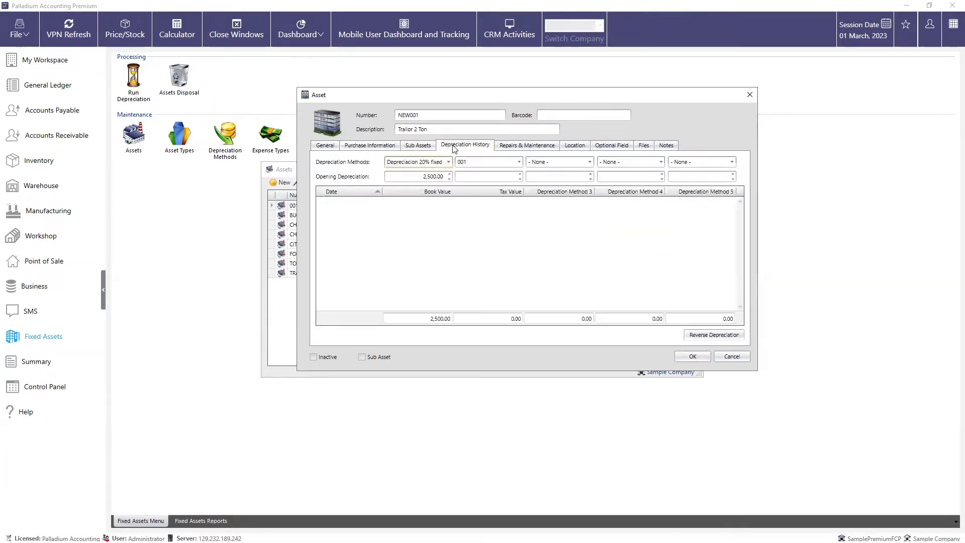
left_click(530, 146)
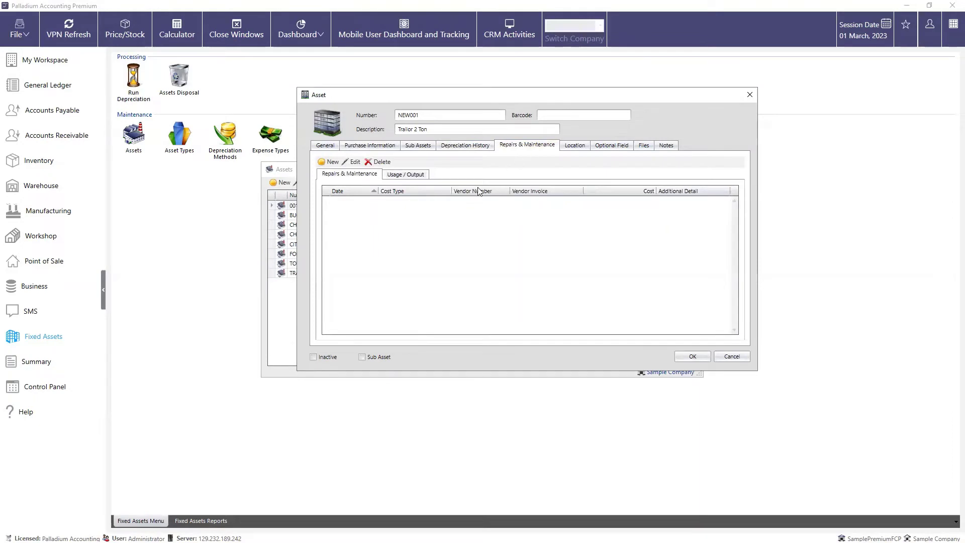
left_click(327, 162)
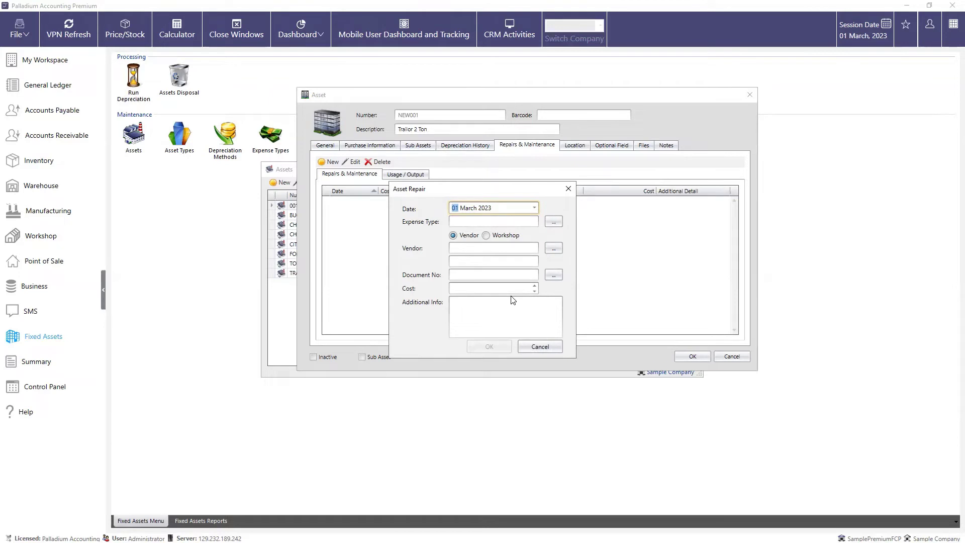
left_click(567, 189)
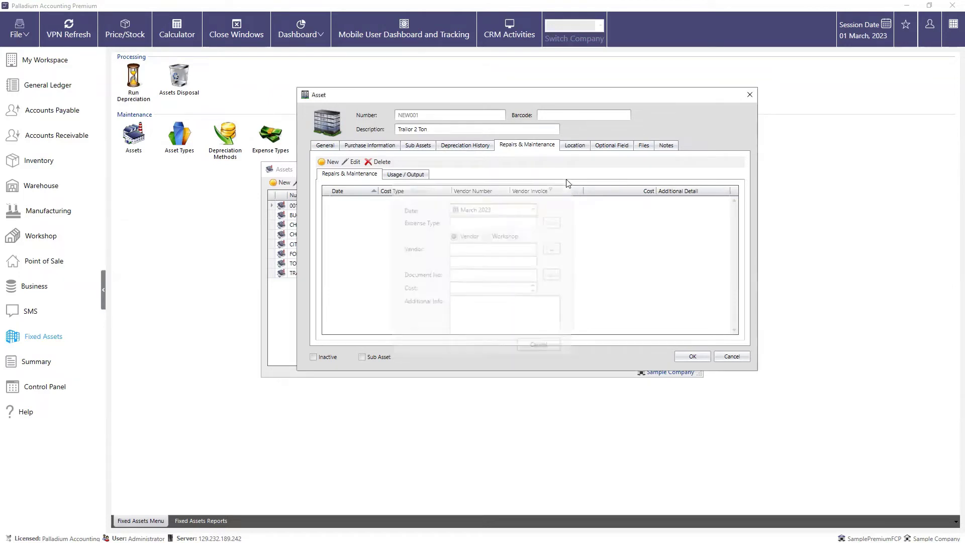
left_click(573, 148)
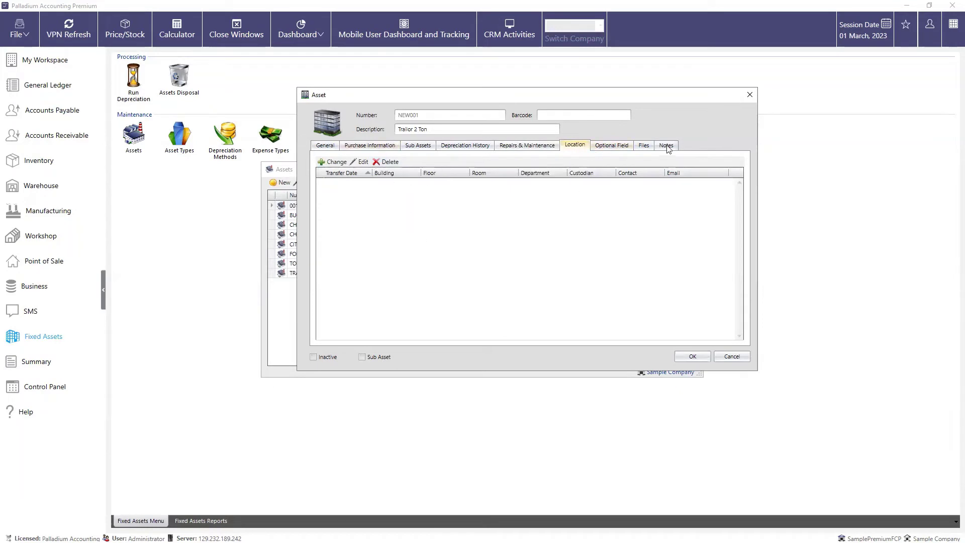
left_click(614, 148)
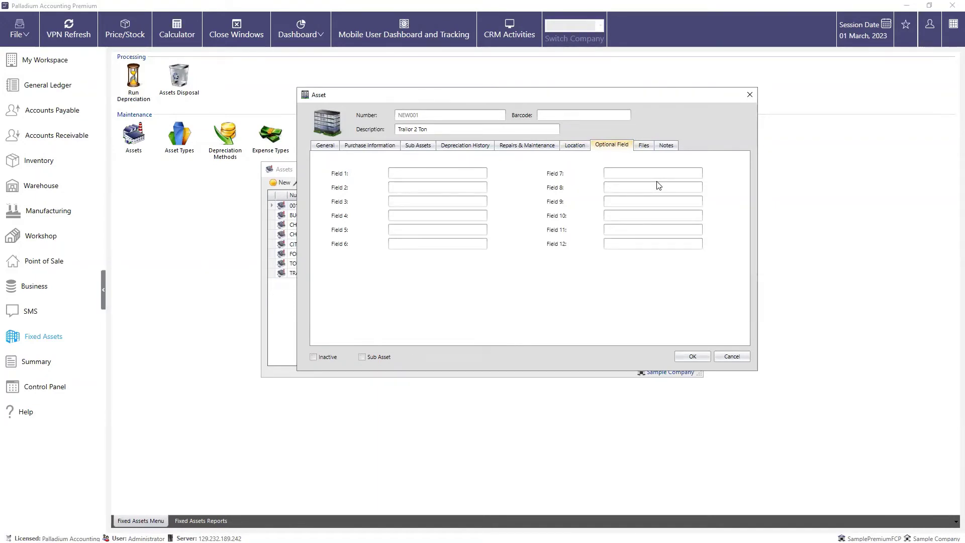
left_click(646, 146)
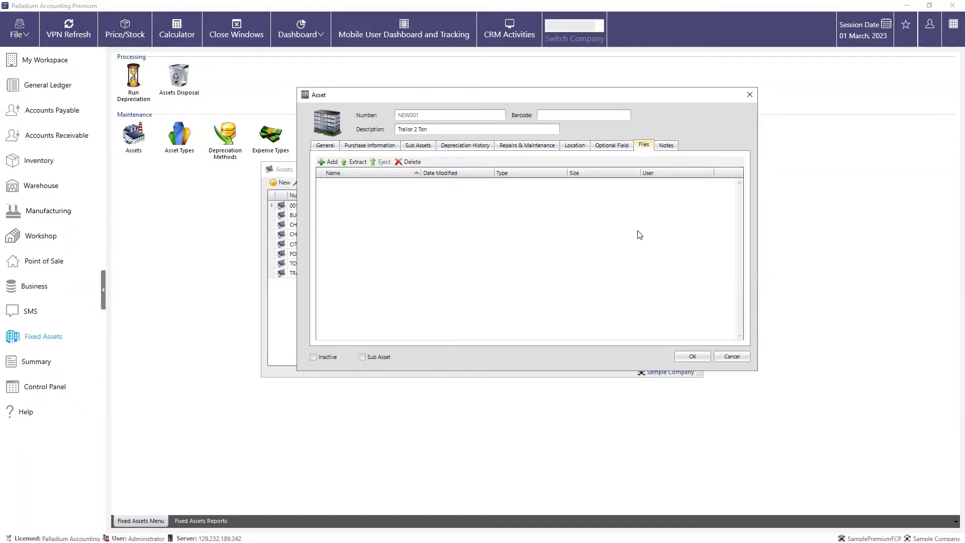
left_click(665, 146)
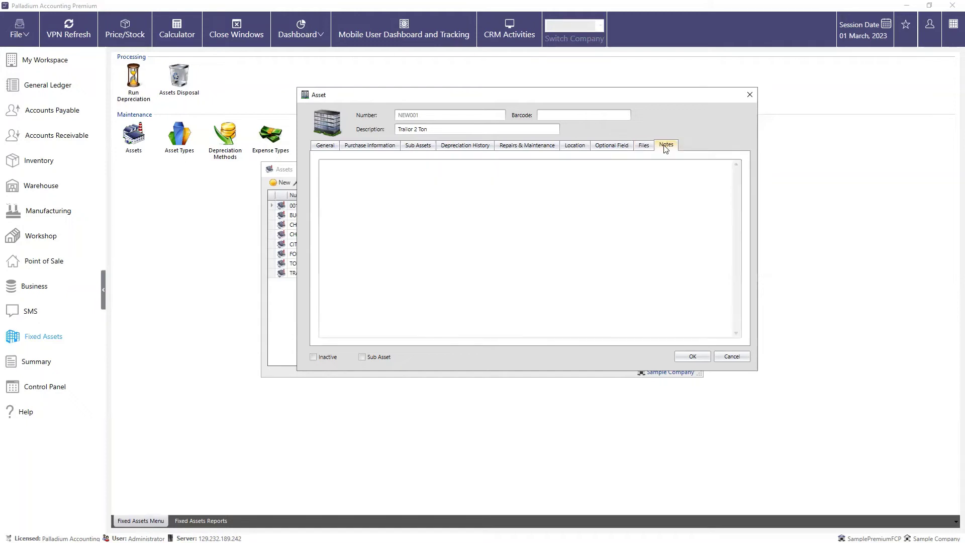
Save the new asset NEW001, select it in the assets list, and close the list.
left_click(689, 356)
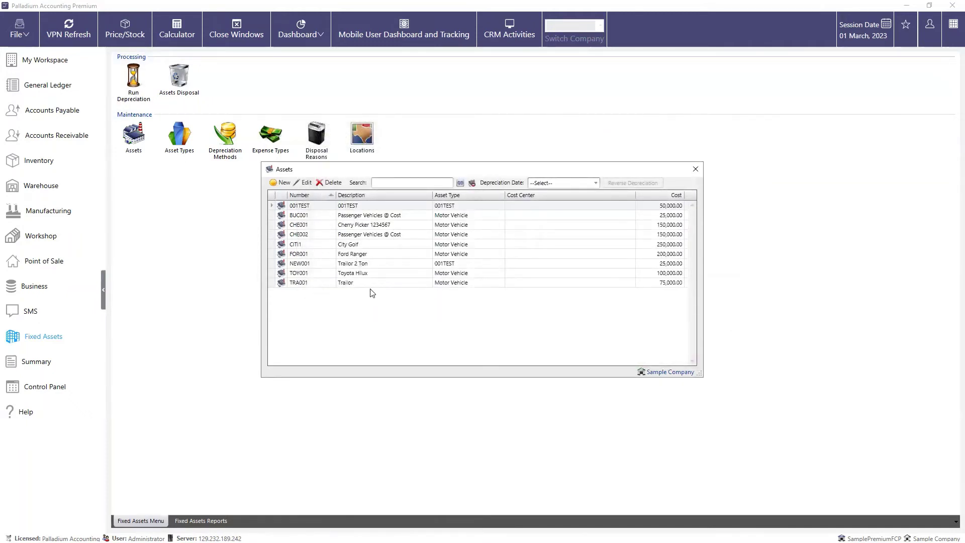
left_click(549, 267)
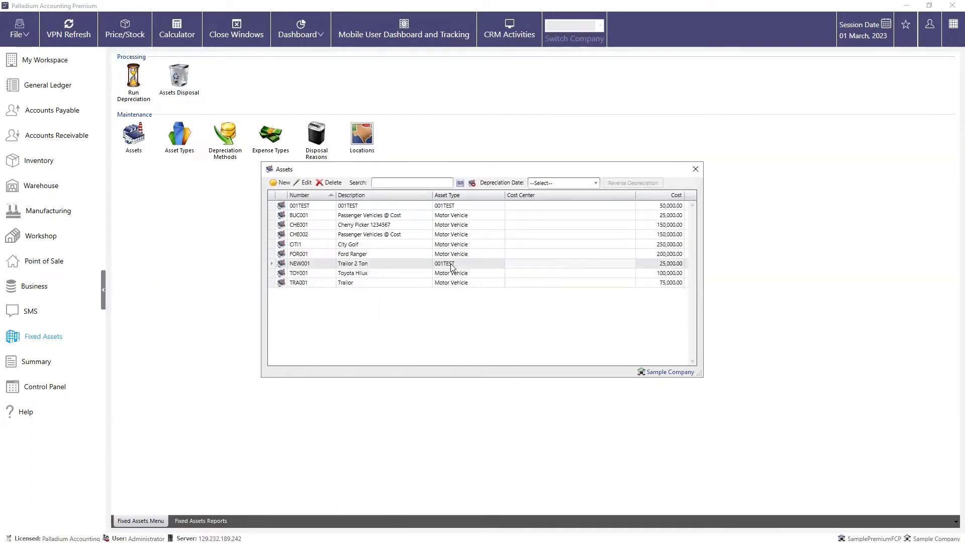
left_click(695, 169)
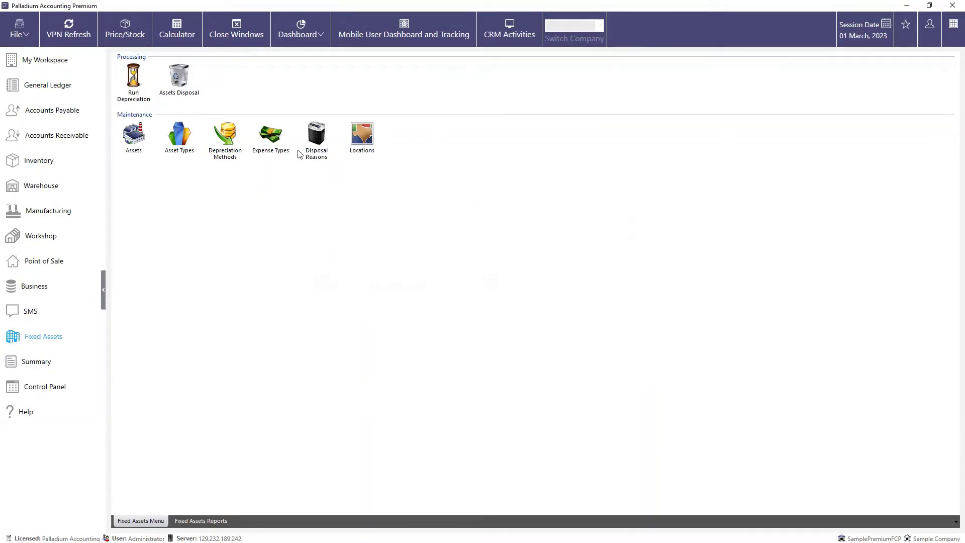
Create a disposal reason with code DAM0001 and description "Damaged beyond repair".
left_click(328, 159)
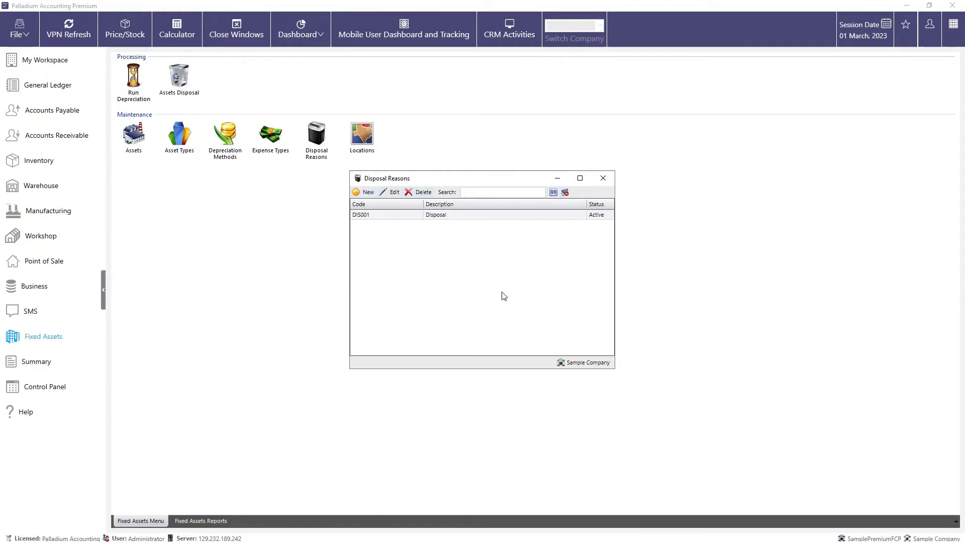
left_click(367, 192)
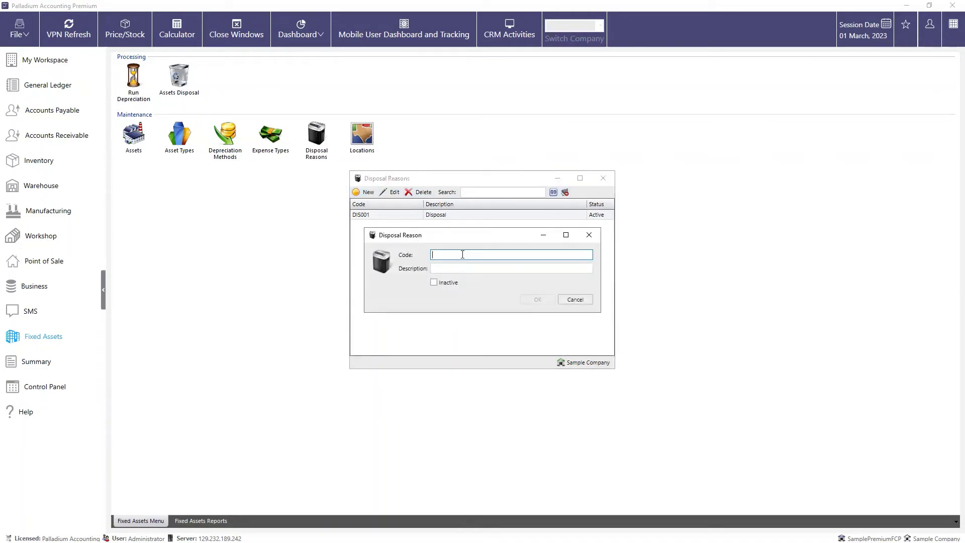
type("DAM0001")
key("Tab")
type("da")
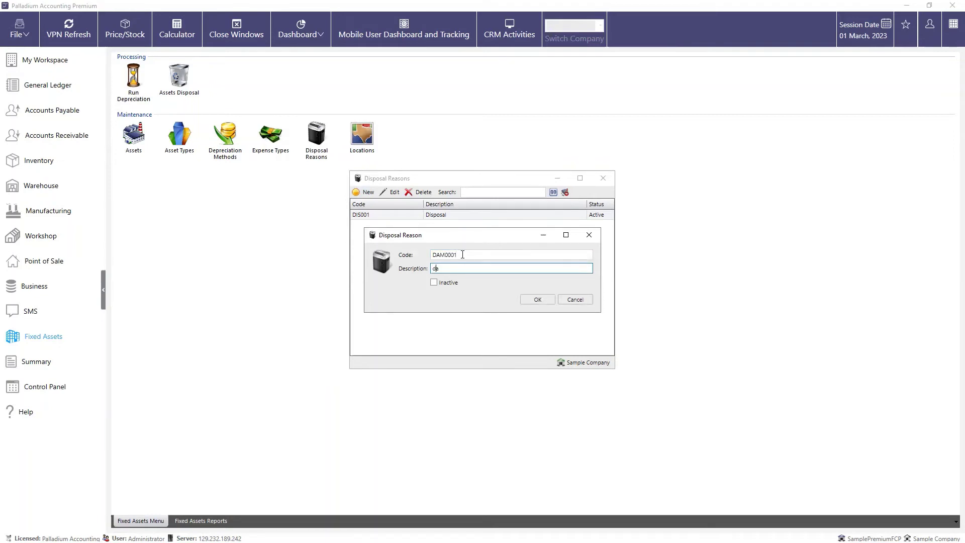
type("maged beyond repair")
left_click(436, 269)
key("BackSpace")
type("D")
left_click(537, 299)
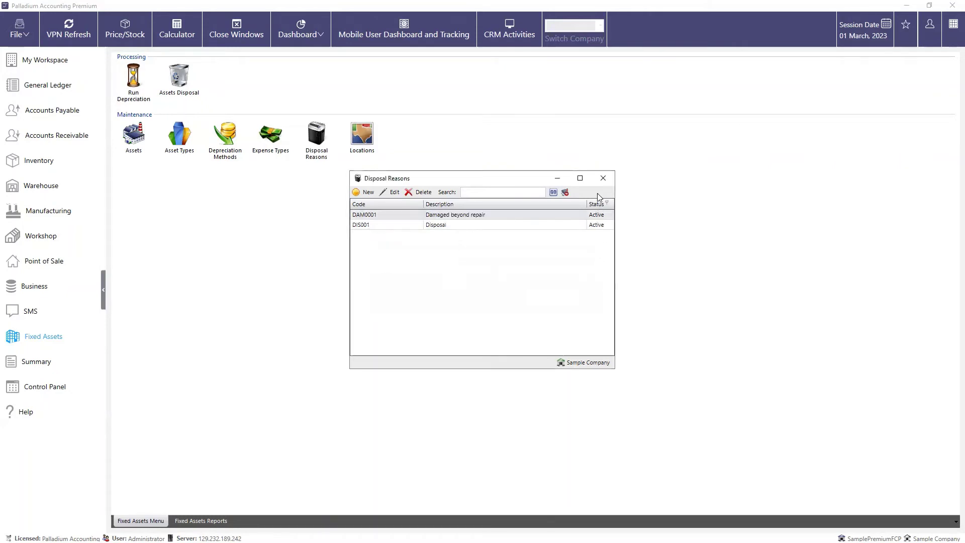
left_click(603, 178)
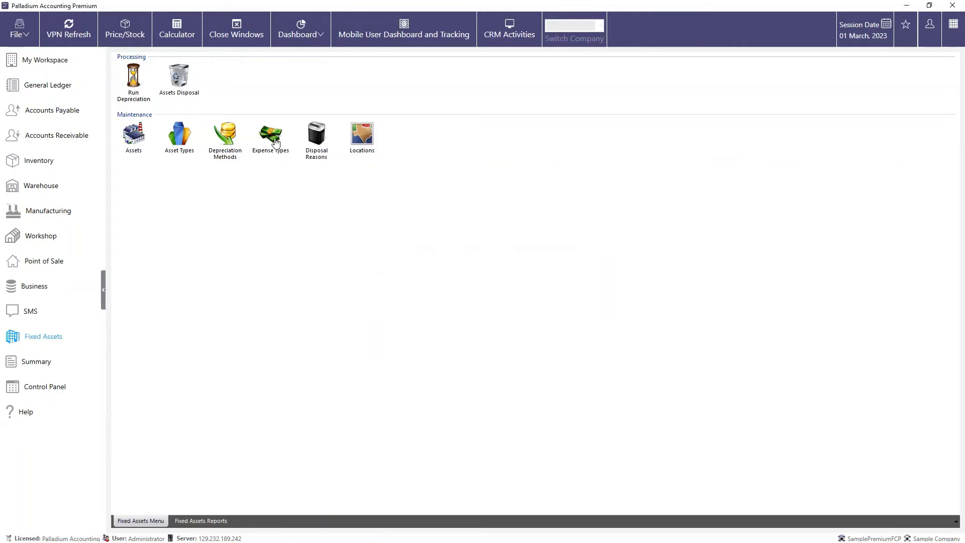
Review the existing expense types and the fields of a blank expense type form without saving one.
left_click(276, 143)
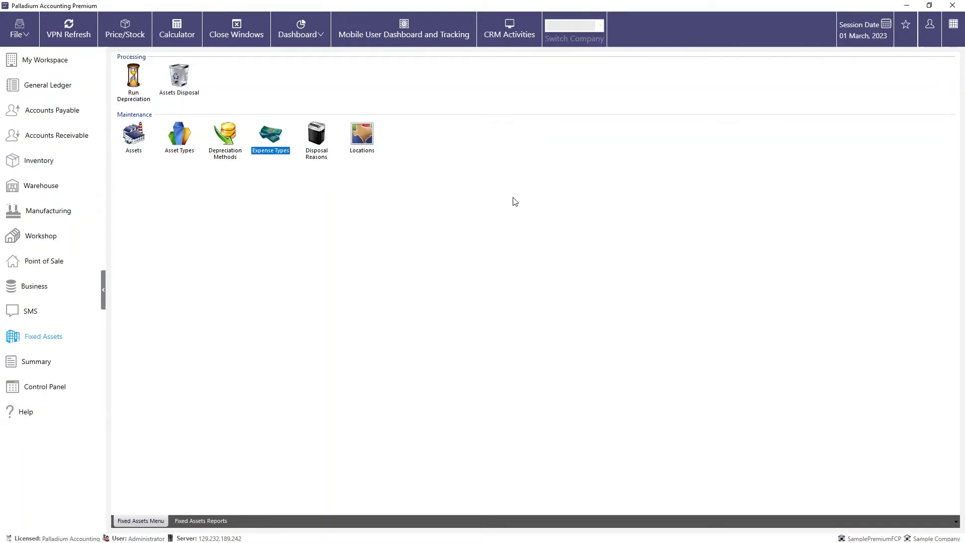
double_click(276, 144)
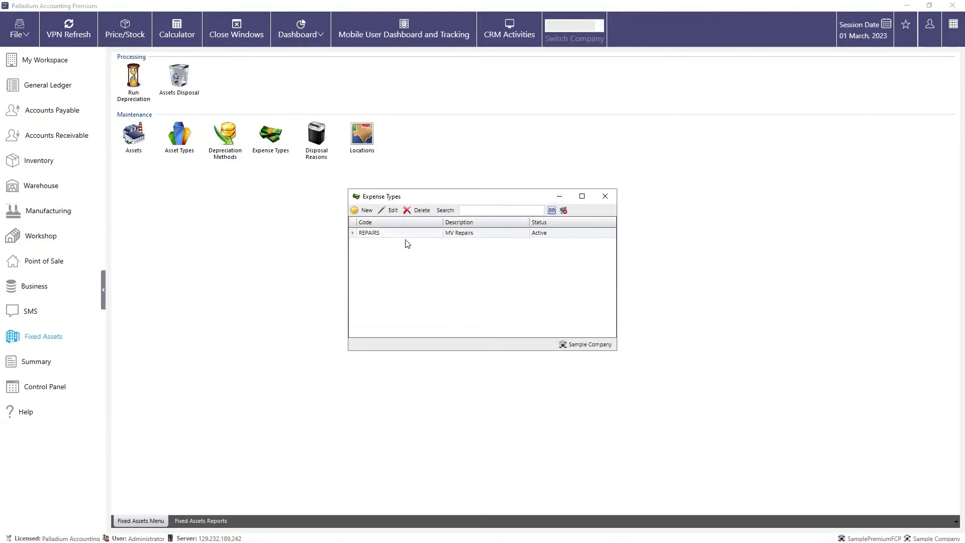
left_click(393, 235)
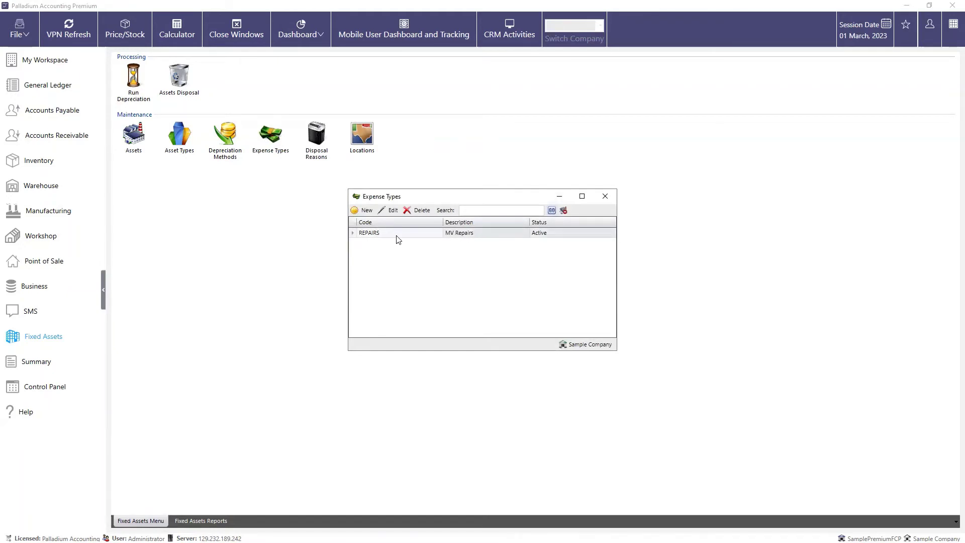
left_click(365, 210)
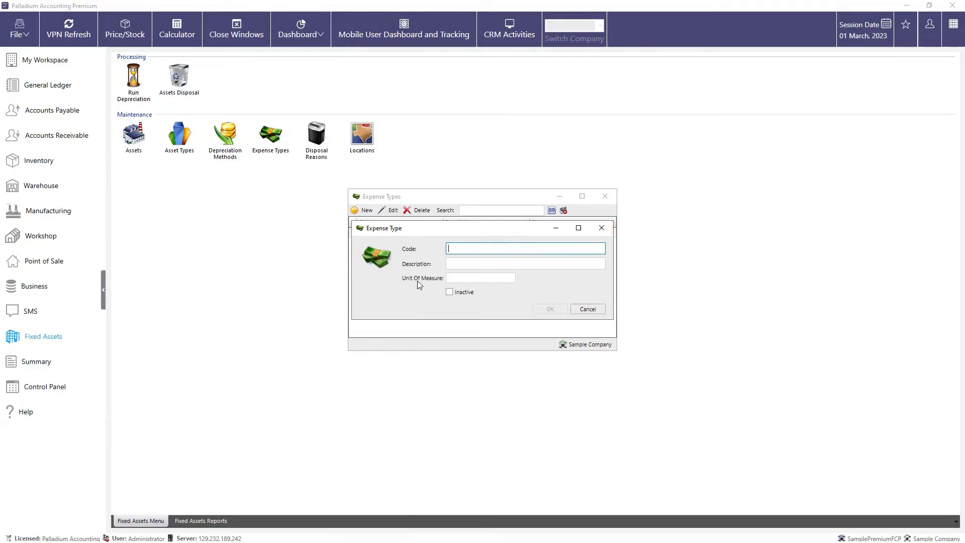
left_click(588, 308)
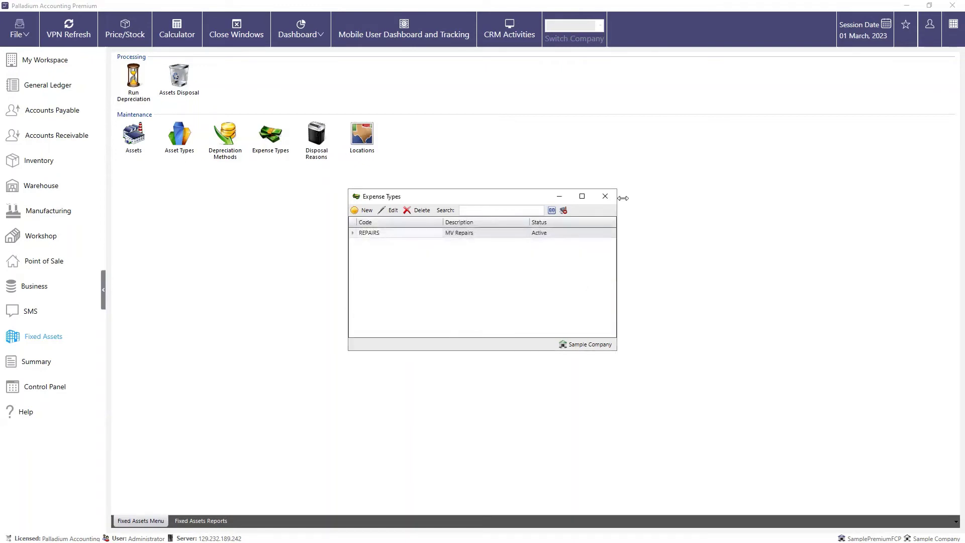
left_click(604, 196)
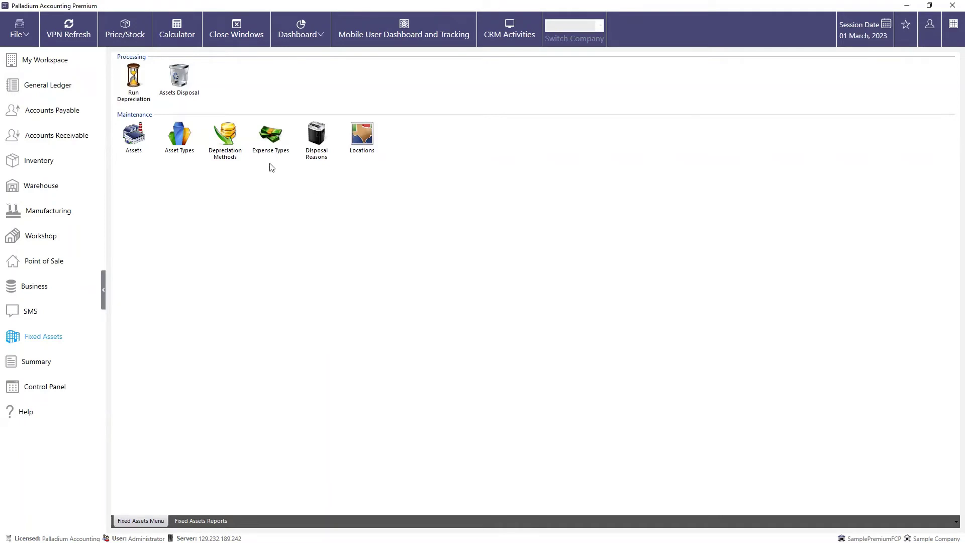
Examine the calculation method, number of years and initial percentage of depreciation method DEP001.
left_click(226, 136)
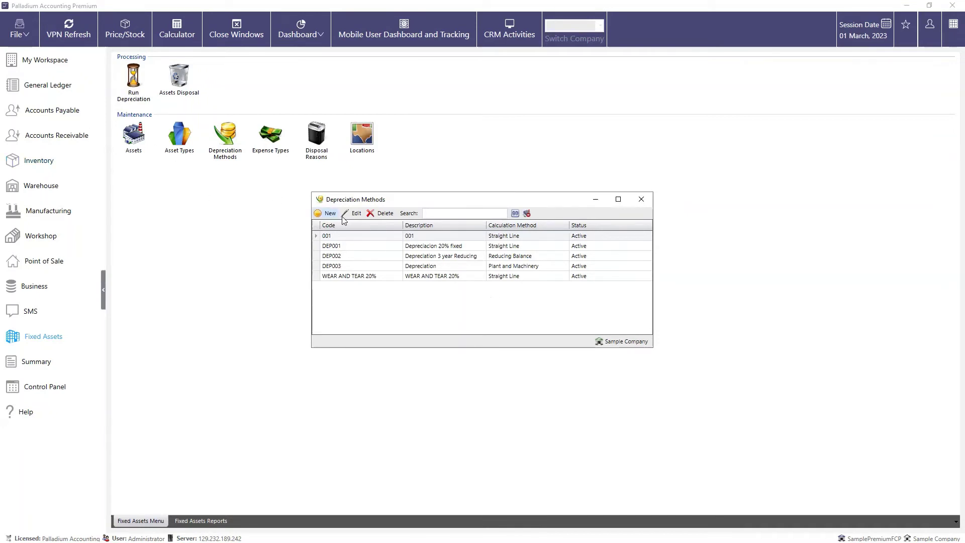
left_click(450, 247)
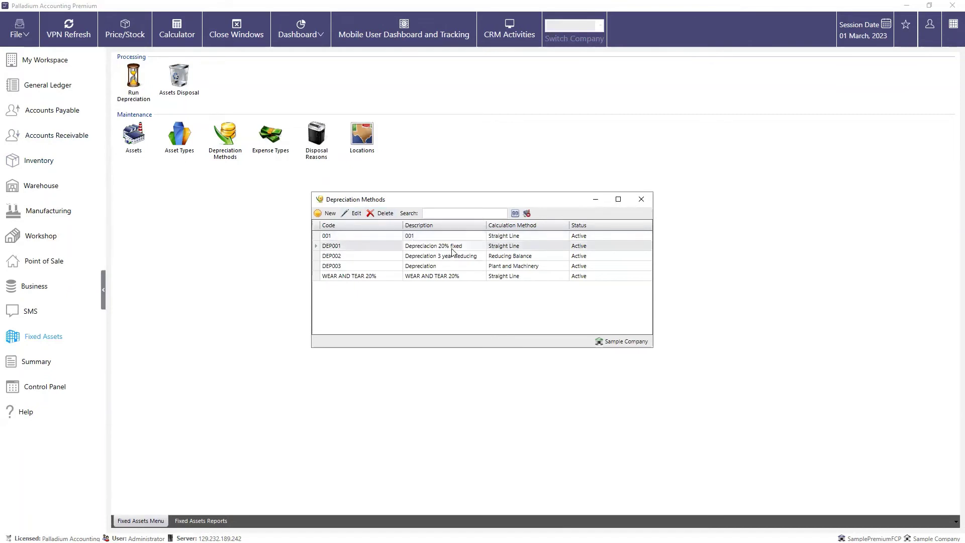
double_click(479, 247)
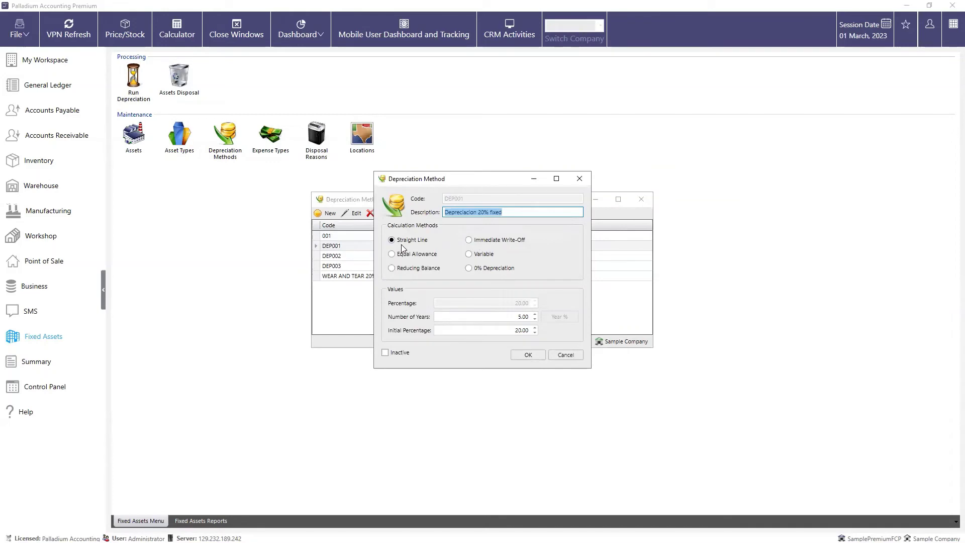
left_click_drag(495, 316, 596, 317)
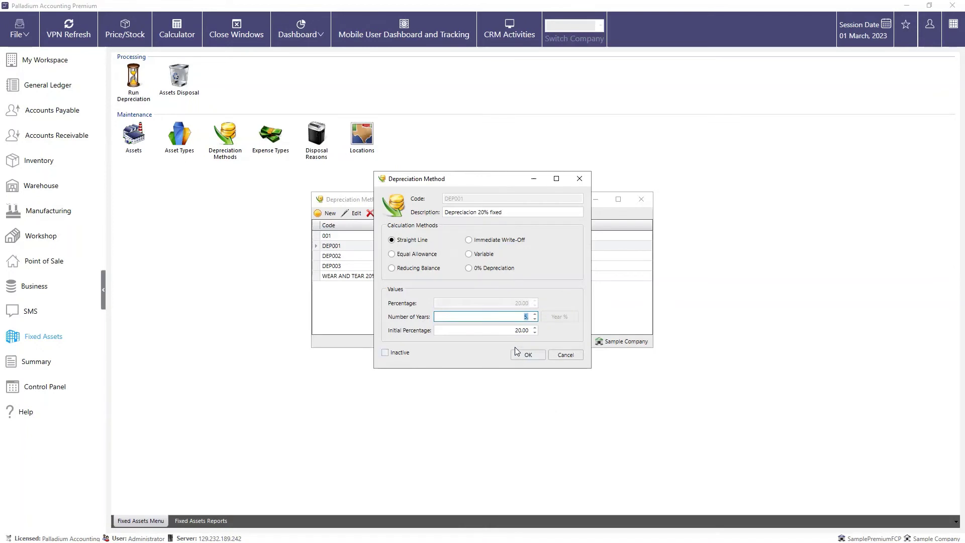
left_click(506, 332)
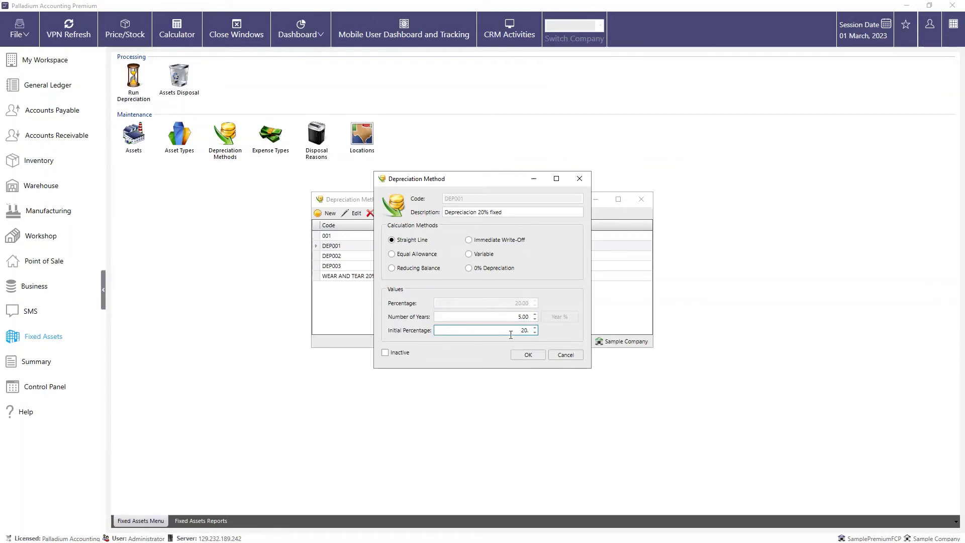
left_click_drag(514, 331, 538, 331)
left_click_drag(499, 316, 554, 323)
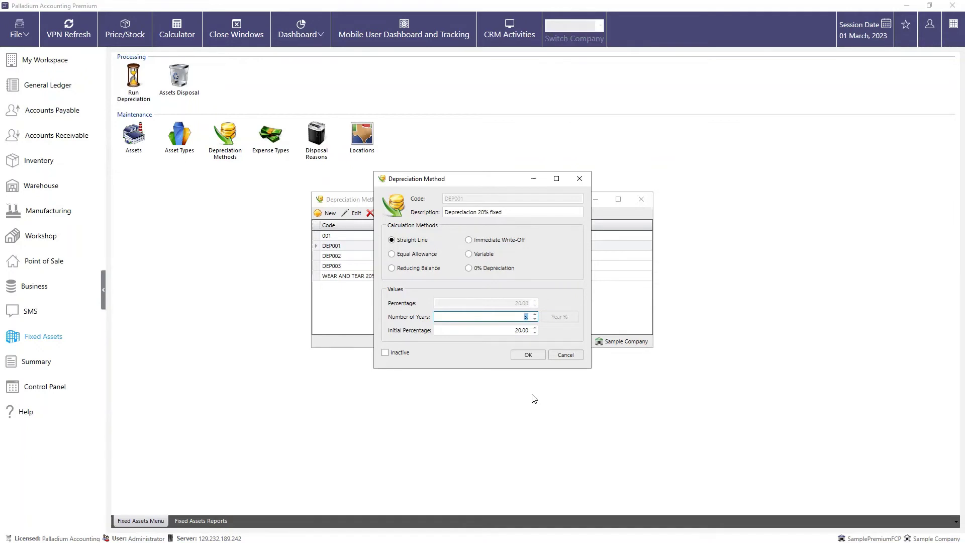
left_click(528, 354)
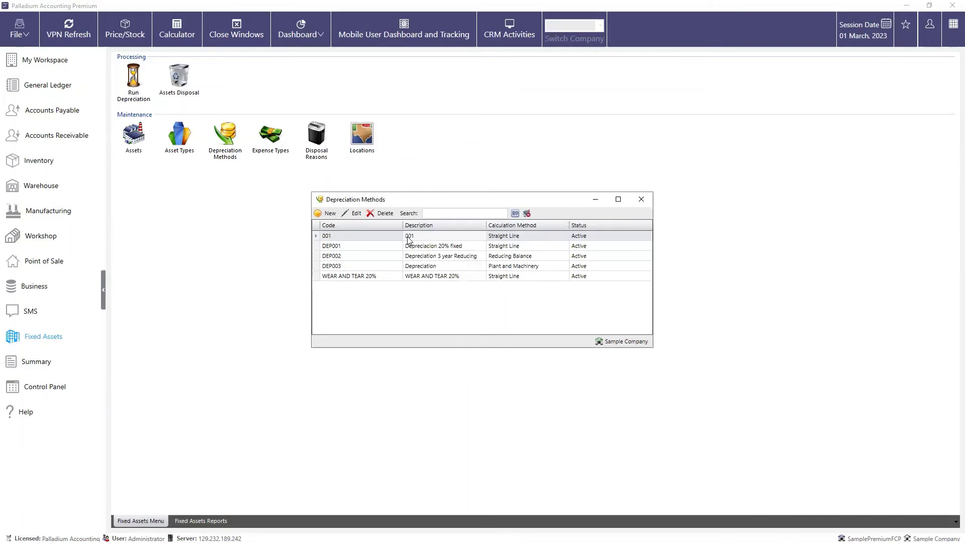
Examine the years and initial percentage of the WEAR AND TEAR 20% depreciation method, and look over the asset types list.
double_click(413, 278)
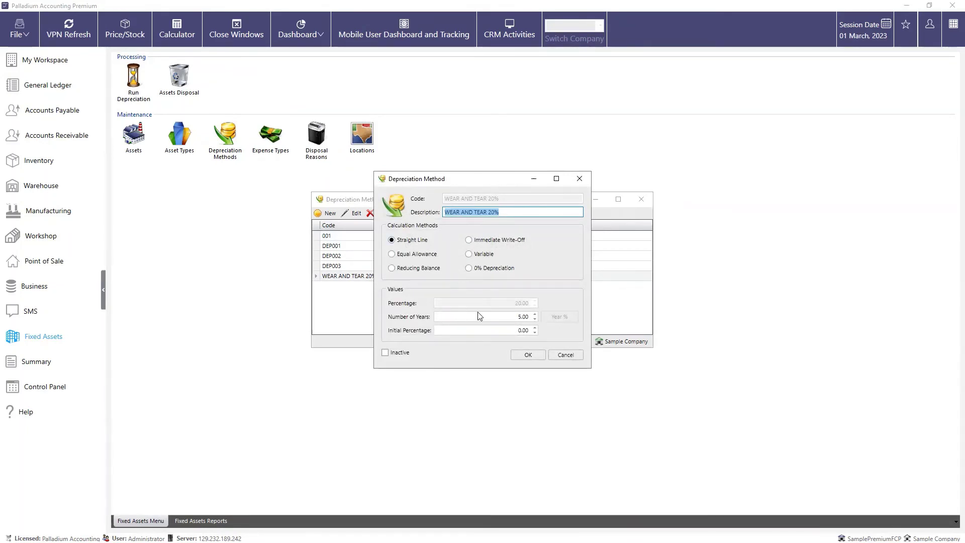
left_click(525, 316)
type("5")
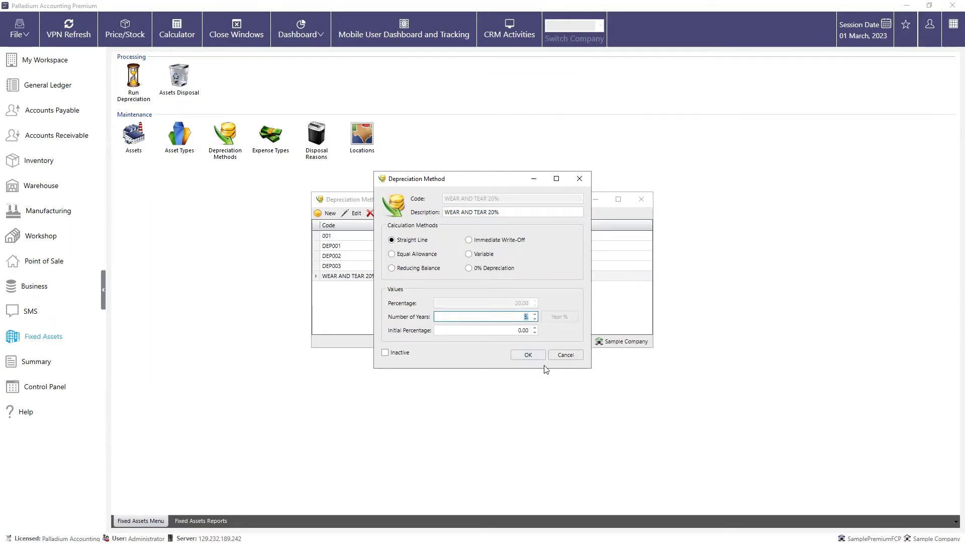
left_click(485, 329)
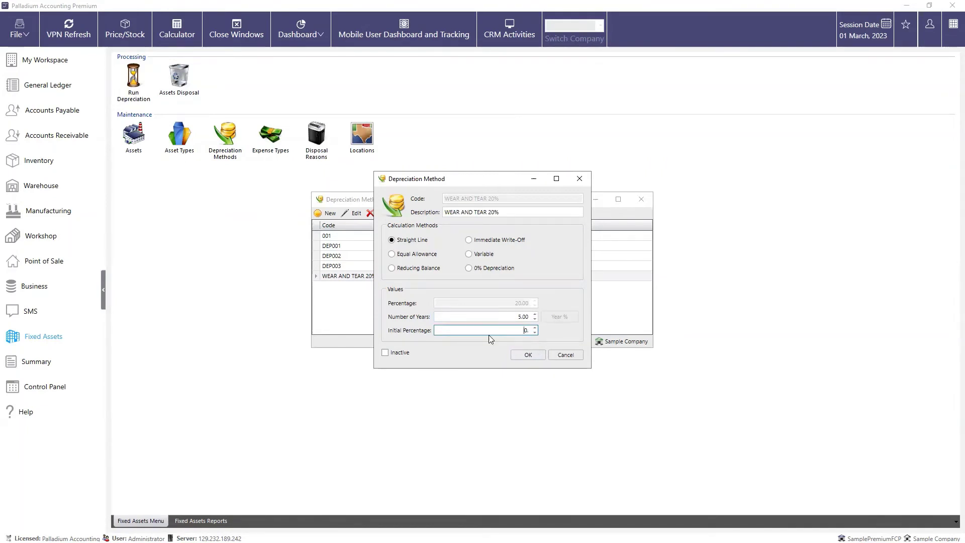
left_click(527, 354)
left_click(641, 199)
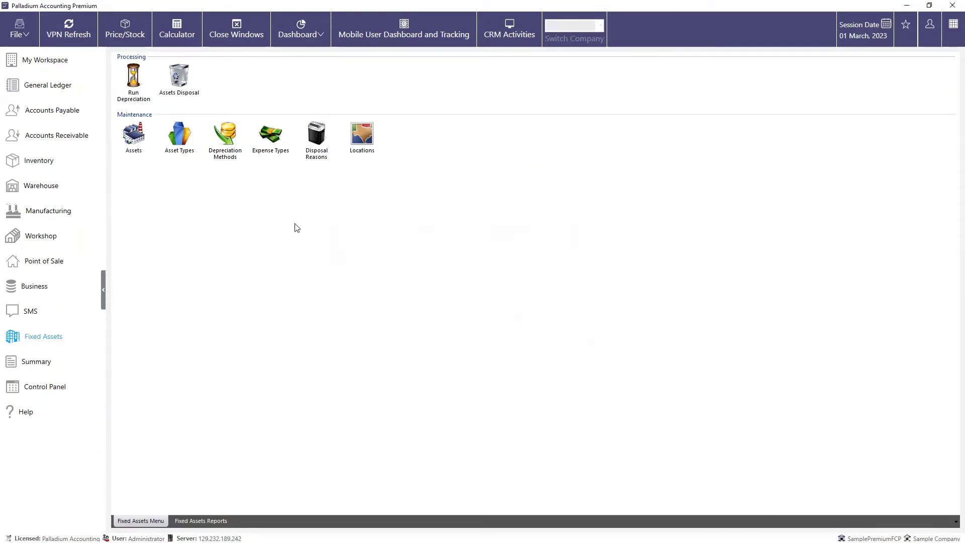
left_click(179, 140)
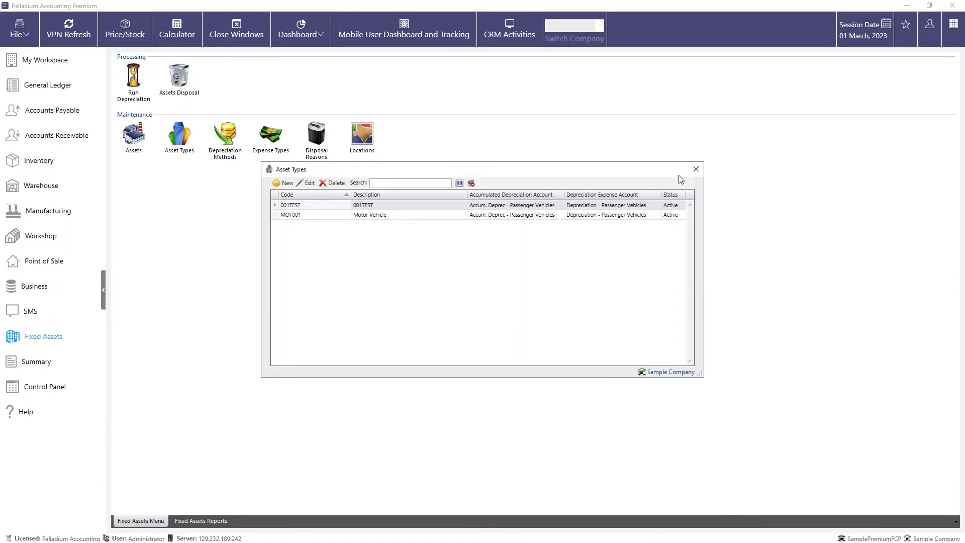
left_click(696, 169)
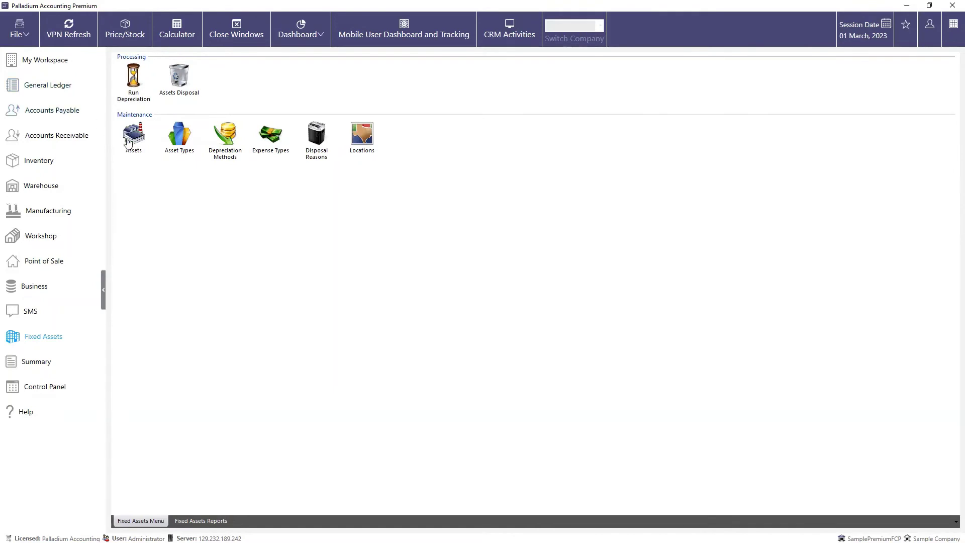
Start an Accounts Payable purchase invoice for vendor TST020, Lexington Masonry.
left_click(64, 115)
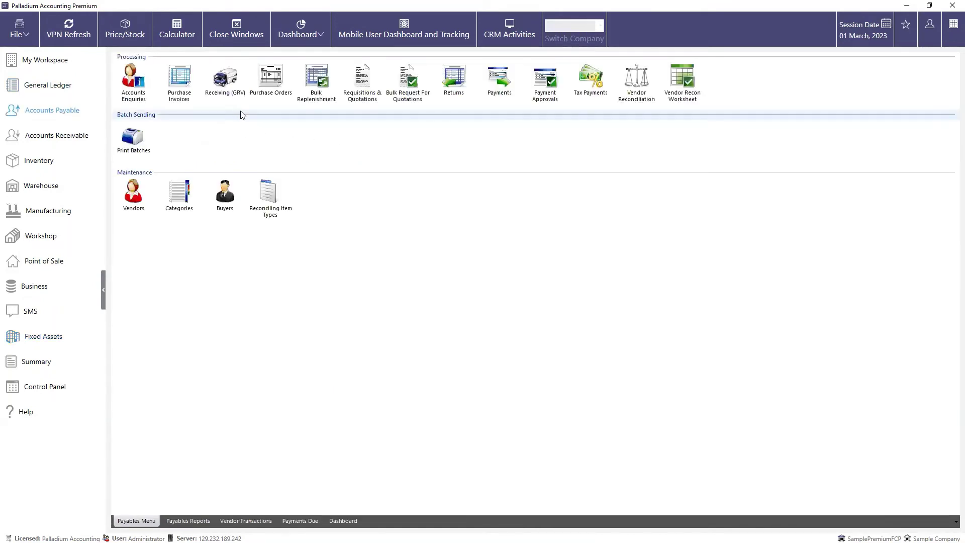
left_click(176, 82)
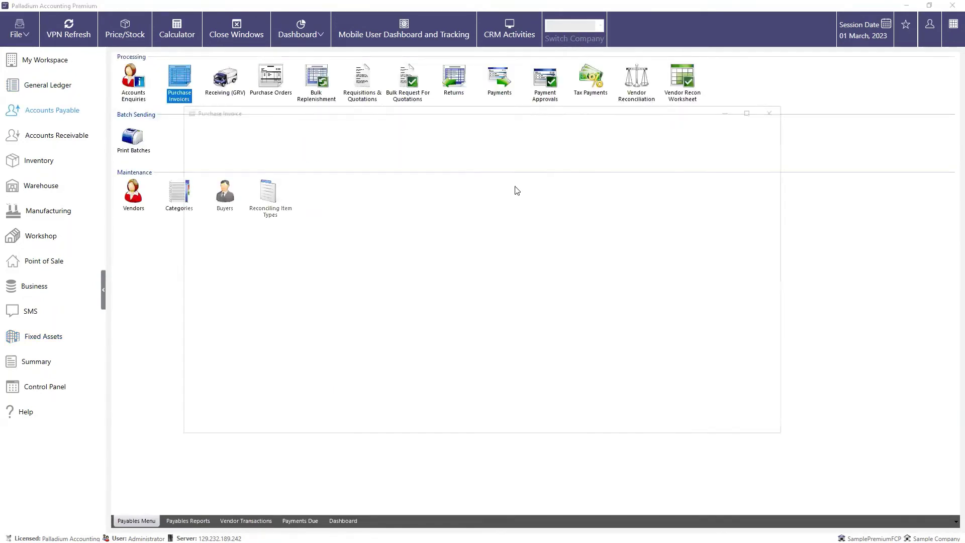
left_click(306, 180)
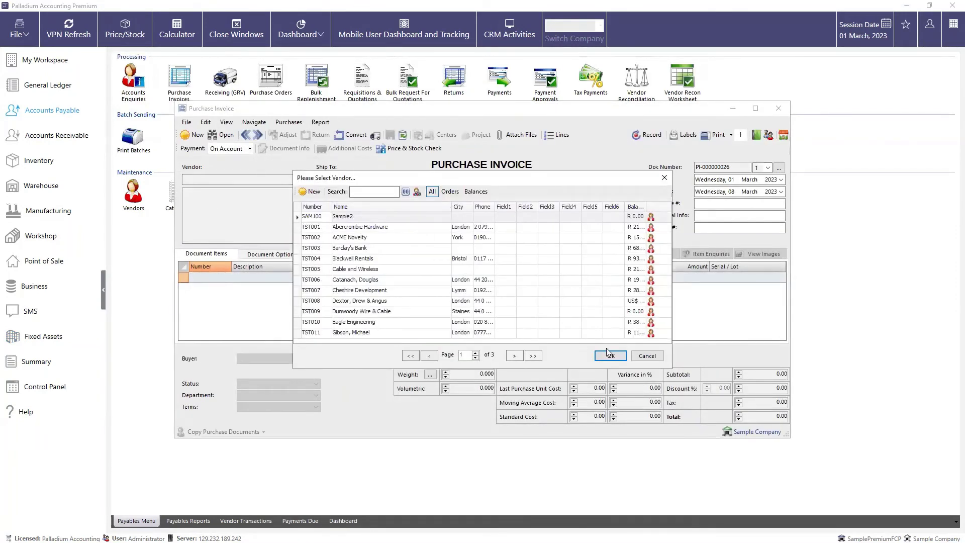
left_click(513, 355)
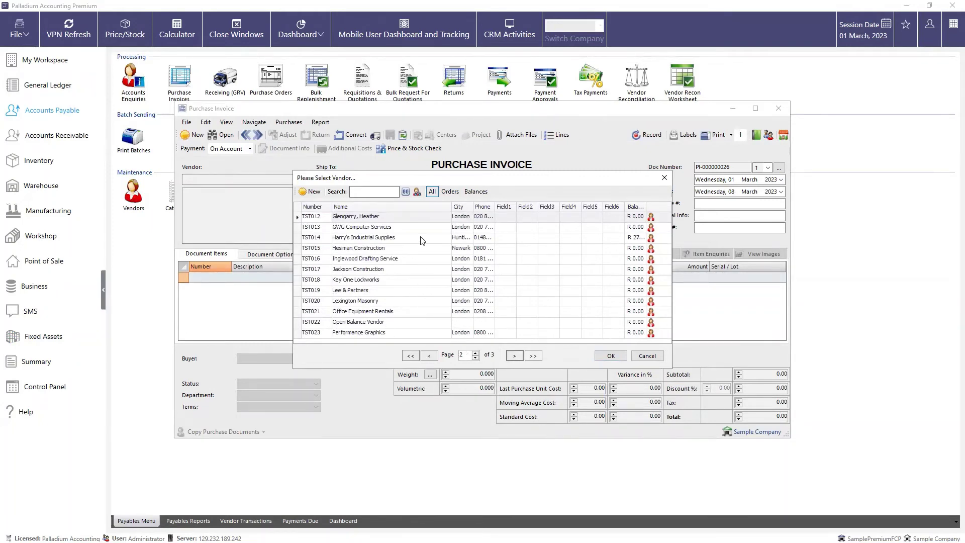
double_click(383, 300)
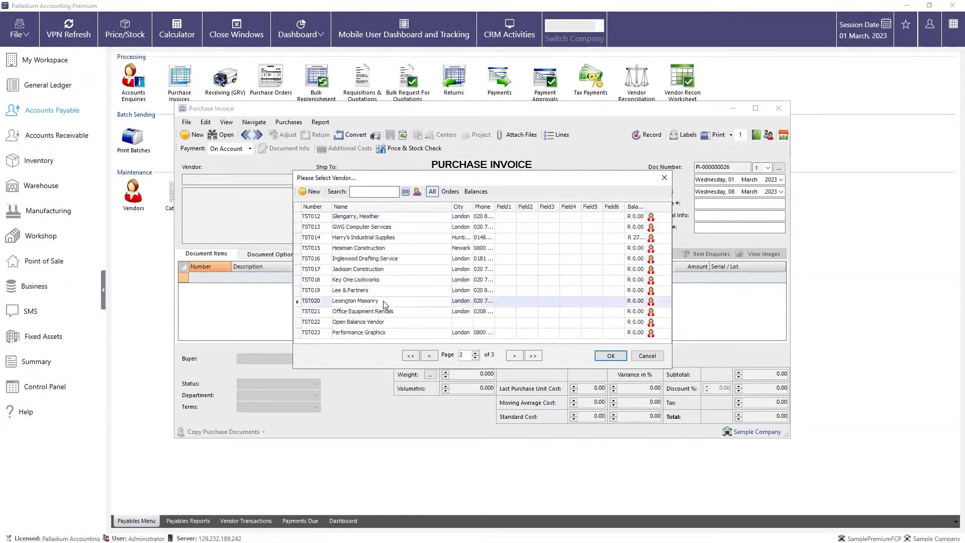
Search the items for "pass" and add item 1795-0000, Passenger Vehicles @ Cost, to the purchase invoice.
left_click(226, 278)
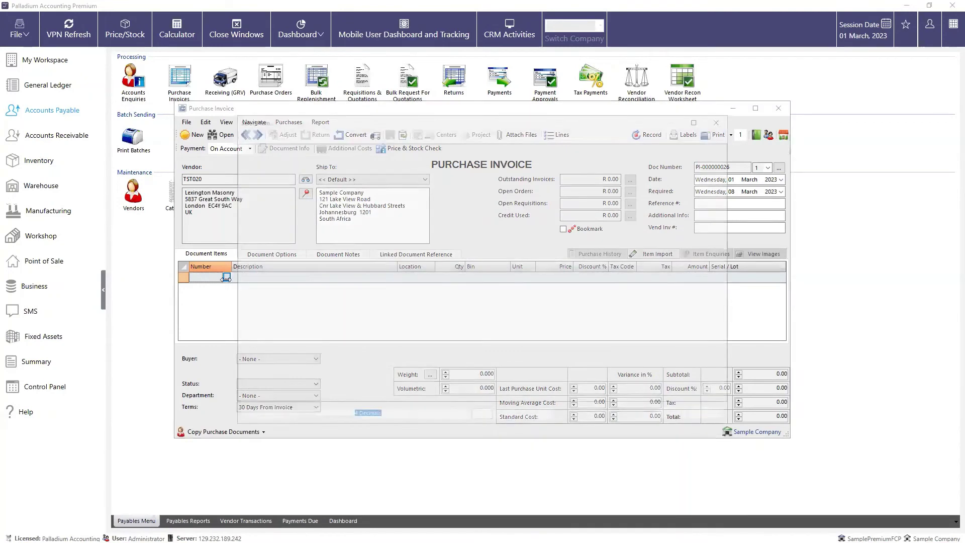
type("ss")
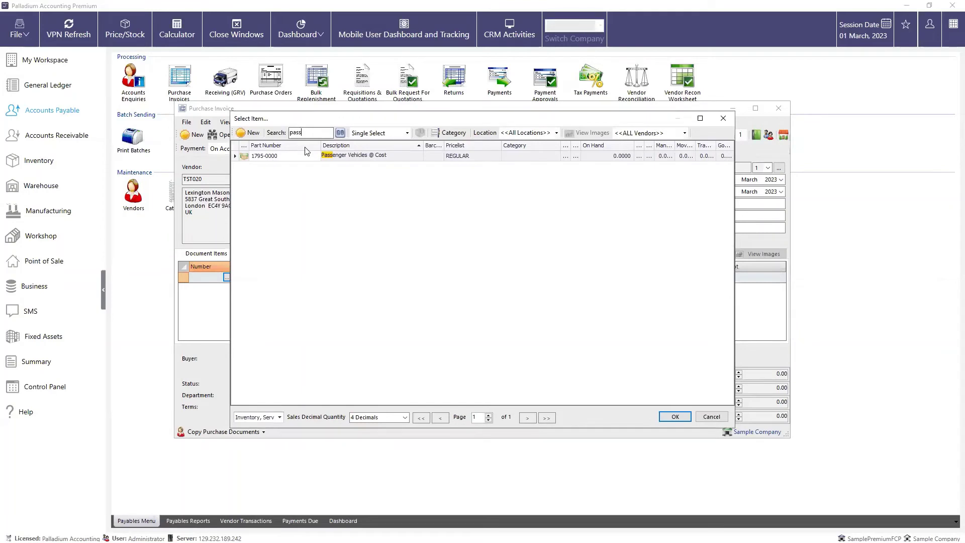
left_click(375, 159)
double_click(374, 159)
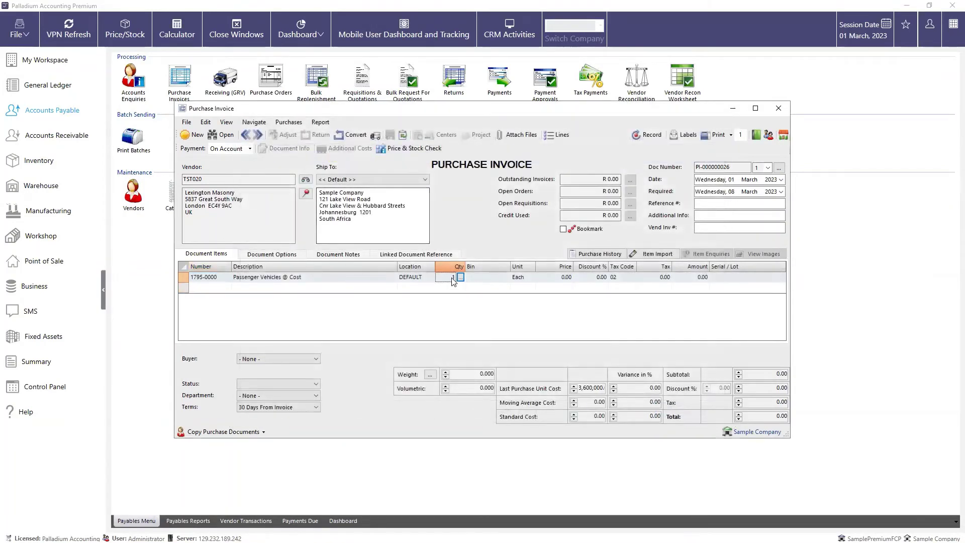
Set the price of the Passenger Vehicles @ Cost line on the purchase invoice to 100,000.00.
left_click(546, 277)
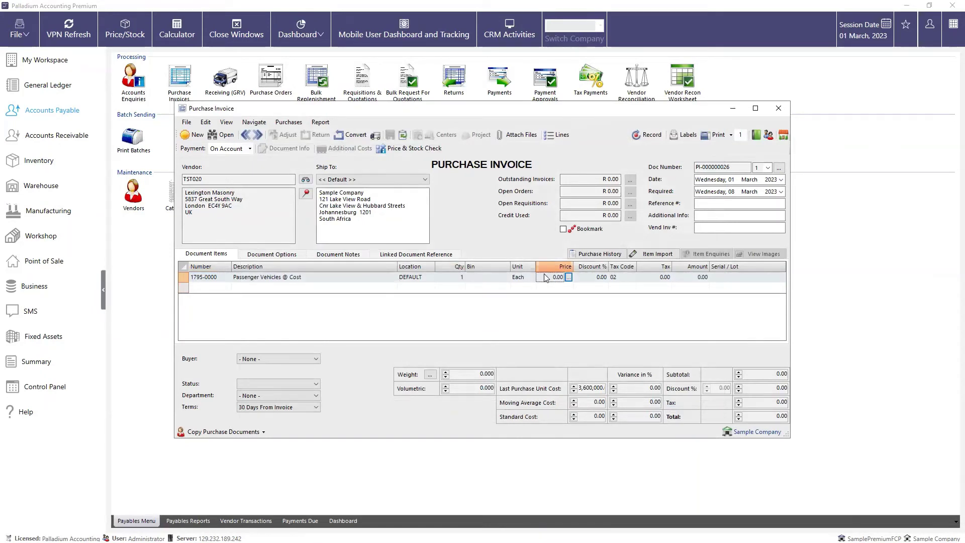
type("100,00")
left_click(698, 305)
Copy document number PI-000000026 into the vendor invoice number and record the purchase invoice.
left_click(733, 163)
key("ctrl+c")
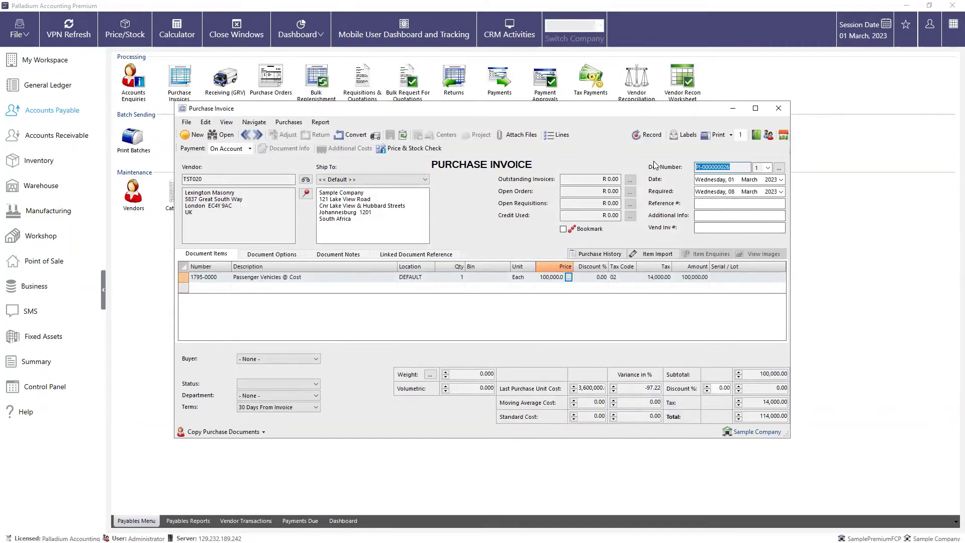
left_click(711, 229)
key("ctrl+v")
left_click(648, 135)
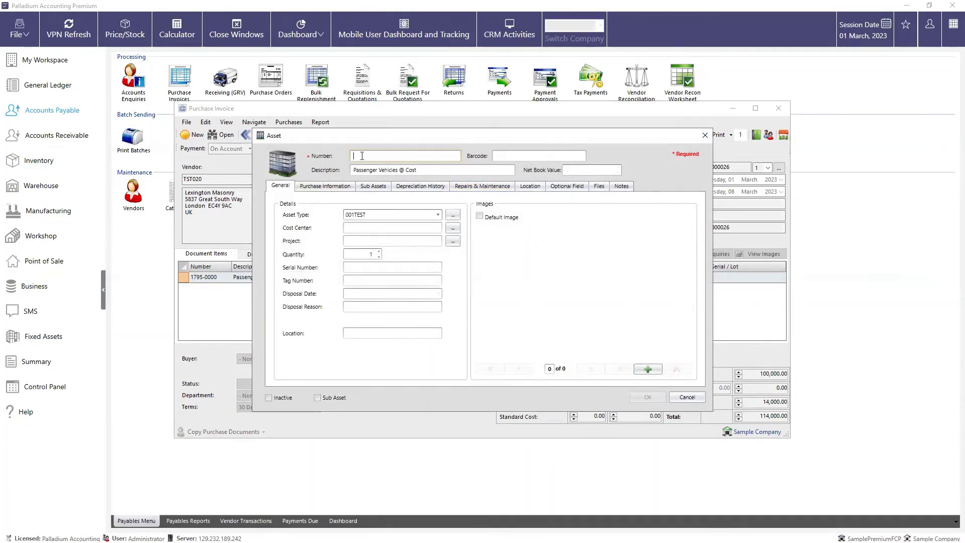
Identify the purchased asset as DEL005, Old Delivery Van, with asset type Motor Vehicle and tag number 45678.
type("DEL005")
left_click_drag(426, 171, 312, 172)
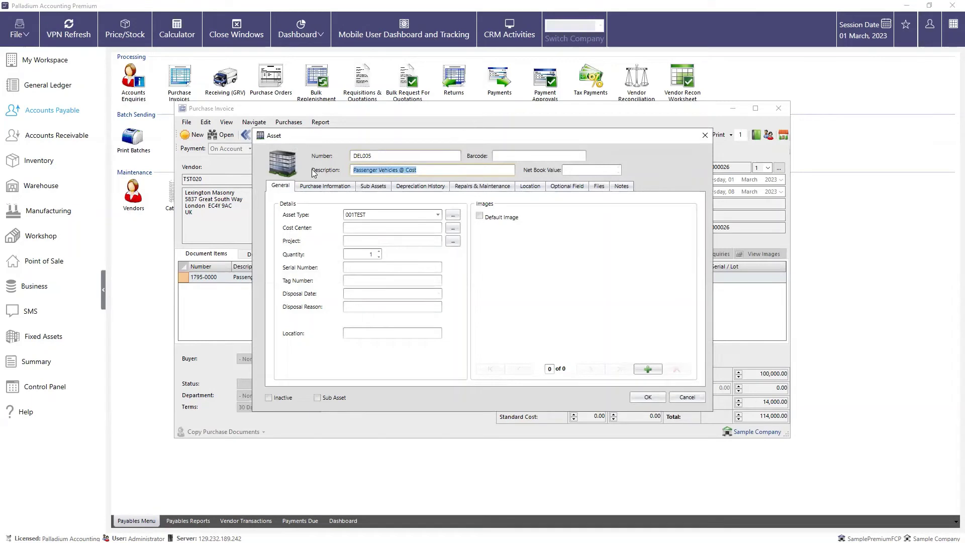
type("Old Delivery Van")
left_click(438, 215)
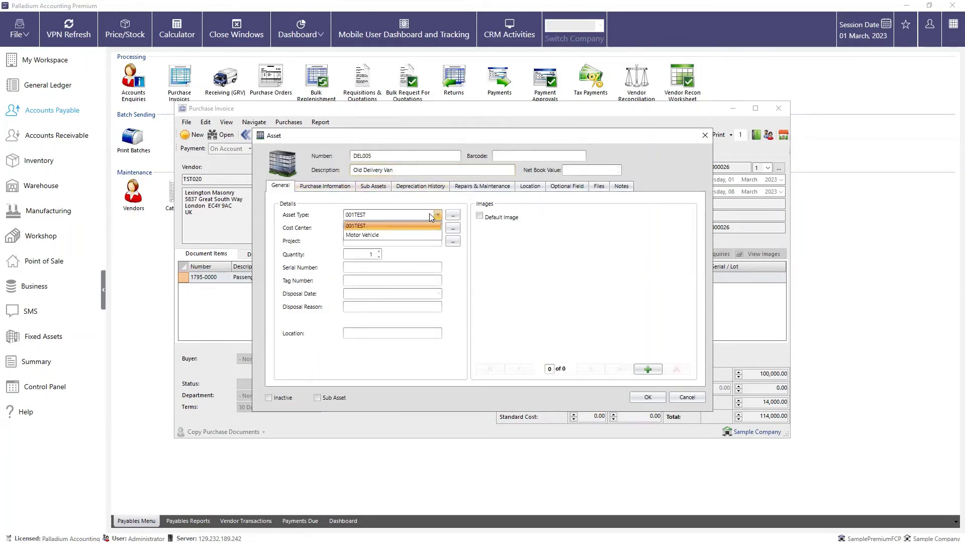
left_click(411, 234)
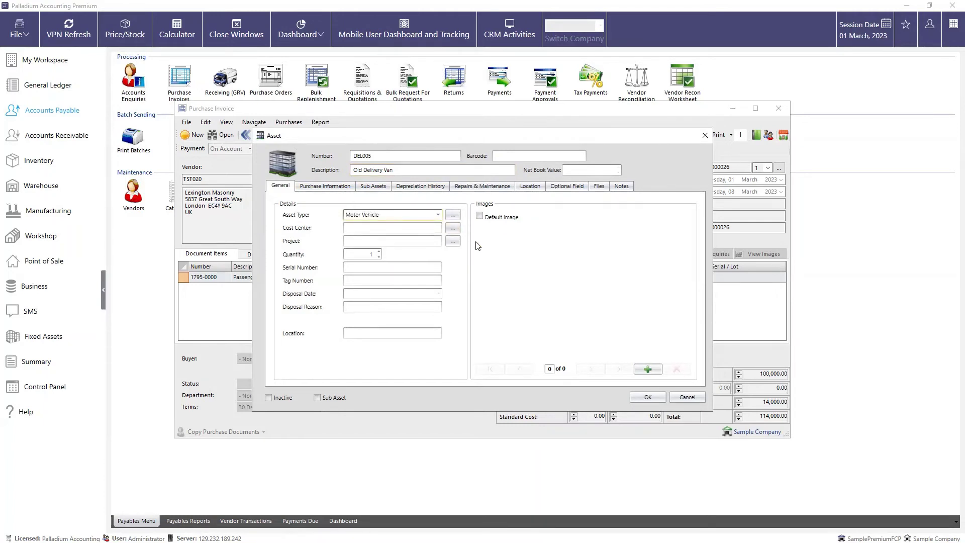
left_click(380, 253)
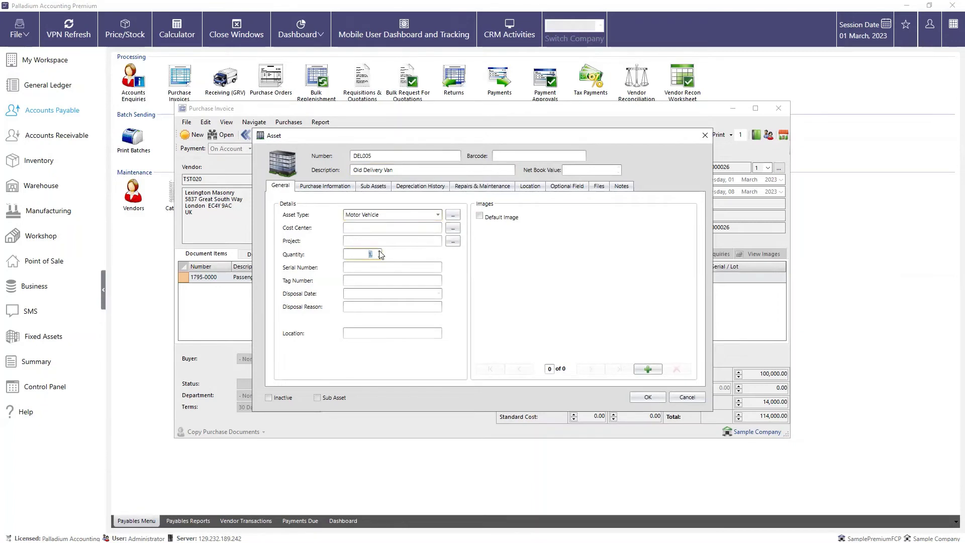
left_click(359, 280)
type("45678")
Check the asset's purchase information and depreciation methods, and save it with the invoice without allocating a project.
left_click(343, 186)
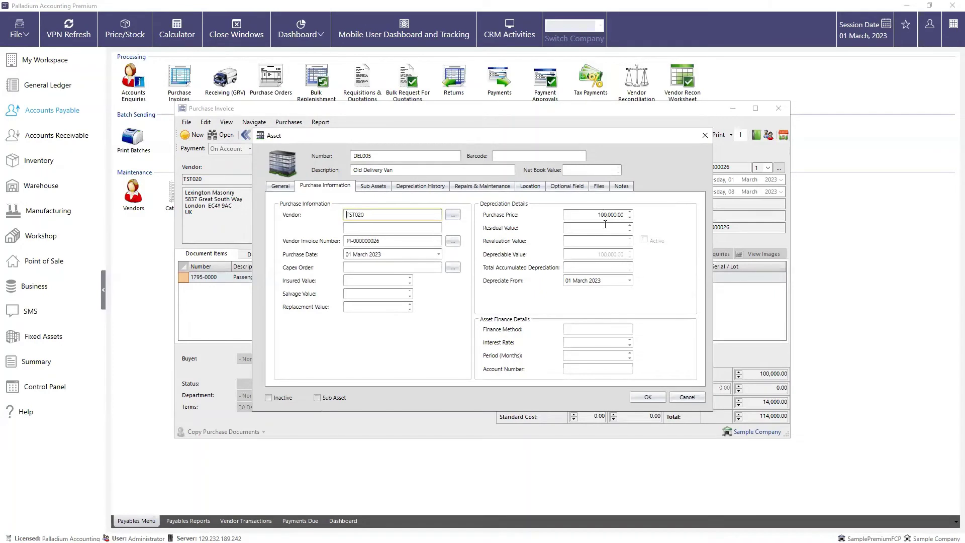
left_click(412, 188)
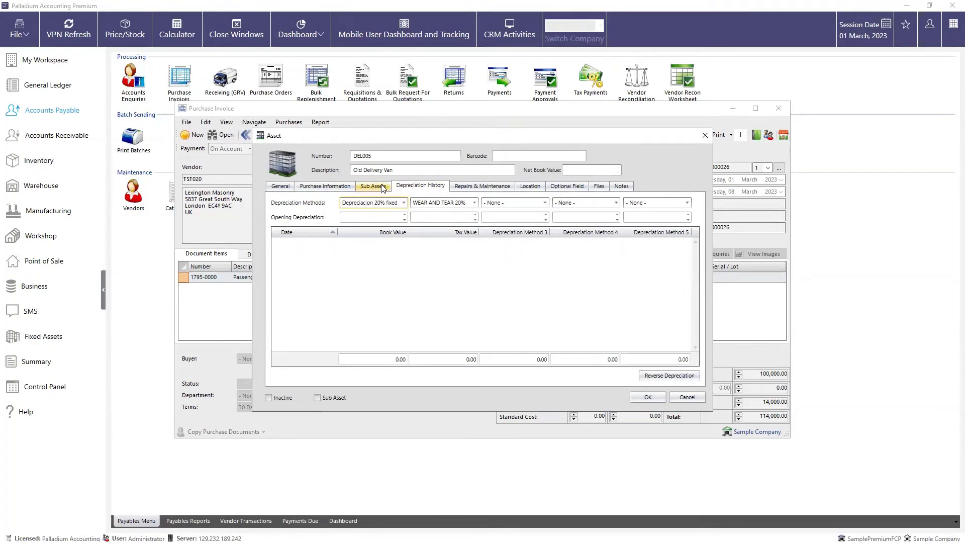
left_click(347, 187)
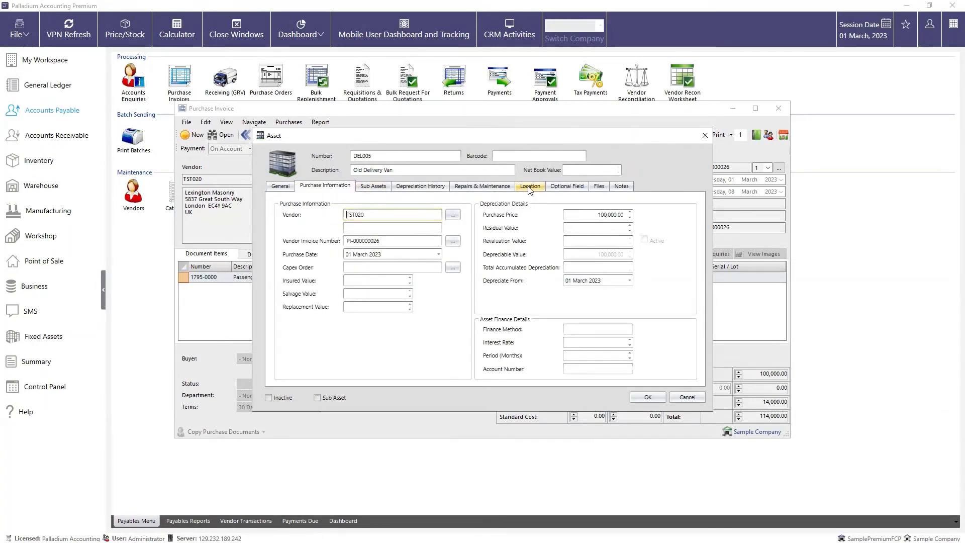
left_click(648, 397)
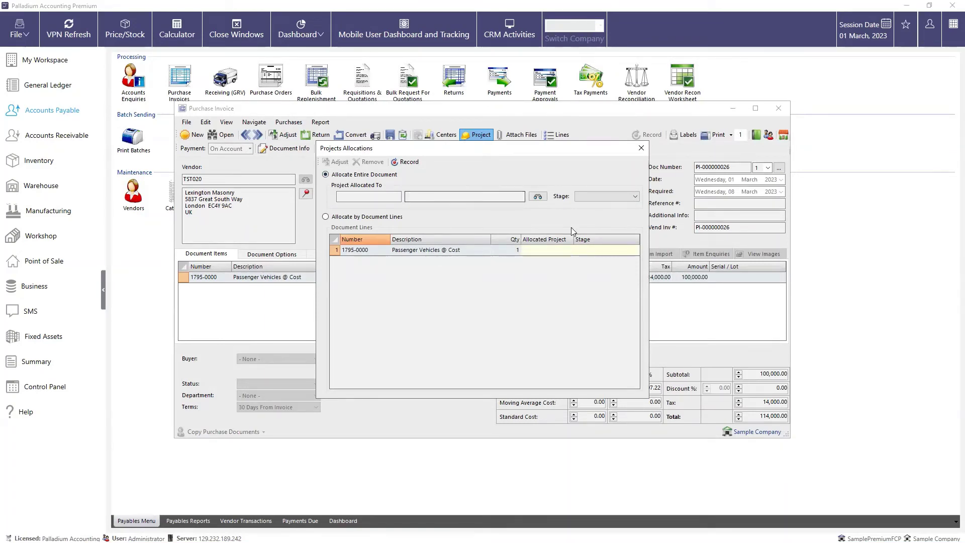
left_click(641, 149)
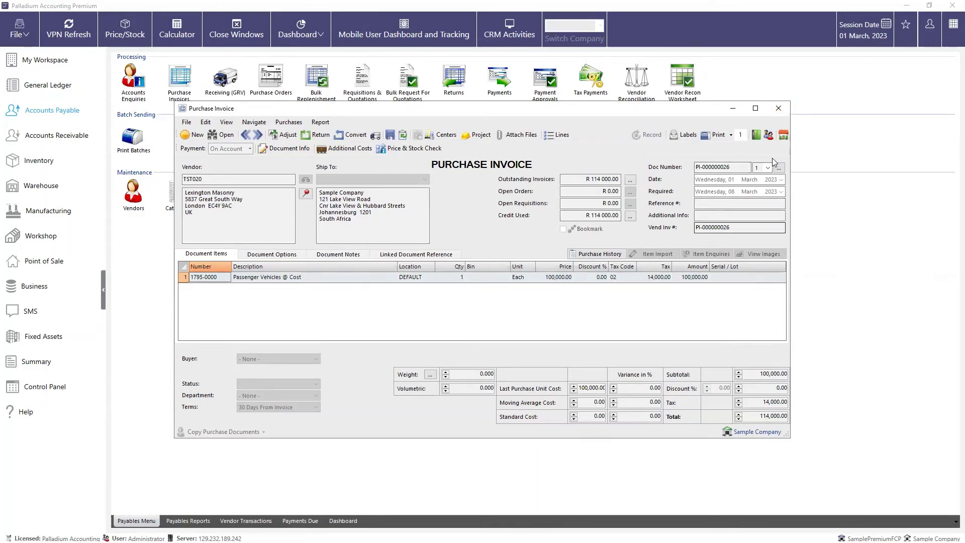
left_click(778, 108)
Run the fixed assets Asset Listing report for DEL005, Old Delivery Van, only, and look it over.
left_click(41, 337)
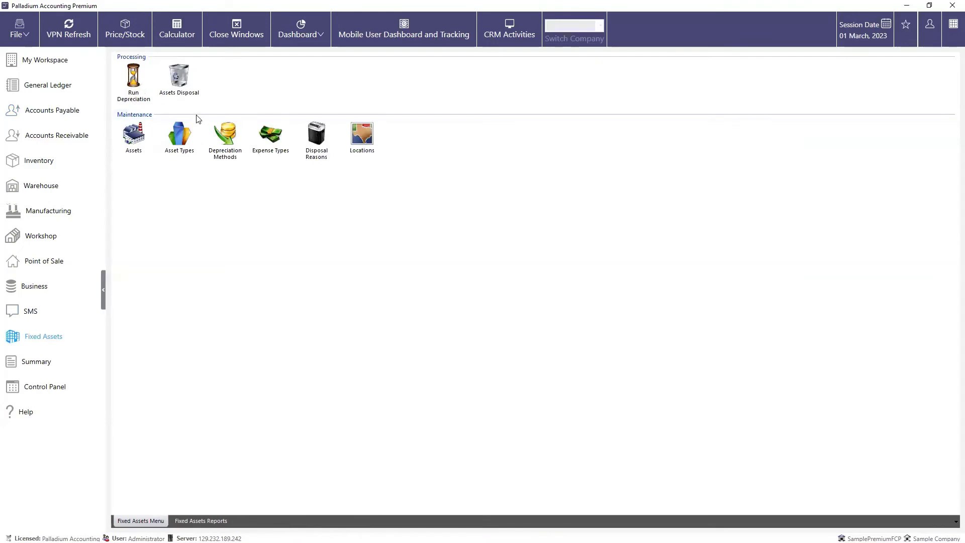
left_click(201, 521)
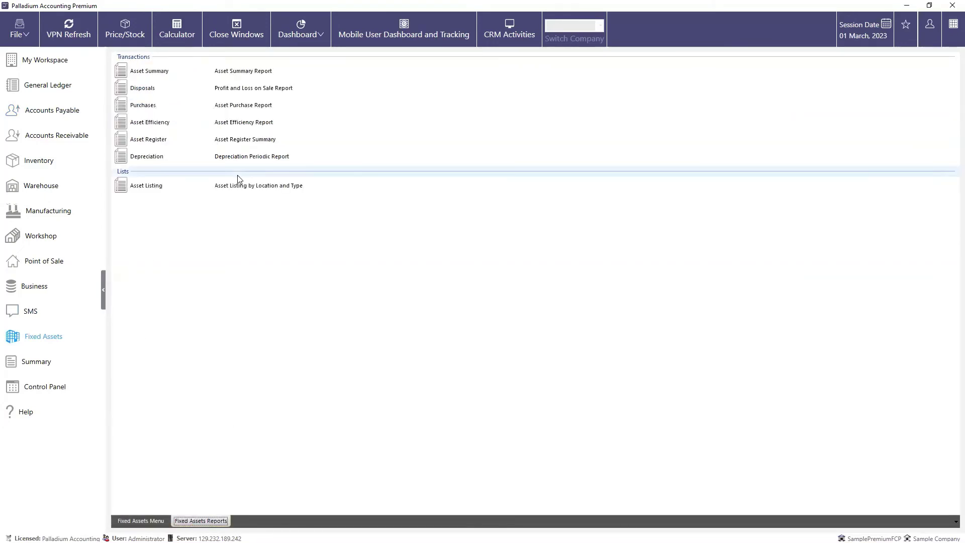
left_click(224, 190)
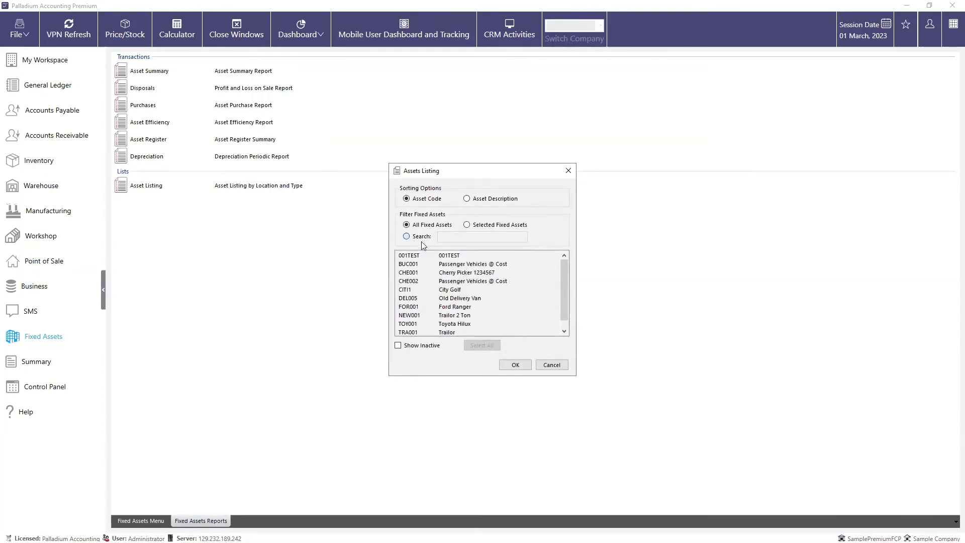
left_click(475, 224)
left_click(461, 299)
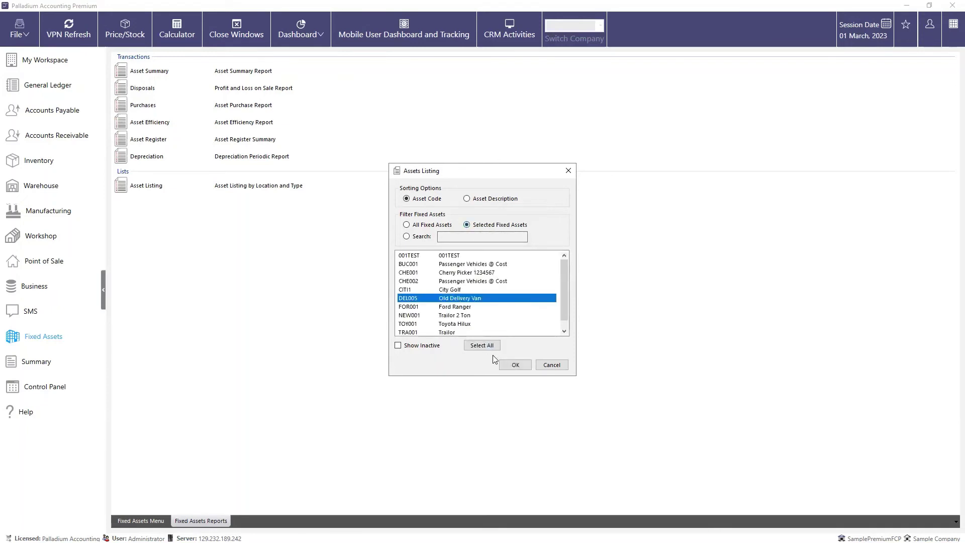
left_click(515, 364)
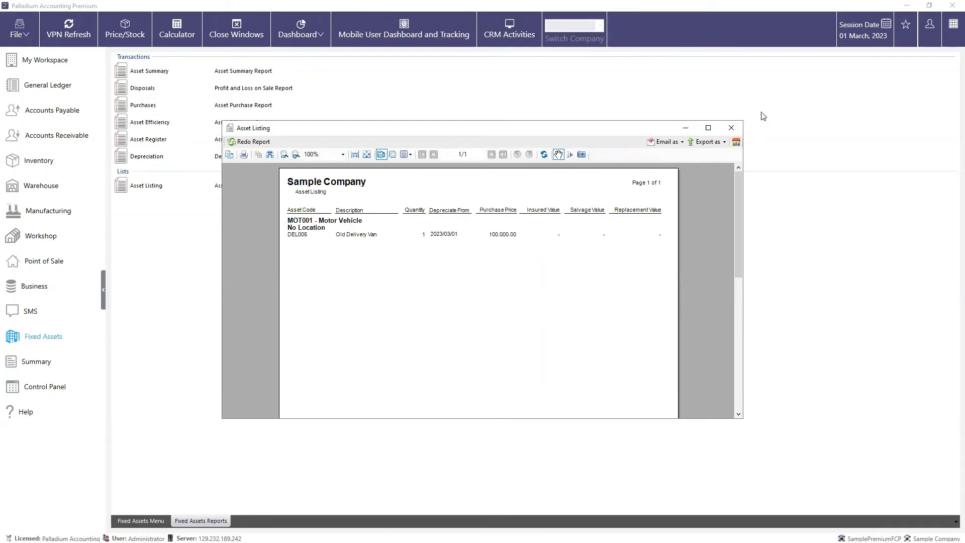
left_click(731, 127)
Calculate fixed asset depreciation with the depreciation date 30 November 2023.
left_click(158, 521)
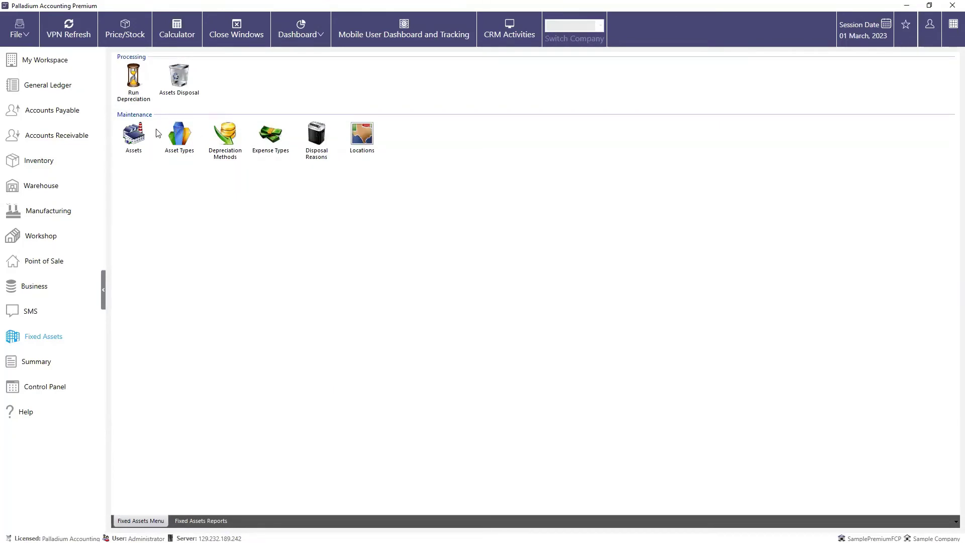
left_click(133, 80)
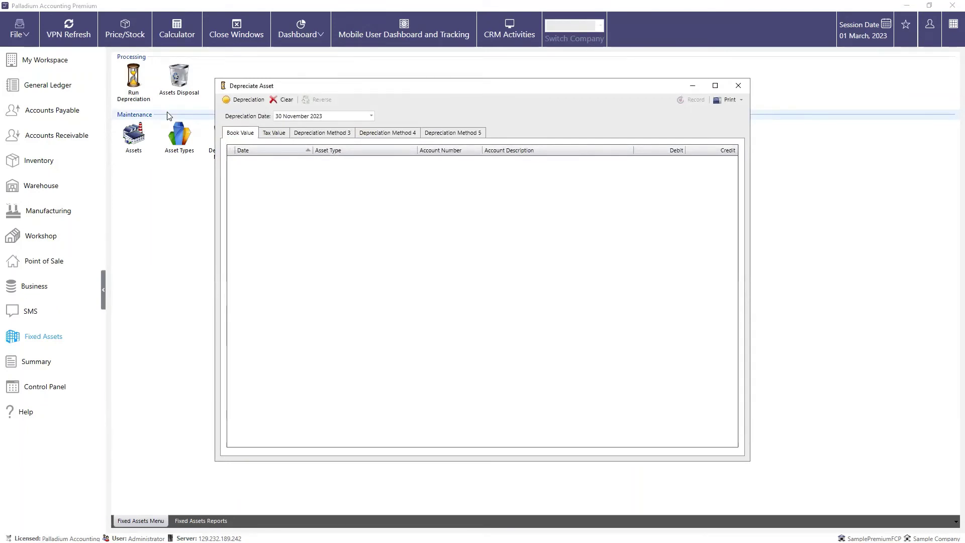
left_click(332, 116)
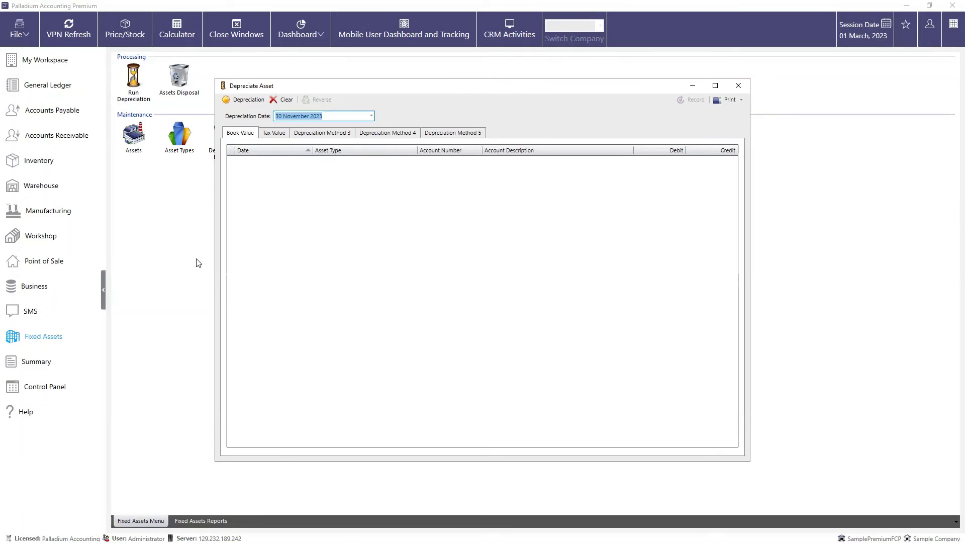
left_click(242, 104)
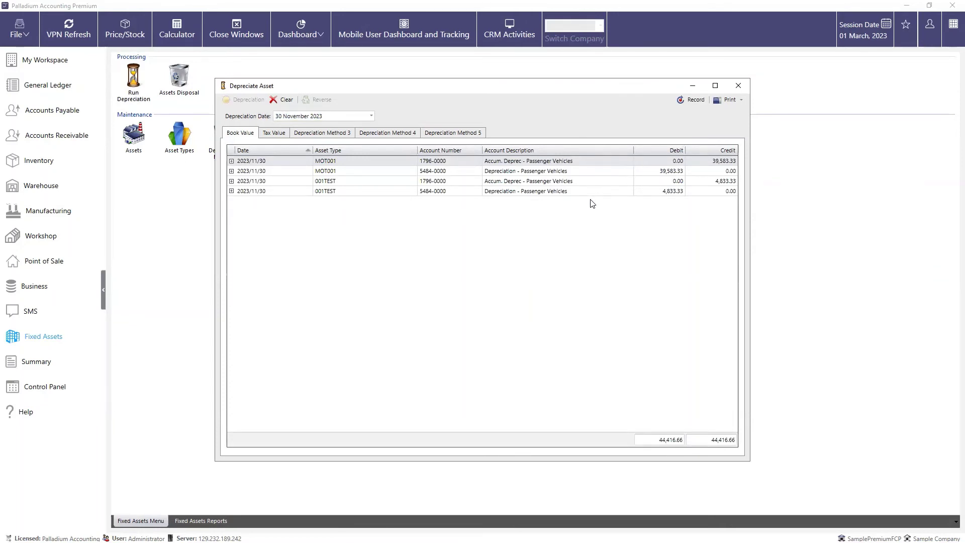
Examine the book value depreciation per asset behind the MOT001 accumulated depreciation line and both 001TEST lines.
left_click(231, 161)
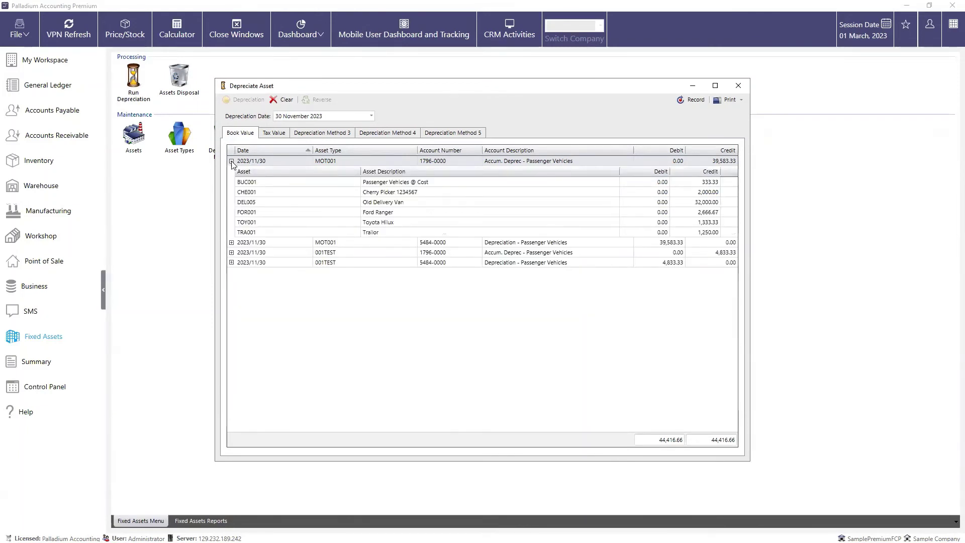
left_click(231, 161)
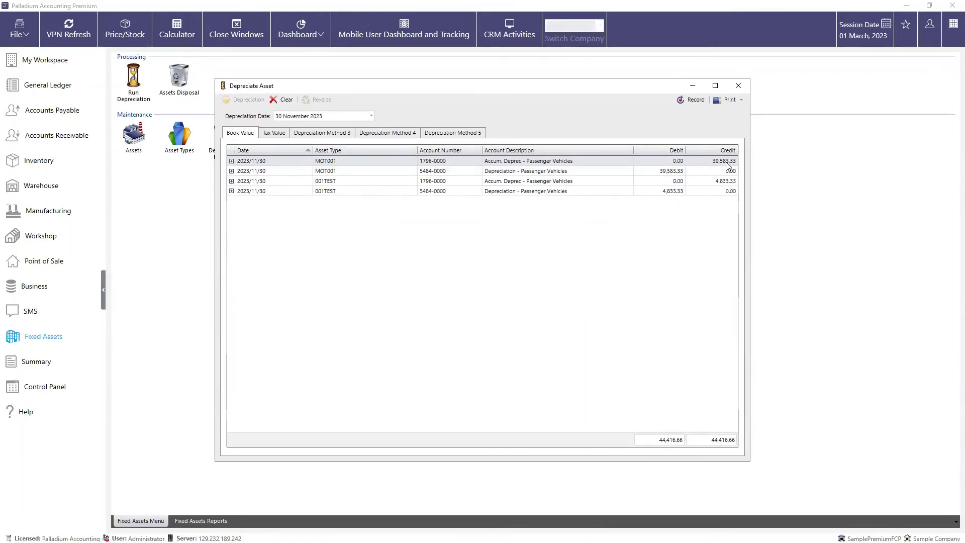
left_click(232, 161)
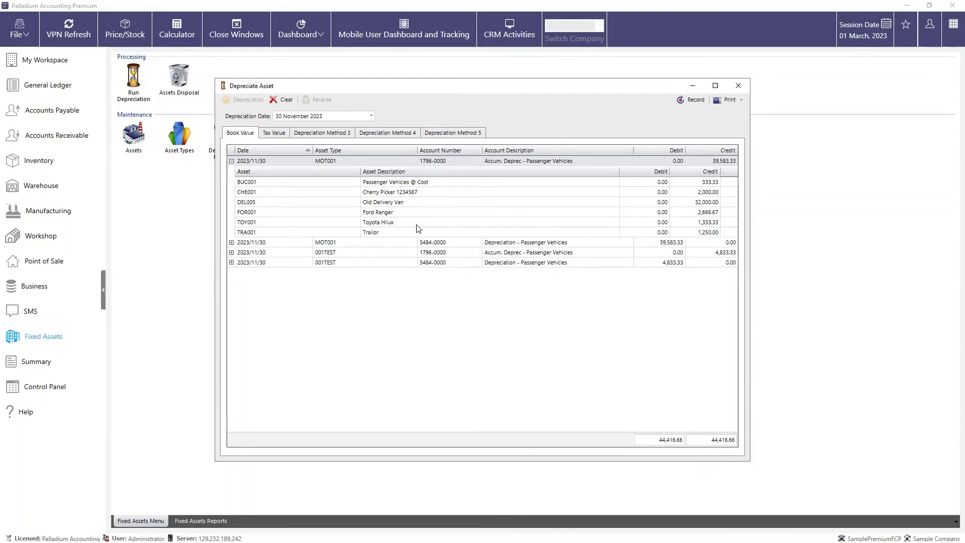
left_click(232, 160)
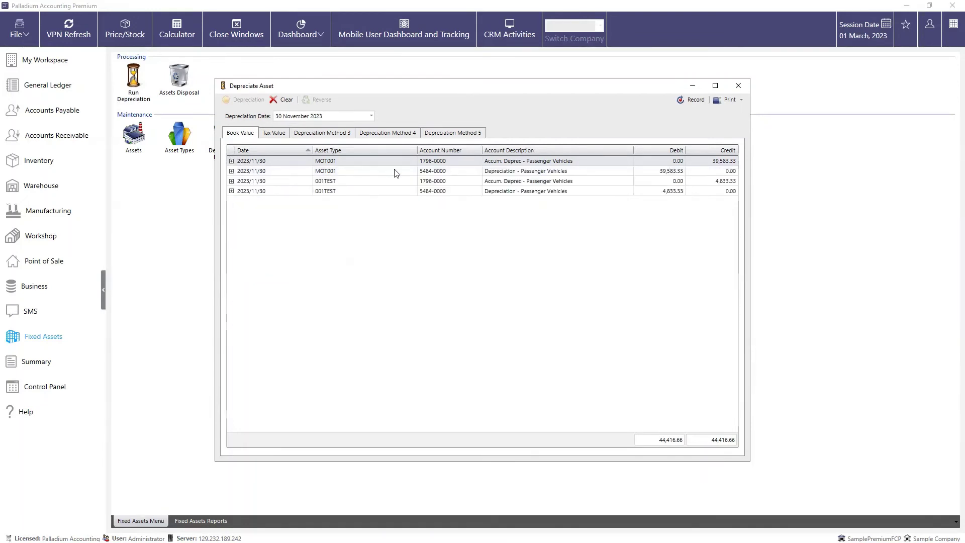
left_click(543, 172)
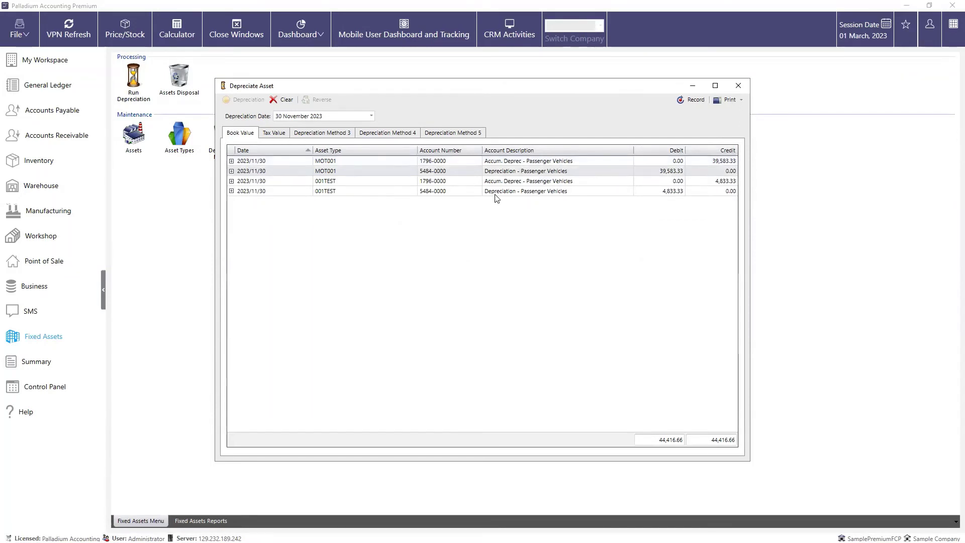
left_click(231, 182)
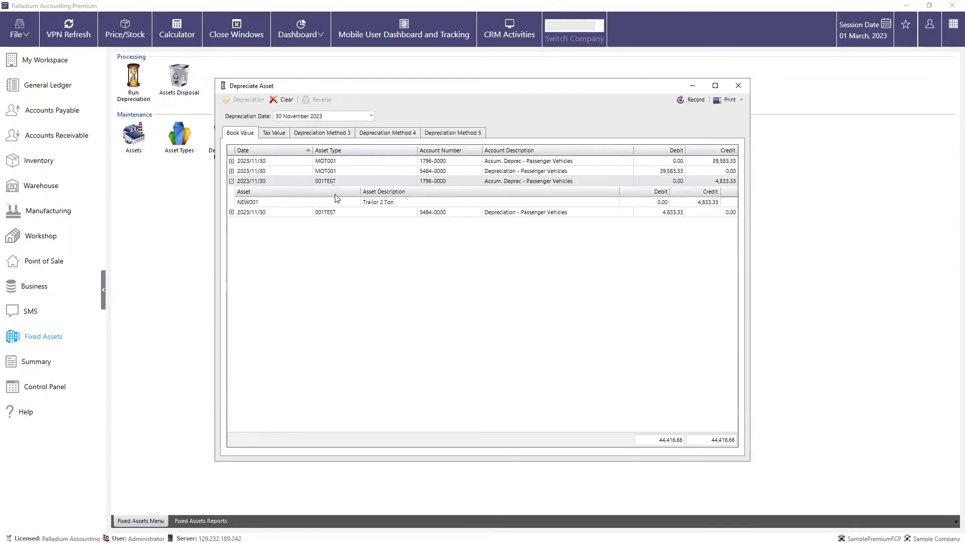
left_click(232, 212)
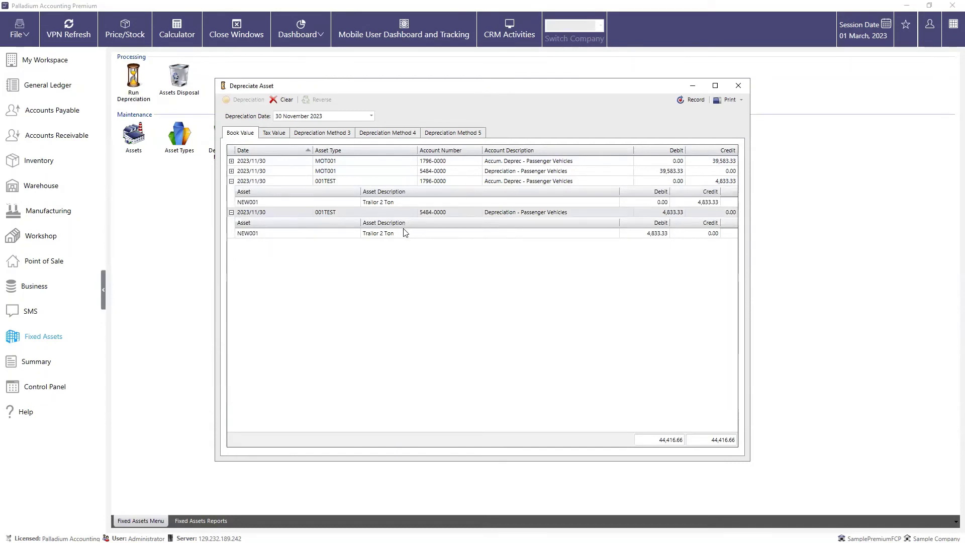
Examine the tax value depreciation per asset behind the 001TEST and MOT001 lines.
left_click(281, 134)
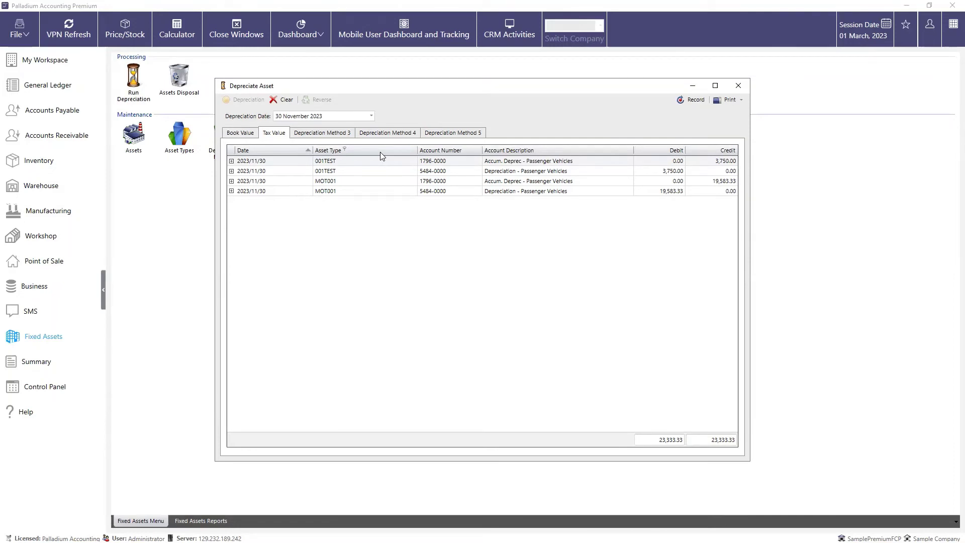
left_click(232, 161)
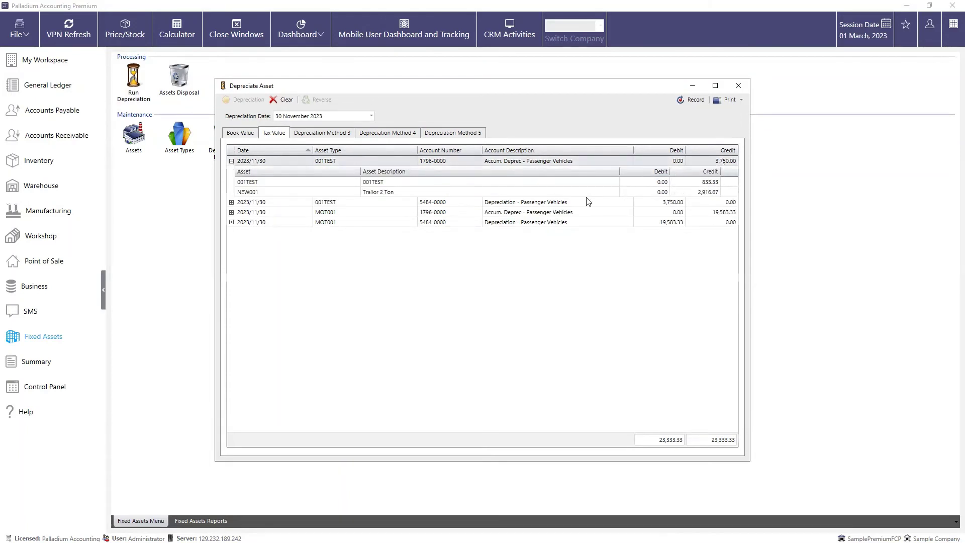
left_click(231, 202)
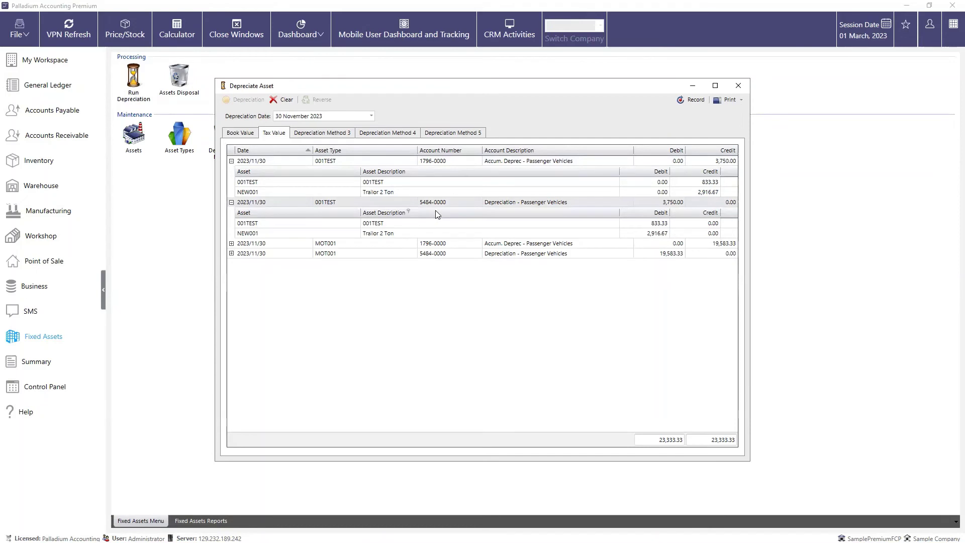
left_click(231, 244)
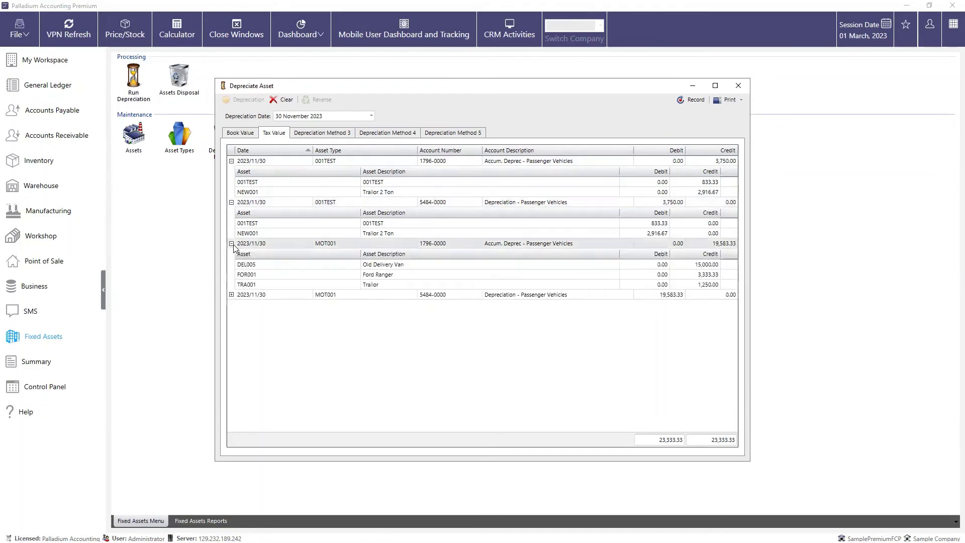
left_click(232, 295)
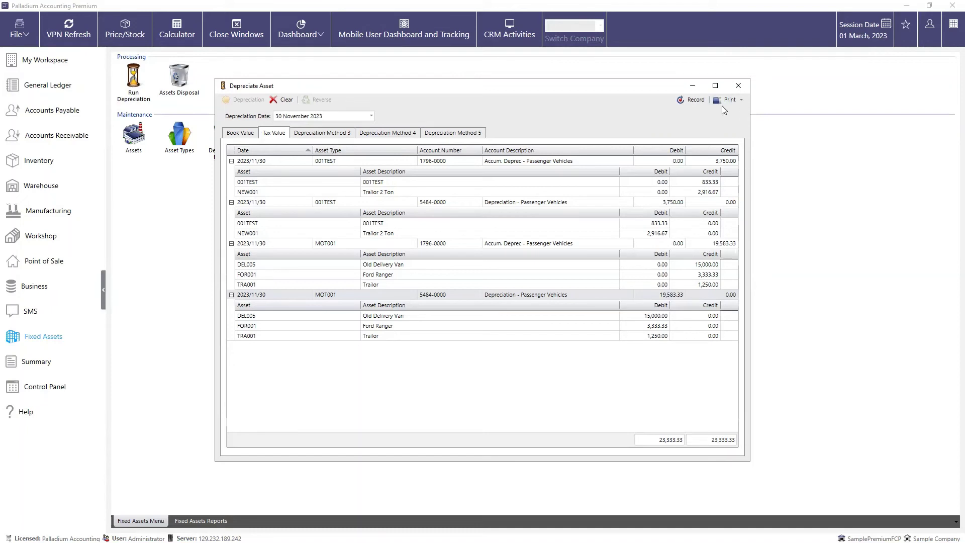
Record the 30 November 2023 asset depreciation, post its general ledger journal with all lines verified, and close the depreciation window.
left_click(693, 99)
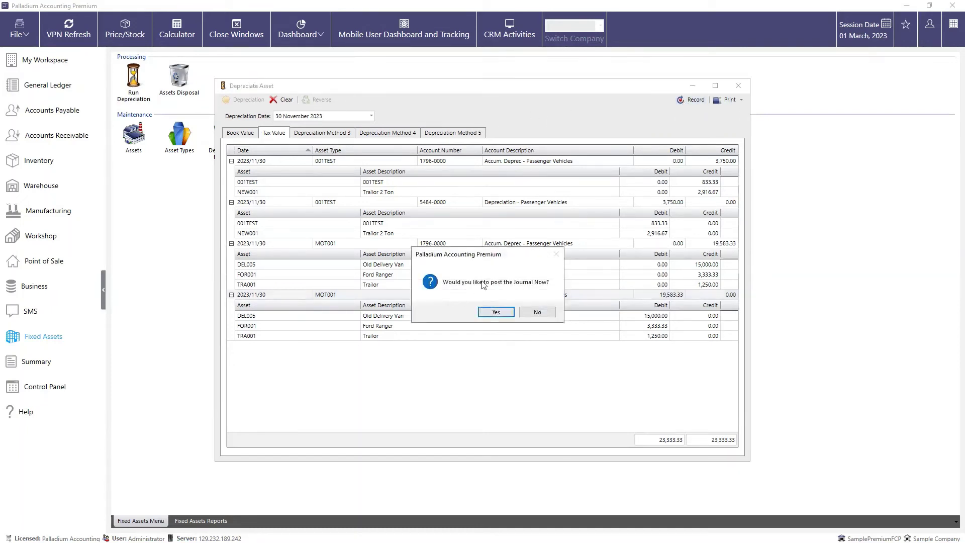
left_click(496, 312)
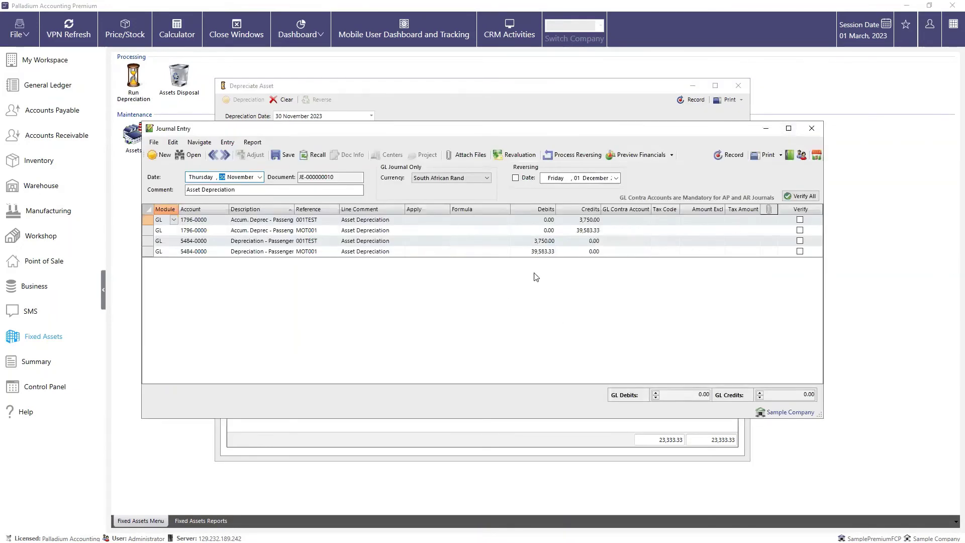
left_click(806, 197)
left_click(727, 156)
left_click(519, 318)
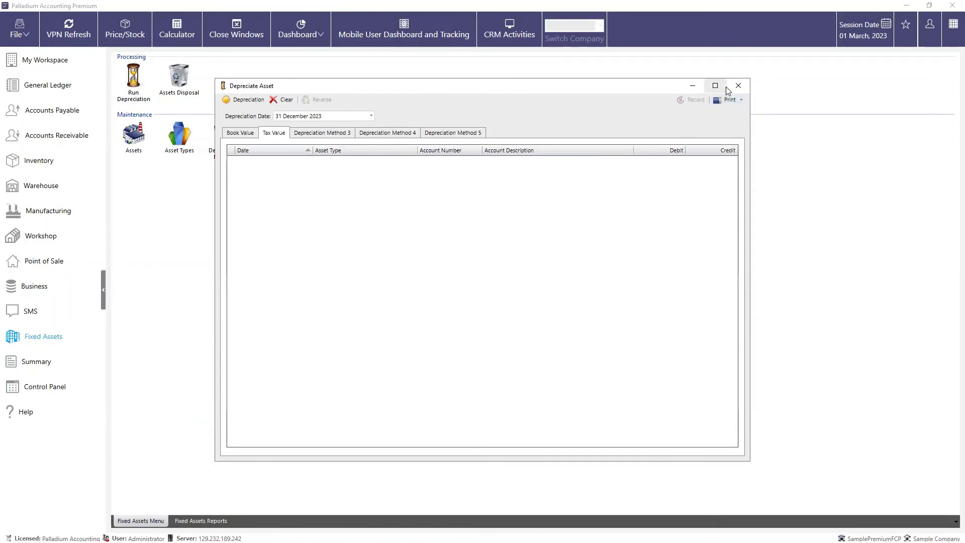
left_click(738, 85)
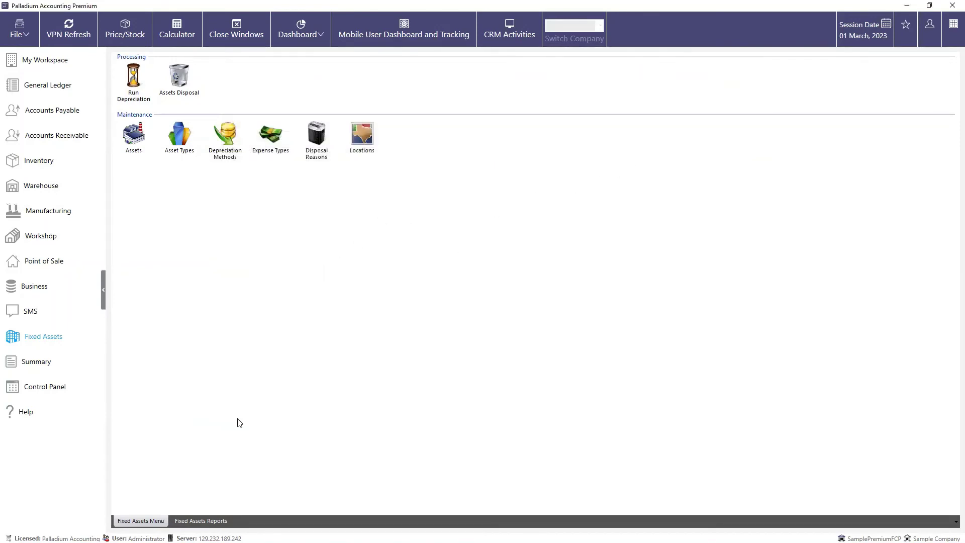
Open the fixed assets Asset Register report options and set the start date to 27 December 2021.
left_click(201, 520)
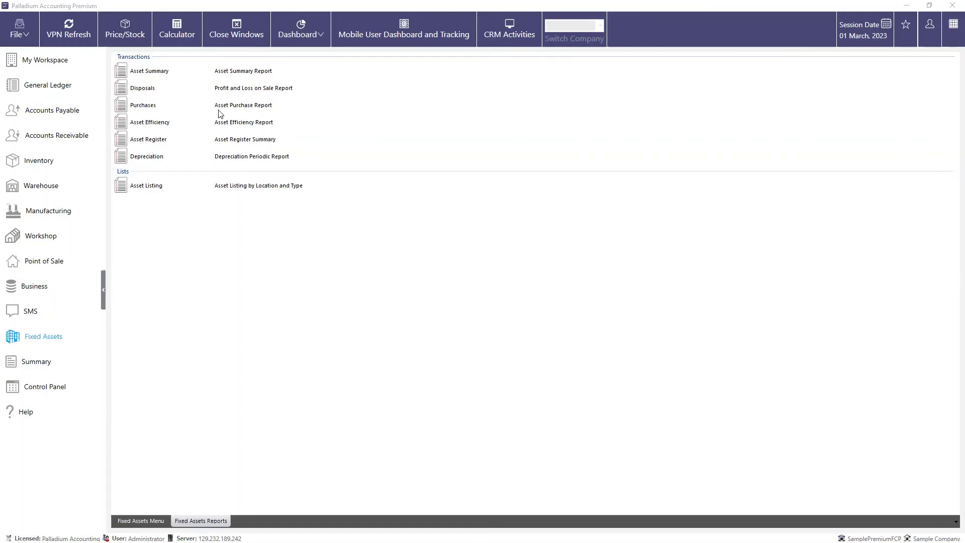
left_click(224, 139)
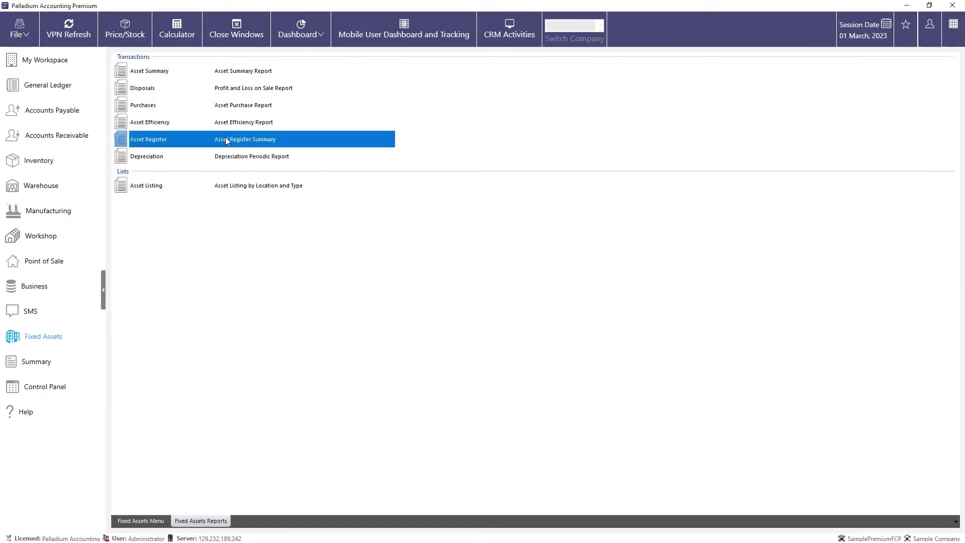
left_click(471, 256)
left_click(468, 269)
left_click(417, 269)
left_click(418, 269)
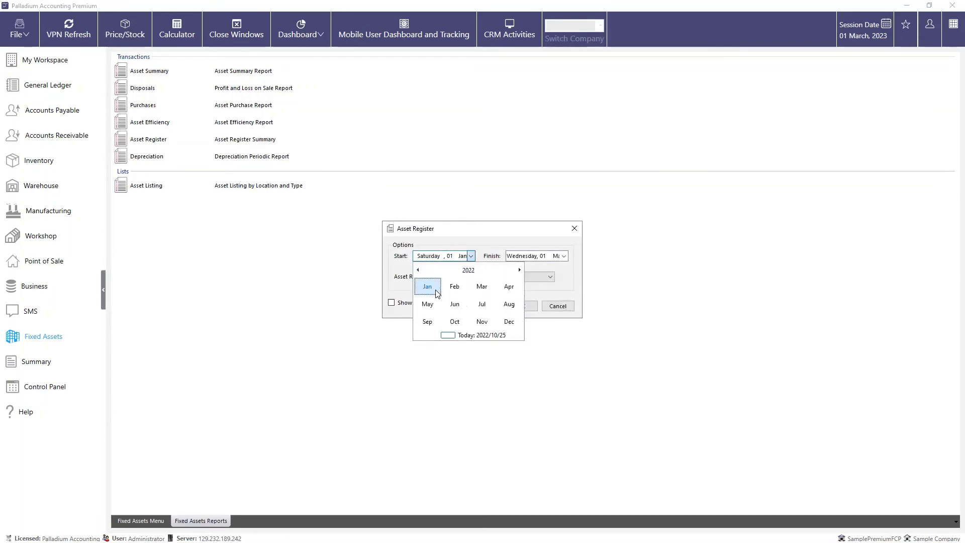
left_click(427, 287)
left_click(436, 290)
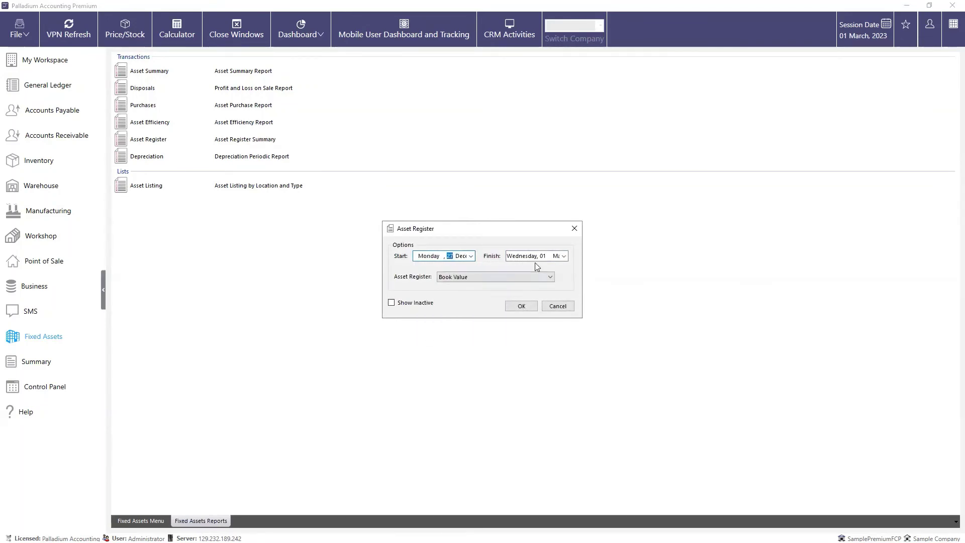
Set the finish date to 28 February 2025, run the Asset Register report on Book Value, and view it full screen.
left_click(564, 255)
left_click(569, 271)
left_click(612, 269)
left_click(611, 271)
left_click(548, 288)
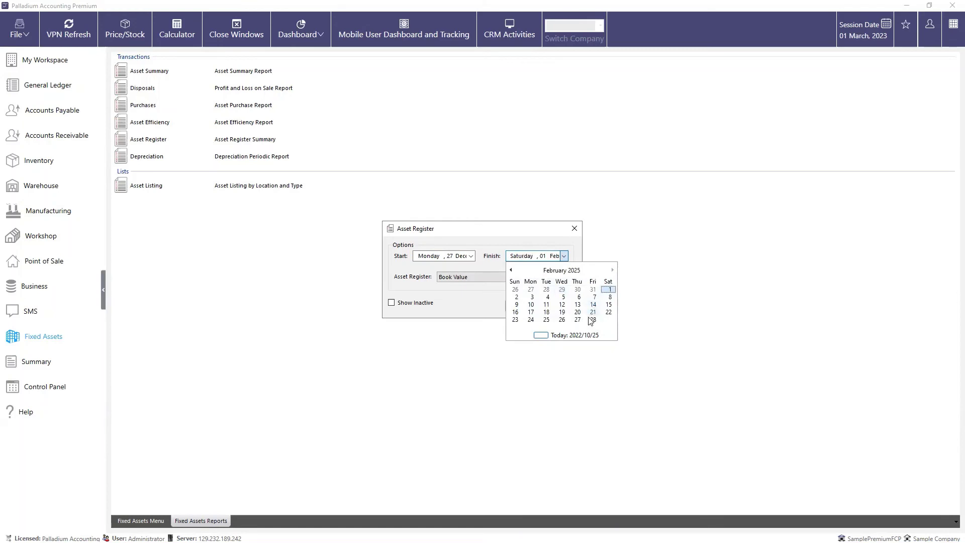
left_click(592, 320)
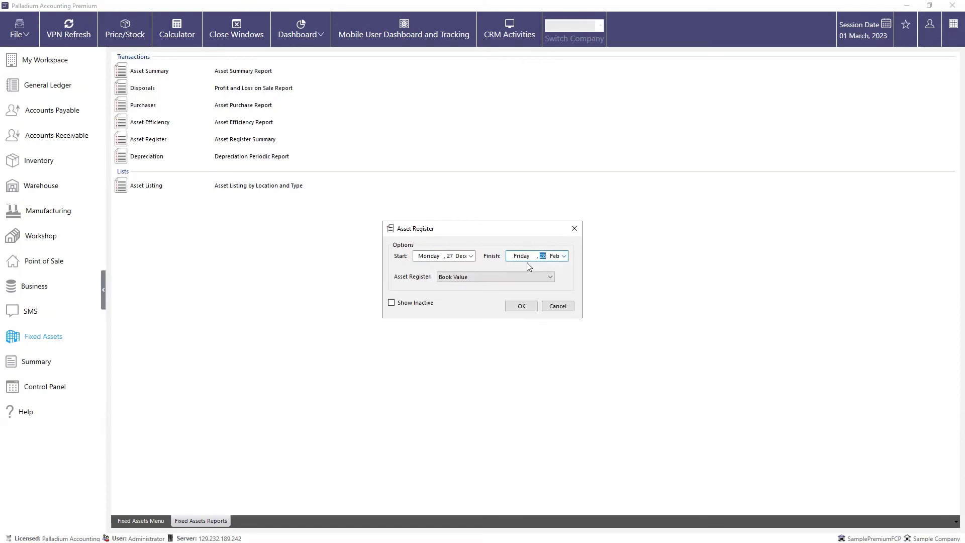
left_click(519, 306)
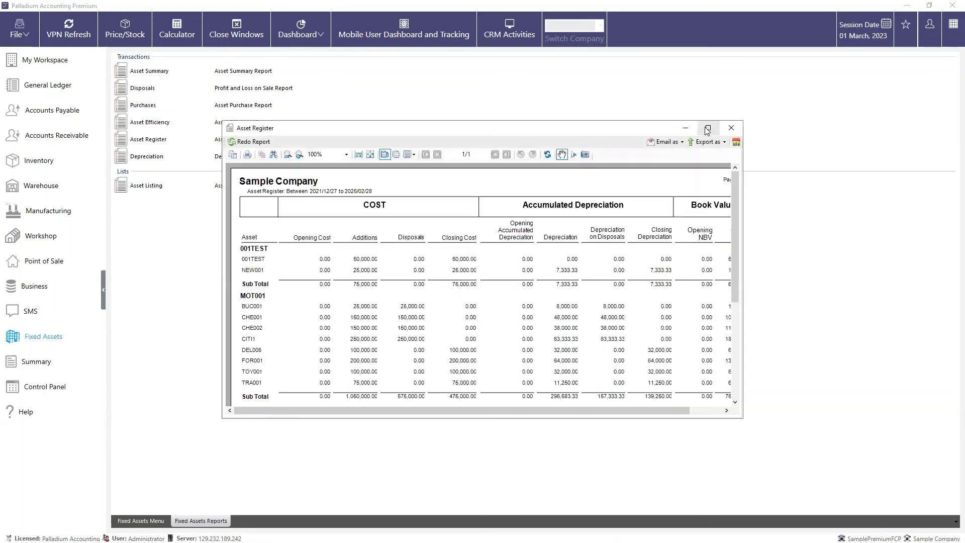
left_click(709, 128)
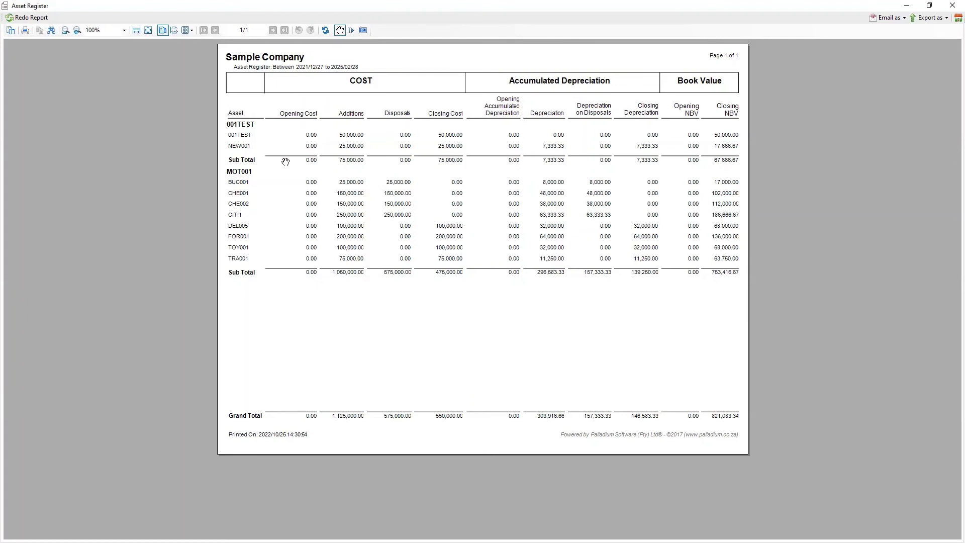
Rerun the Asset Register report on Tax Value for the same period, look it over and close it.
left_click(28, 17)
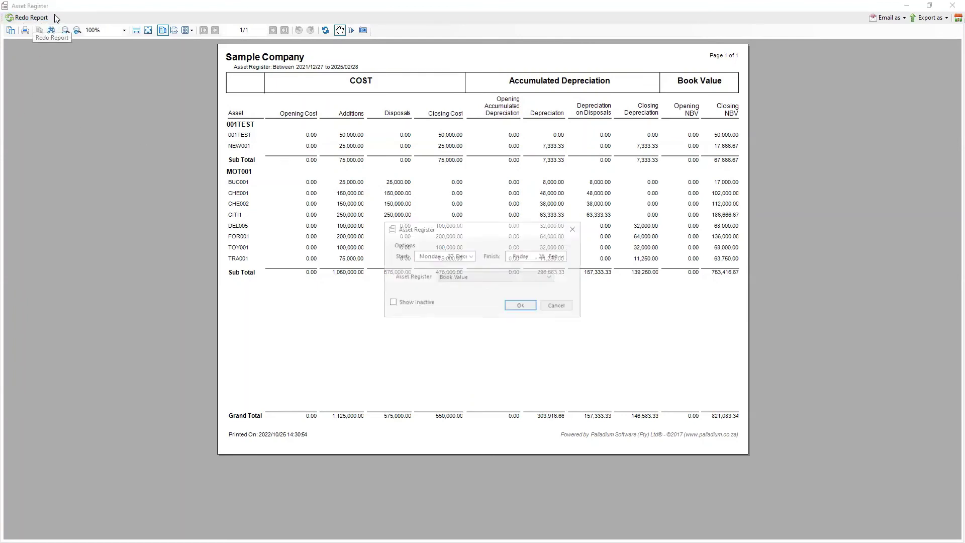
left_click(465, 277)
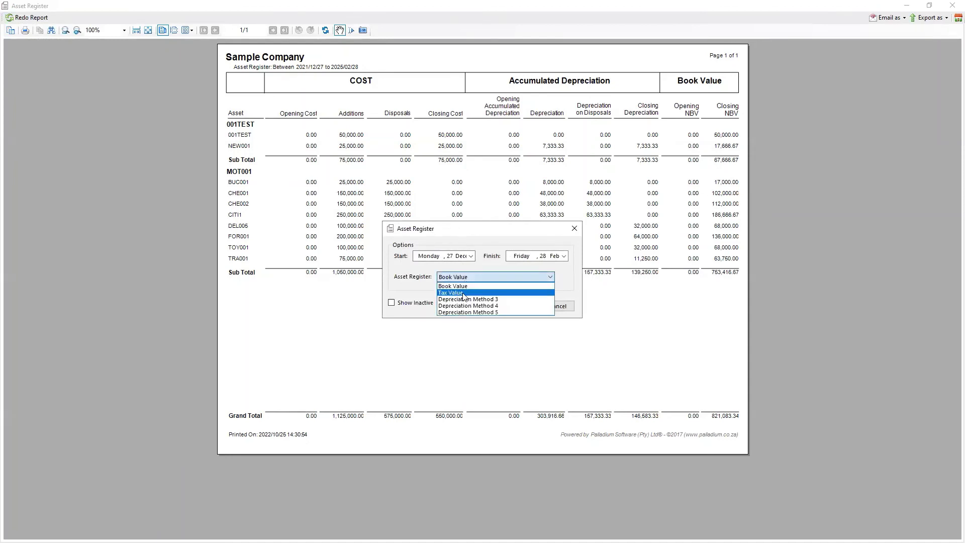
left_click(463, 293)
left_click(520, 306)
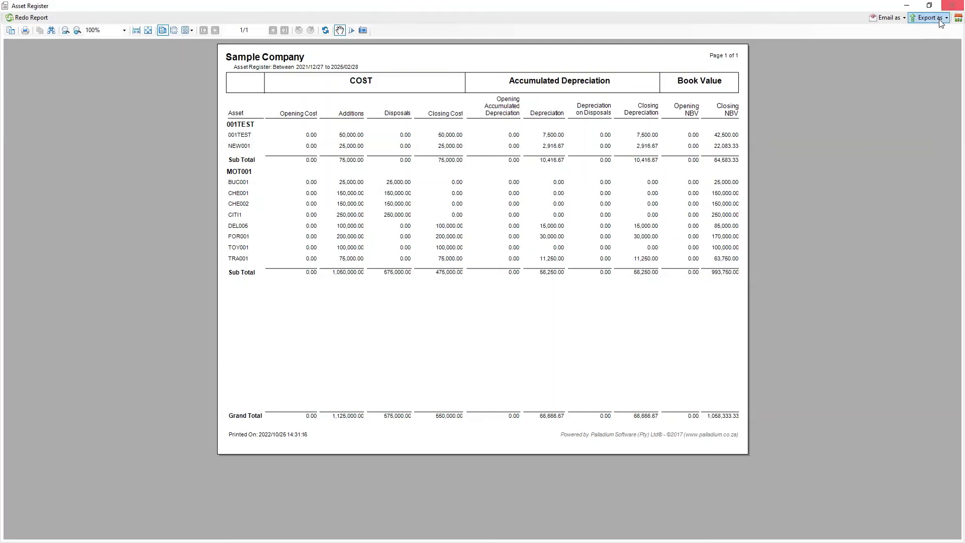
left_click(951, 6)
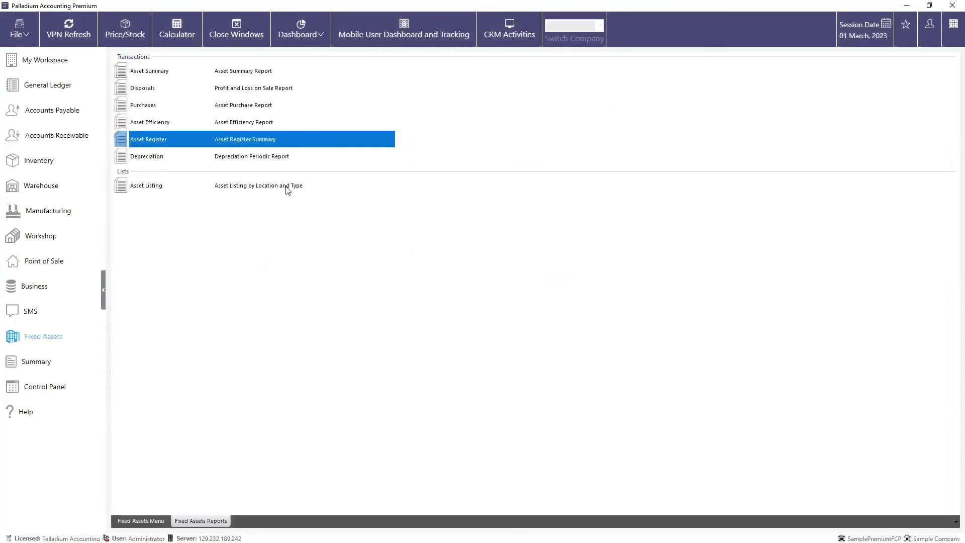
Open the Assets Depreciation periodic report options and set the period from 1 April 2023 to 30 April 2023.
double_click(247, 156)
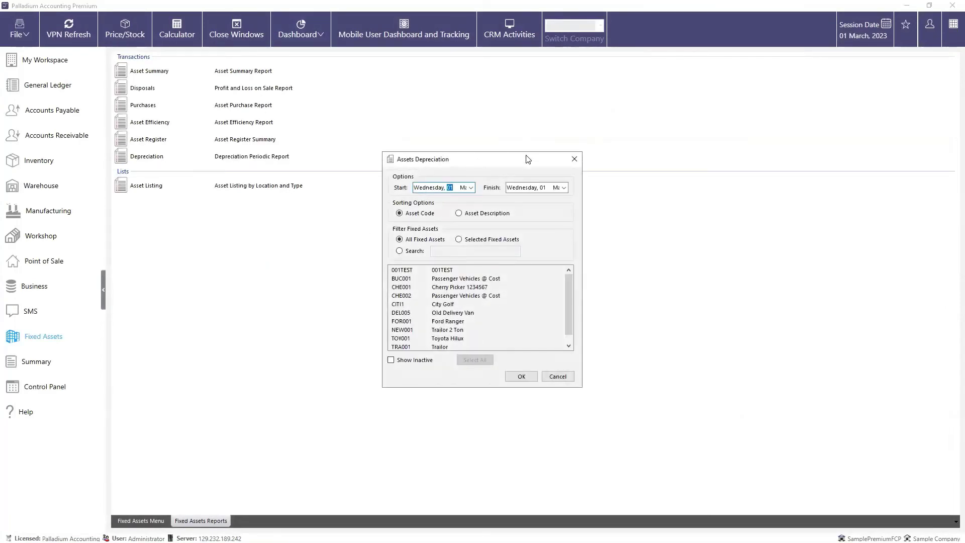
left_click(471, 187)
left_click(471, 201)
left_click(508, 220)
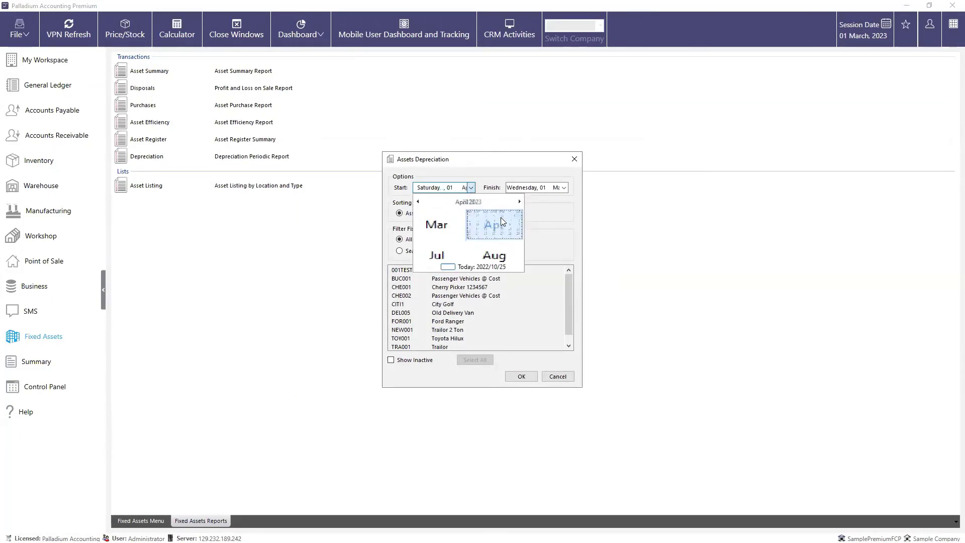
left_click(509, 221)
left_click(564, 187)
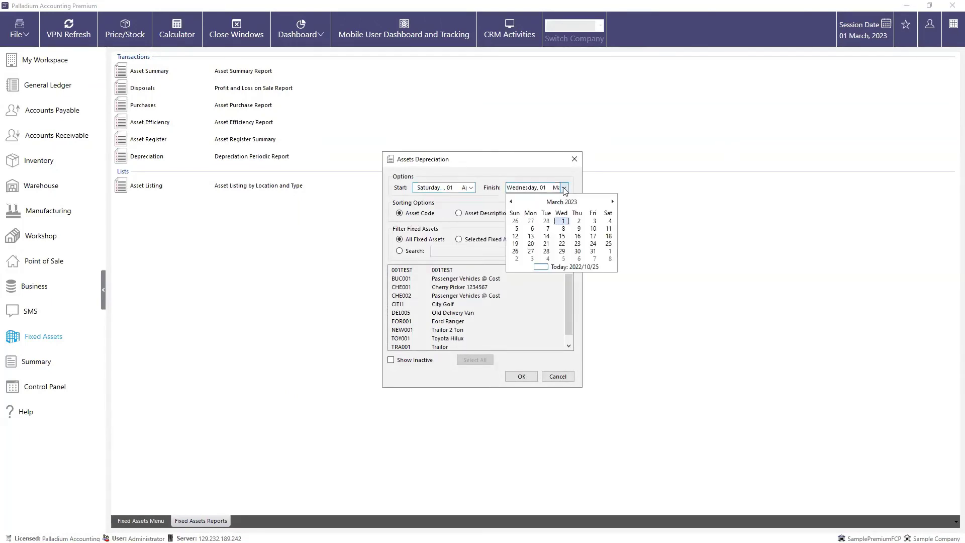
left_click(611, 201)
left_click(515, 258)
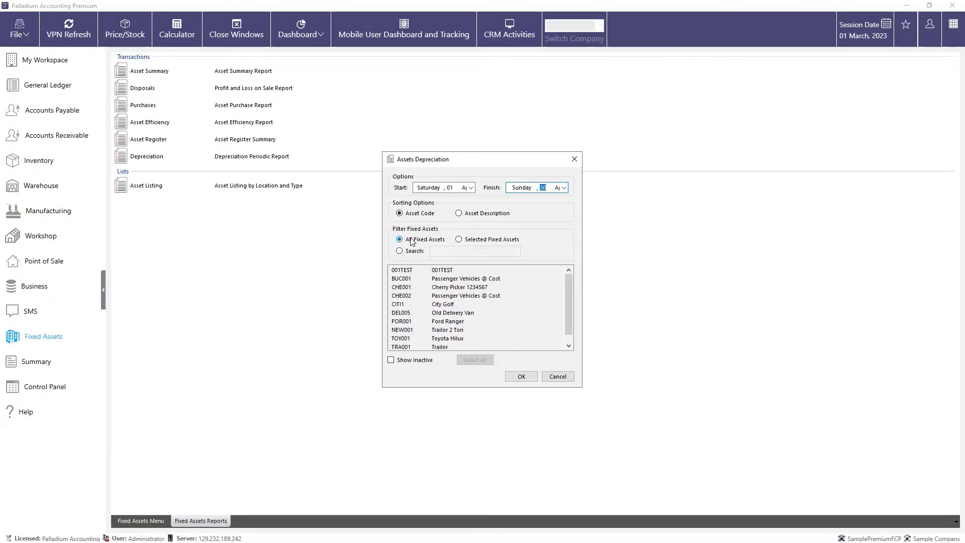
Run the Assets Depreciation report for all fixed assets and view it full screen.
left_click(469, 241)
left_click(410, 240)
left_click(521, 377)
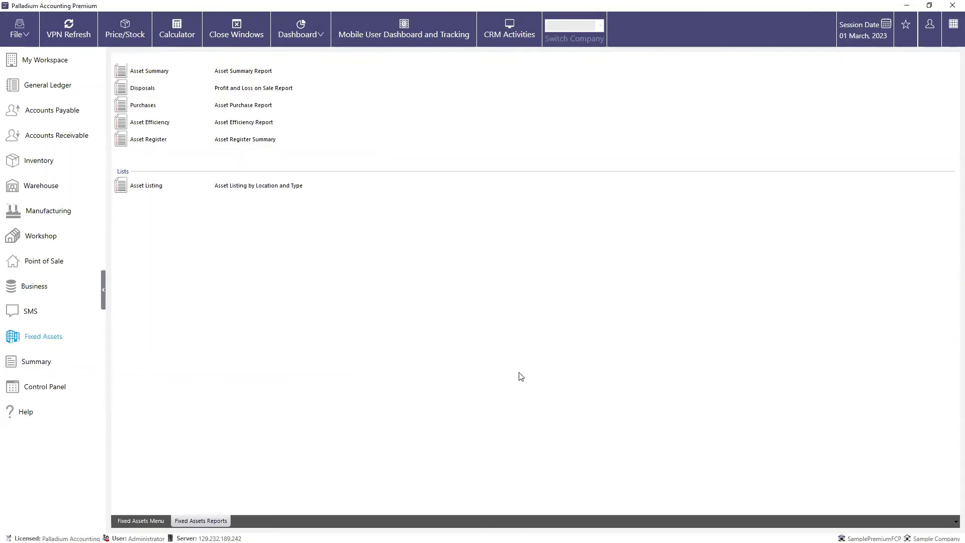
left_click(708, 127)
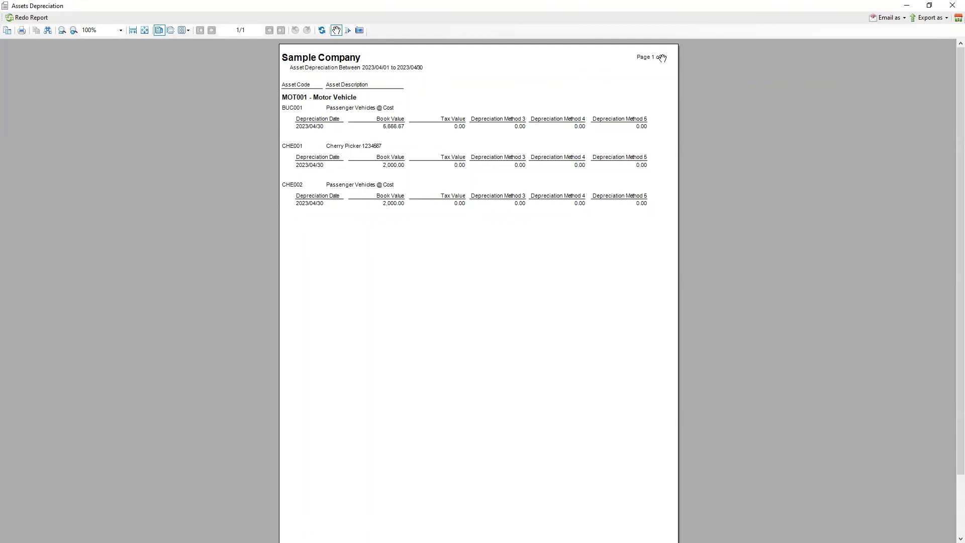
Reopen the options of the Assets Depreciation report and set the start date to 1 December 2023.
left_click(32, 18)
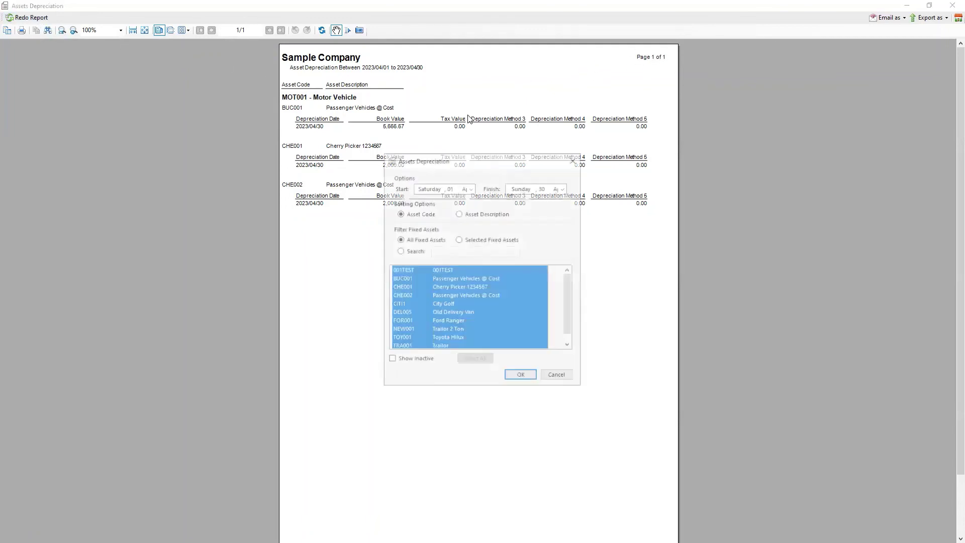
left_click(470, 187)
left_click(472, 202)
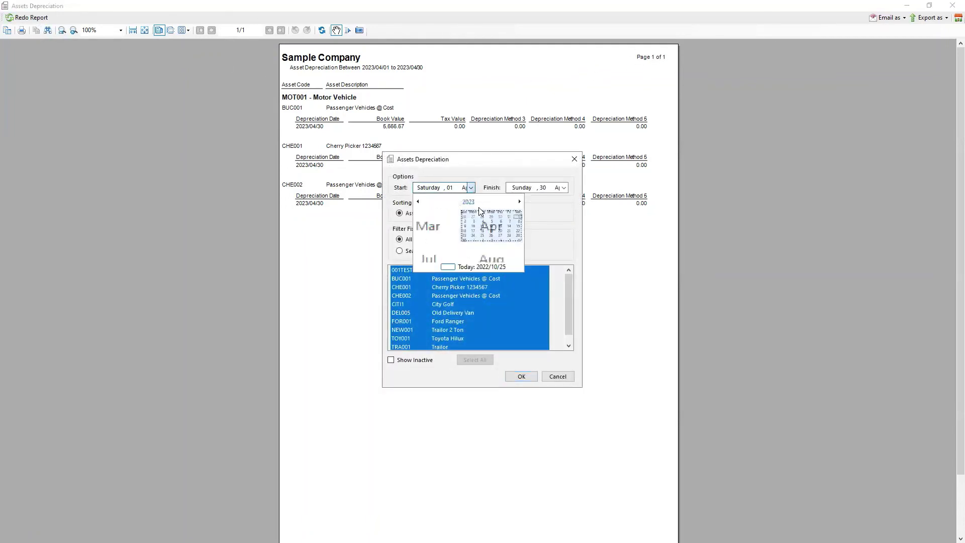
left_click(509, 252)
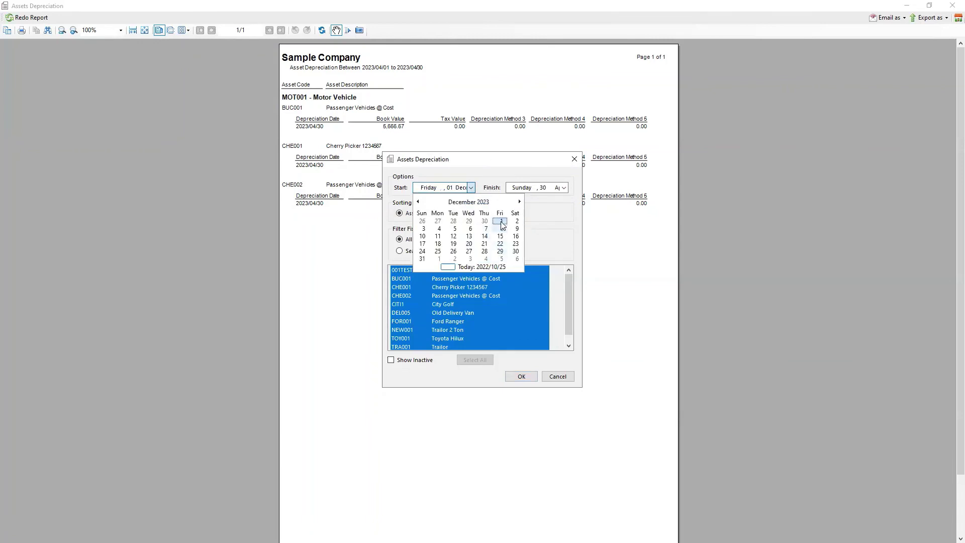
left_click(500, 221)
Set the finish date to 31 December 2023 and try to rerun the Assets Depreciation report.
left_click(564, 188)
left_click(612, 202)
left_click(611, 202)
left_click(612, 201)
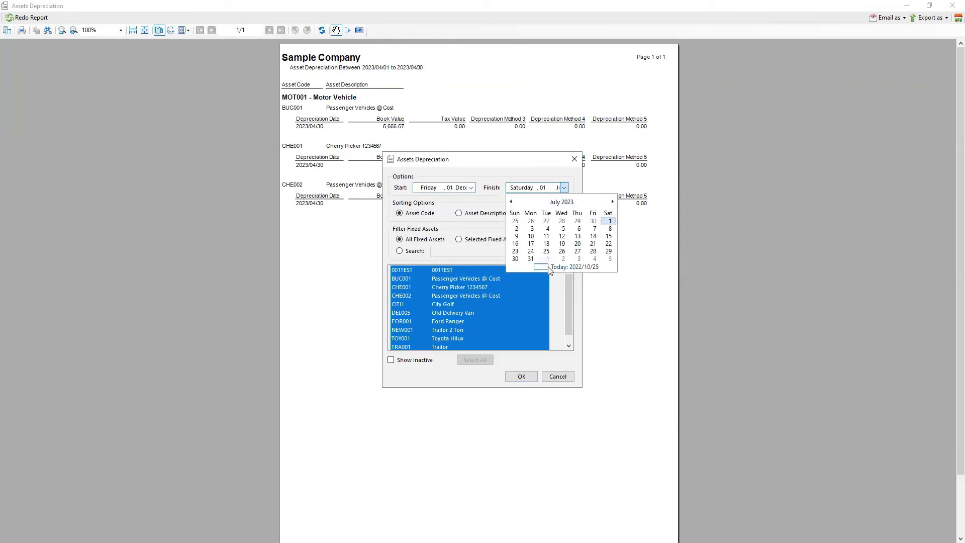
left_click(562, 202)
left_click(604, 253)
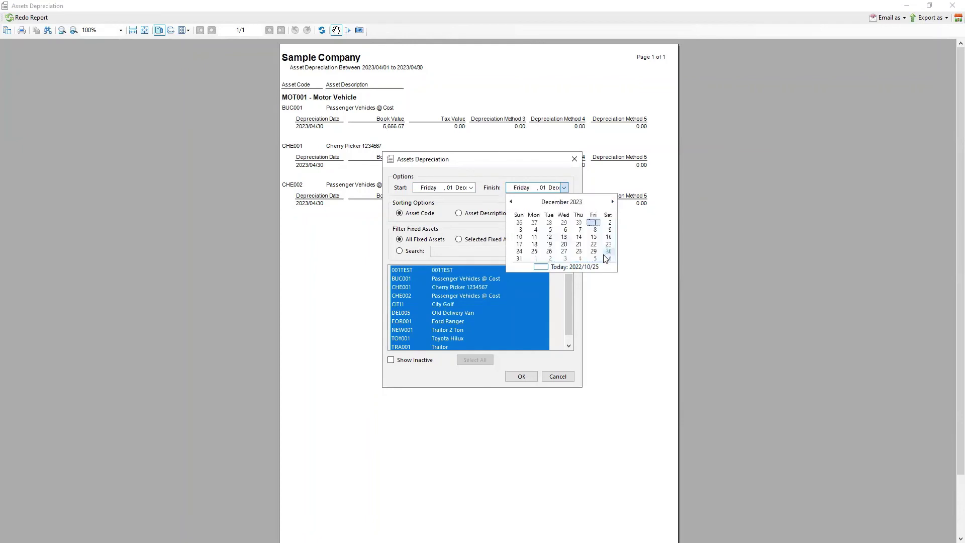
left_click(518, 259)
left_click(521, 376)
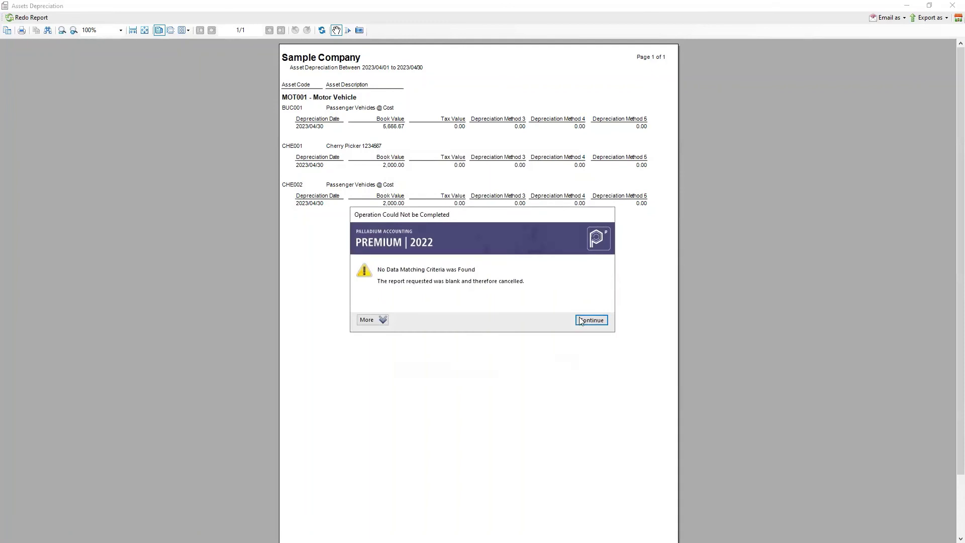
left_click(582, 319)
Set the start date to 1 November 2023, rerun the Assets Depreciation report, look it over and close it.
left_click(470, 187)
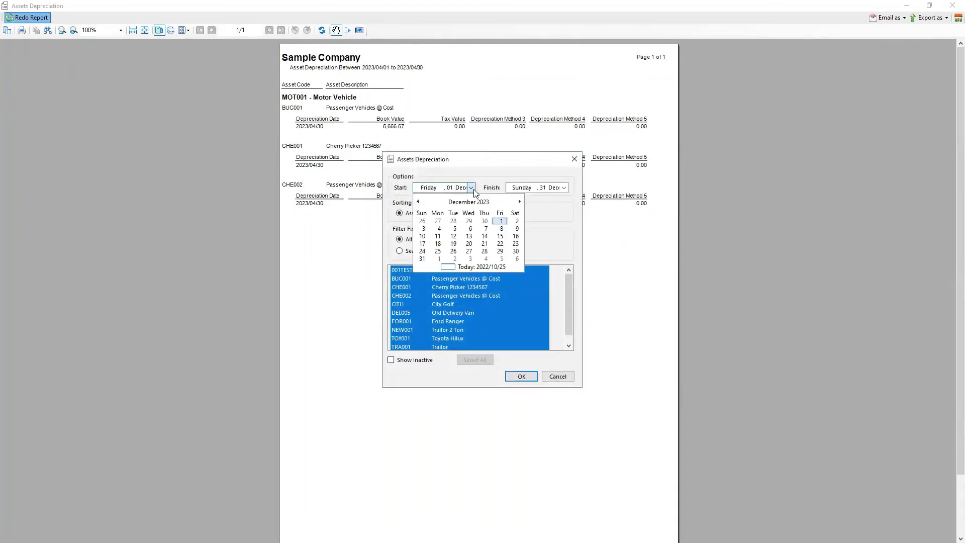
left_click(417, 202)
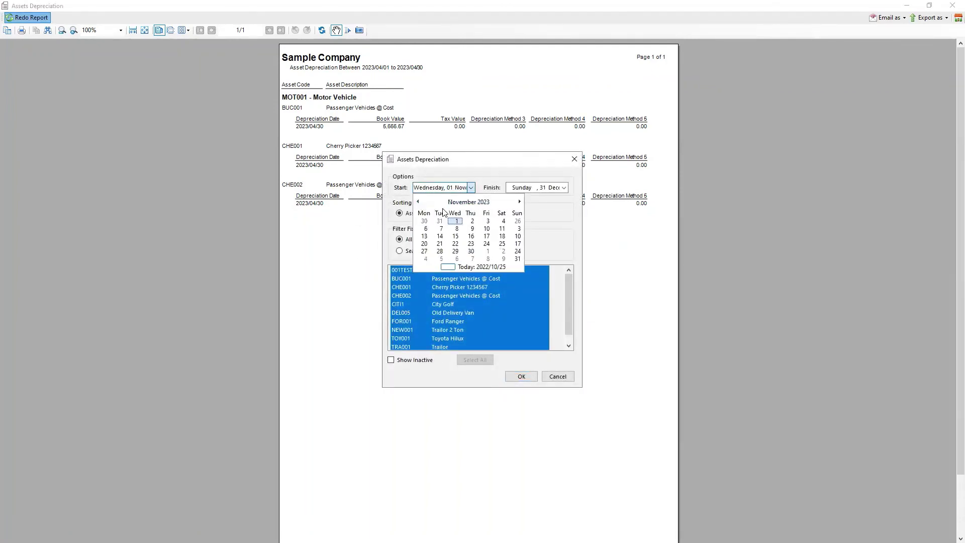
left_click(469, 221)
left_click(521, 376)
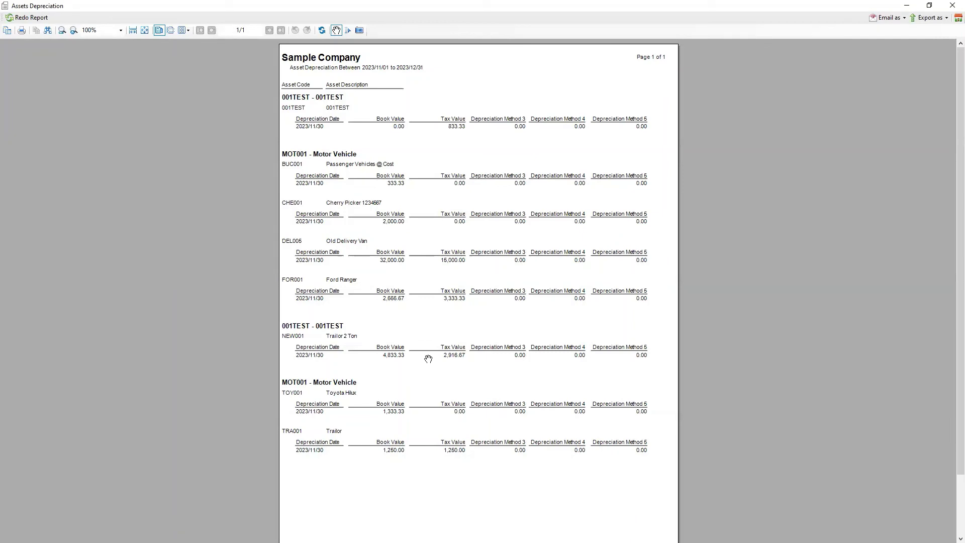
left_click(950, 7)
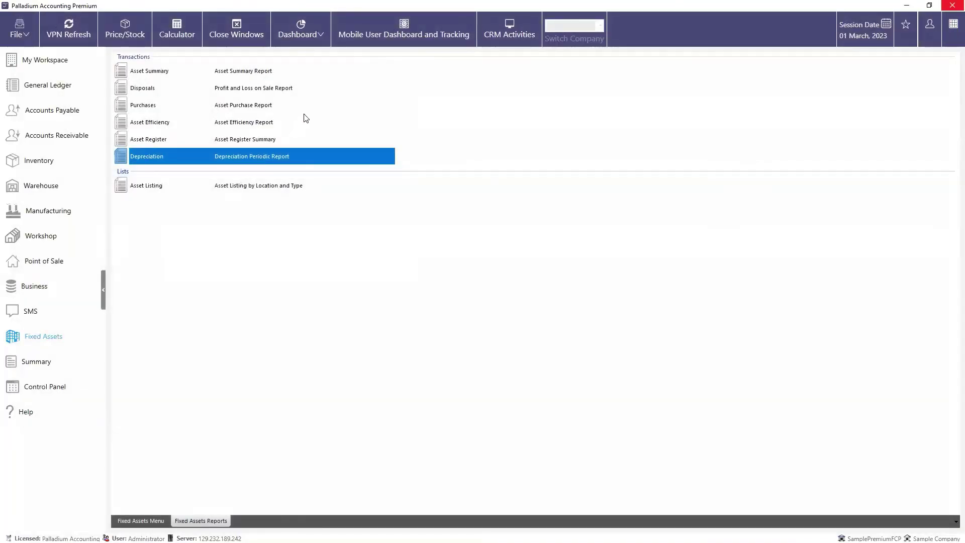
left_click(221, 105)
left_click(221, 89)
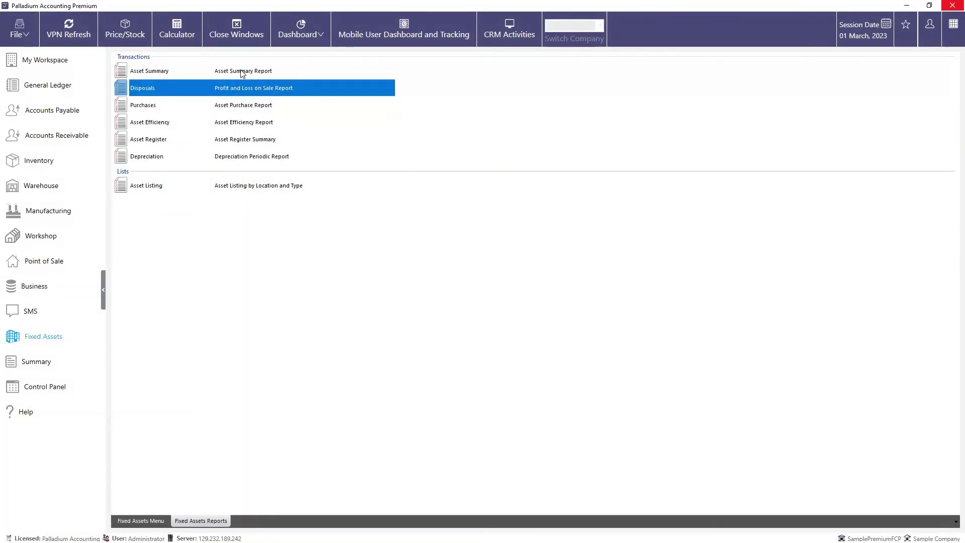
left_click(241, 71)
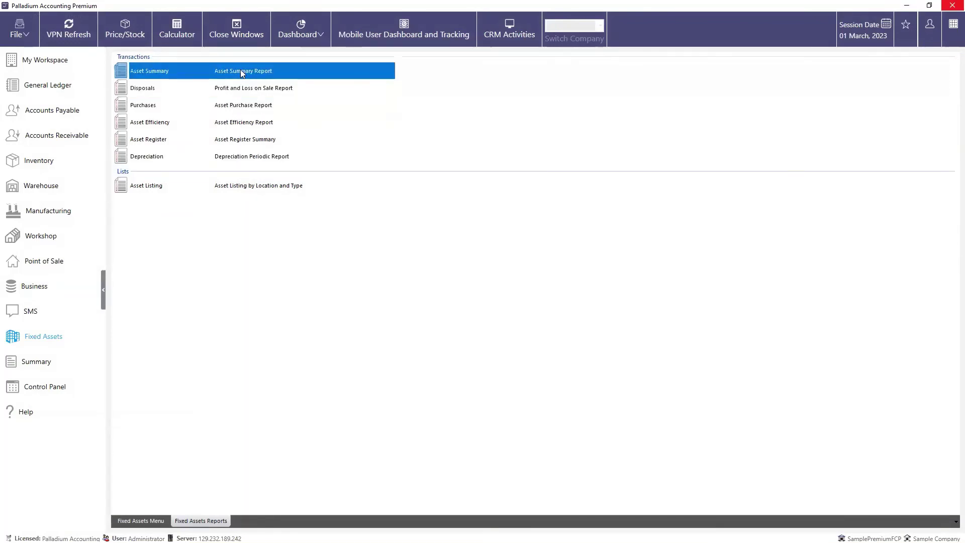
left_click(187, 185)
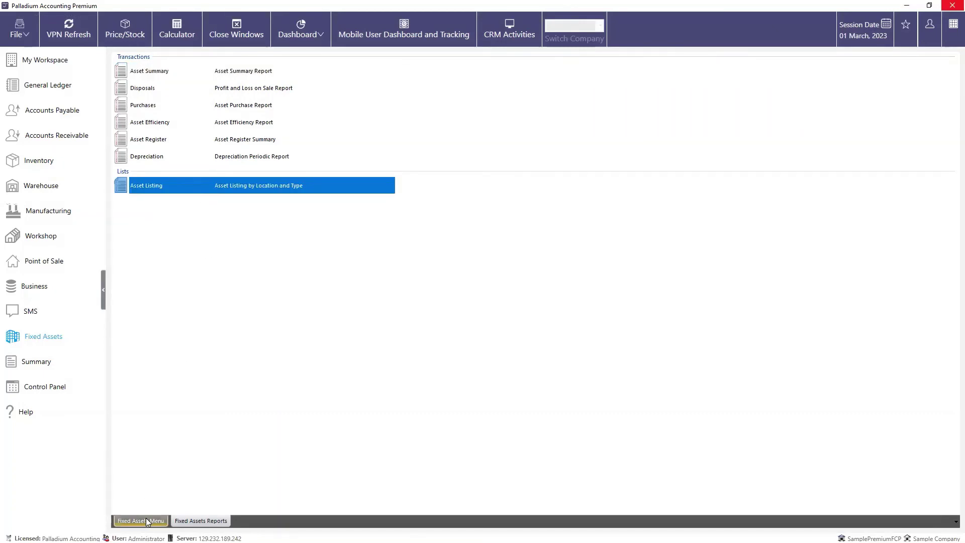
Open the disposal form for the fixed asset TOY001 (Toyota Hilux).
left_click(229, 87)
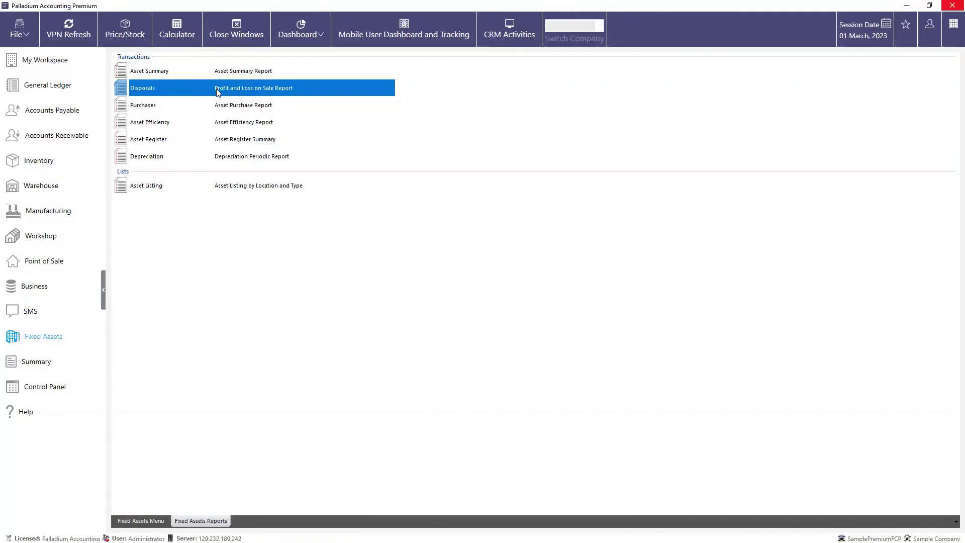
left_click(135, 521)
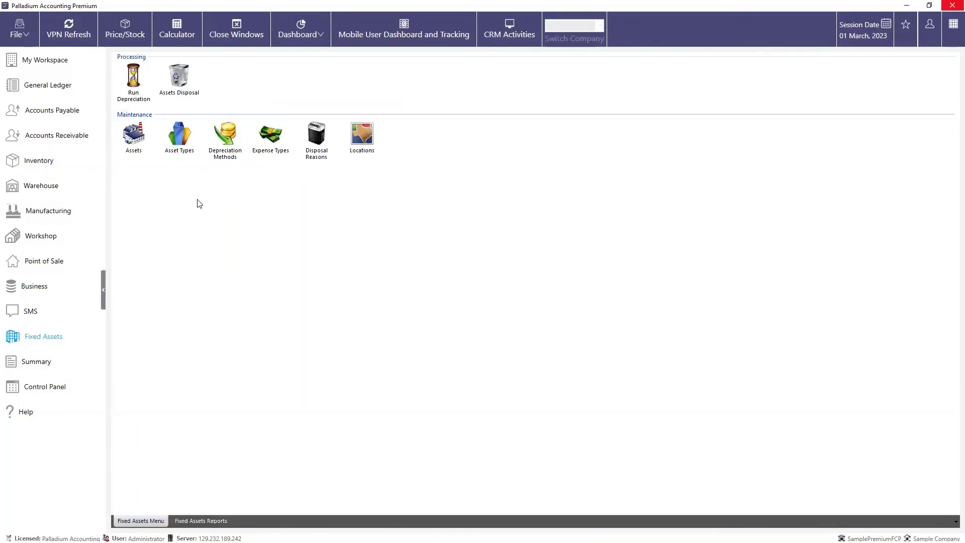
left_click(182, 84)
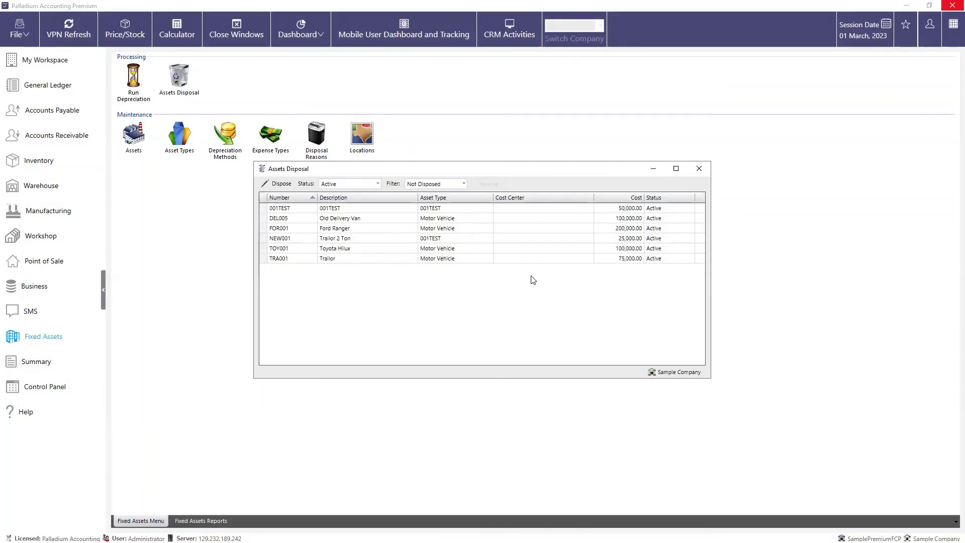
double_click(444, 249)
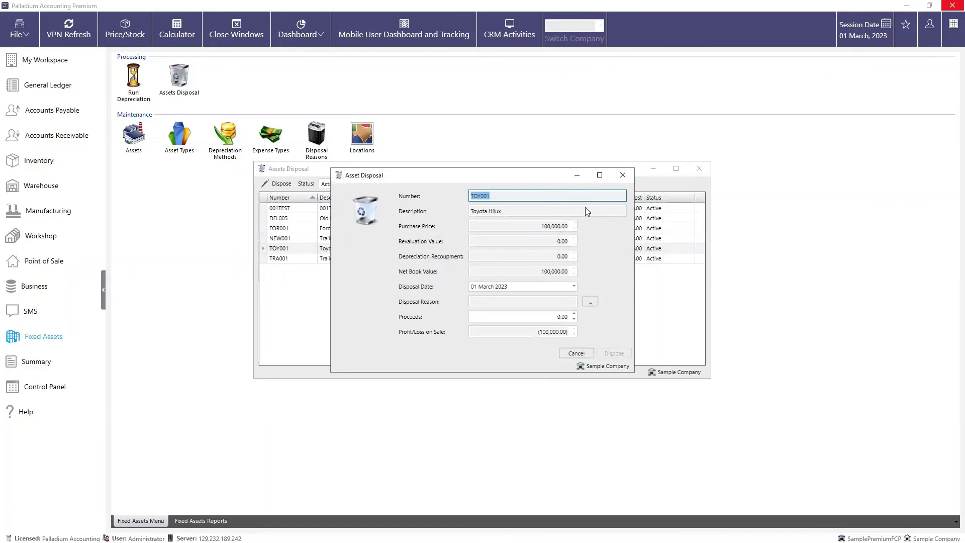
Set the disposal date of TOY001 to 3 May 2023.
left_click(573, 286)
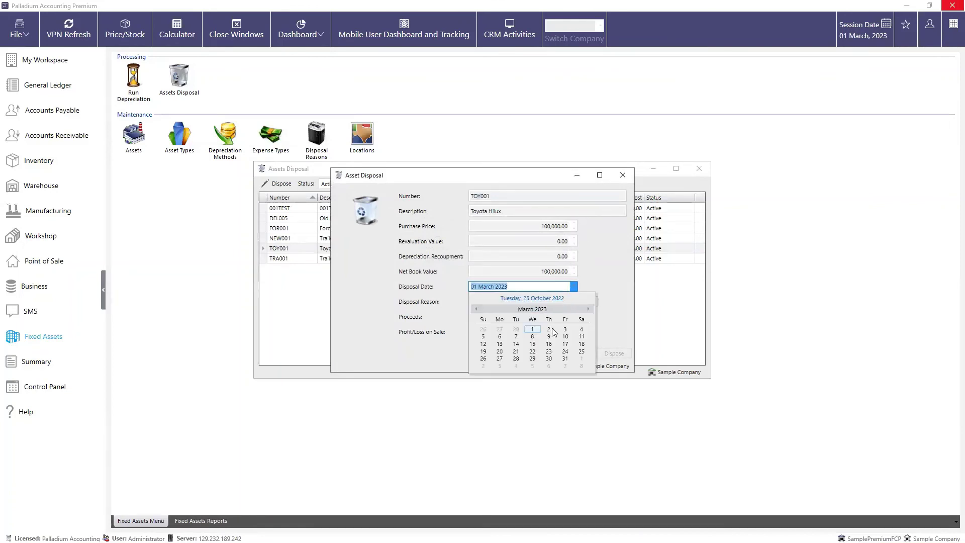
left_click(588, 309)
left_click(589, 310)
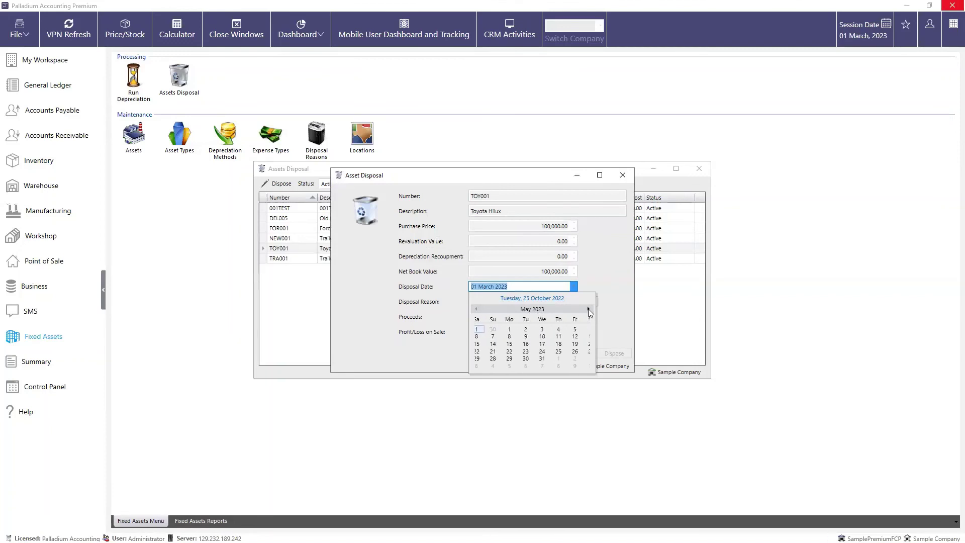
left_click(531, 330)
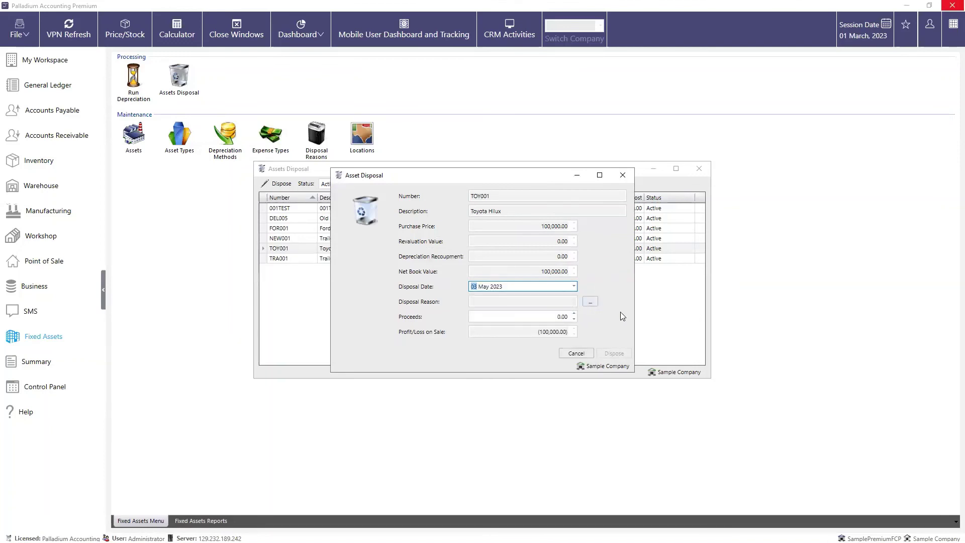
Choose DAM0001 (Damaged beyond repair) as the disposal reason and enter proceeds of 55,750.
left_click(590, 302)
left_click(458, 243)
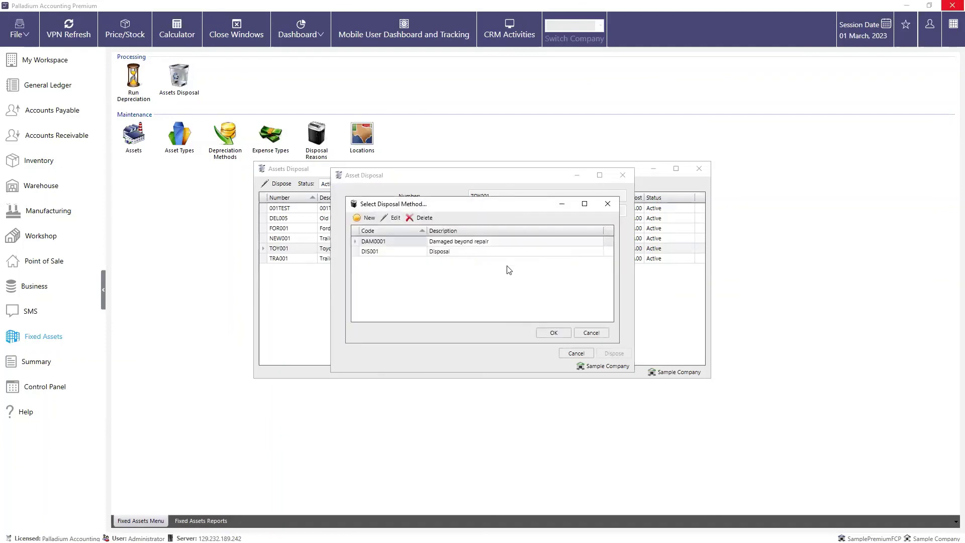
left_click(553, 332)
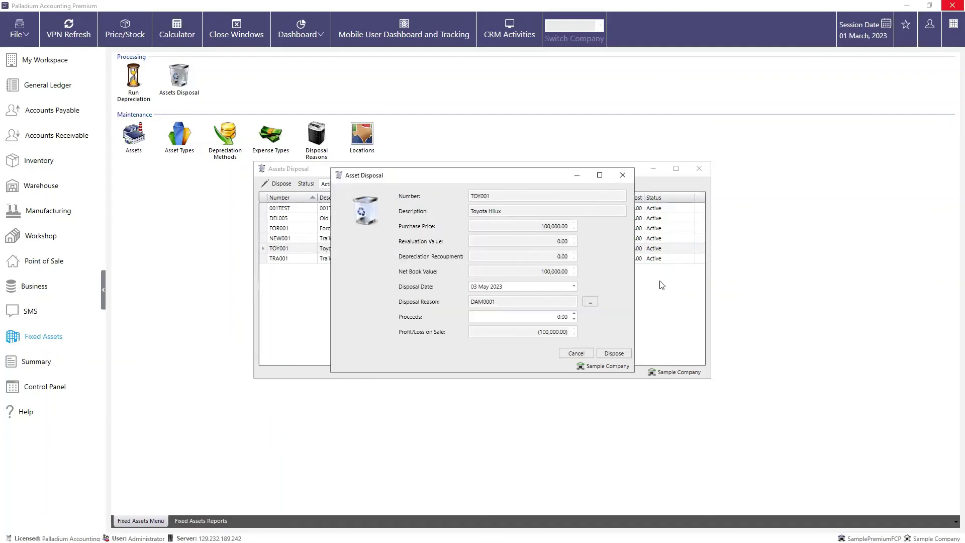
left_click(558, 317)
type("5")
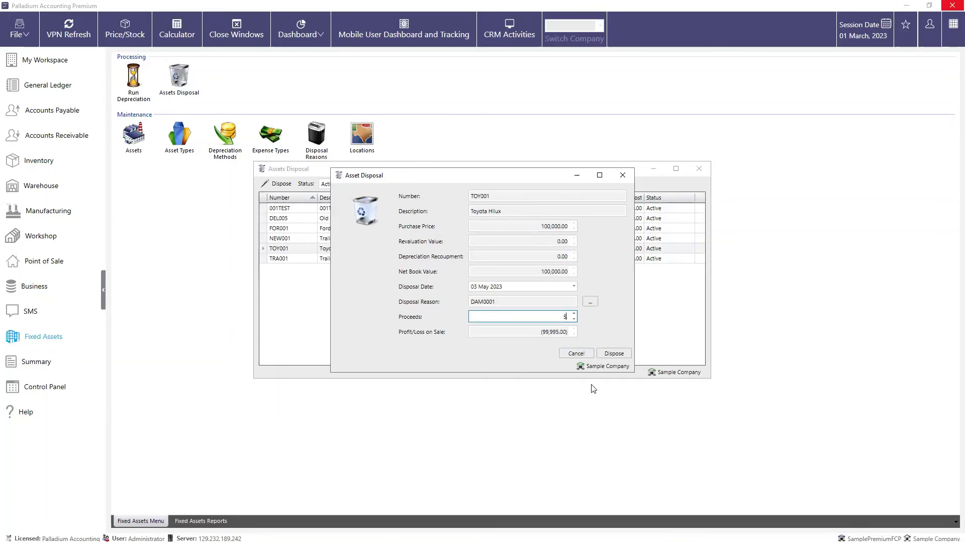
type("5,750.")
left_click_drag(546, 332, 591, 333)
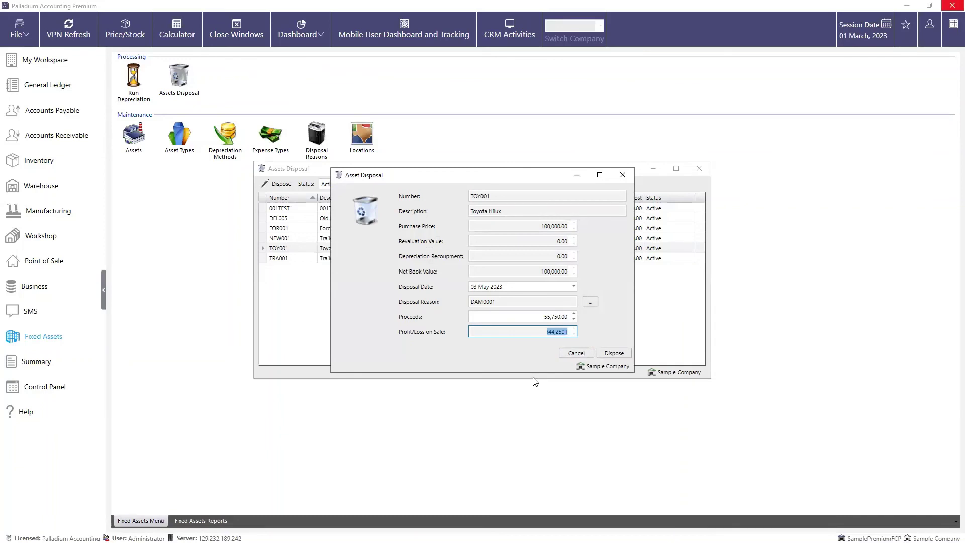
Change the disposal reason to DIS001 (Disposal) and set the proceeds to 112,500.
left_click(590, 302)
left_click(457, 251)
double_click(458, 254)
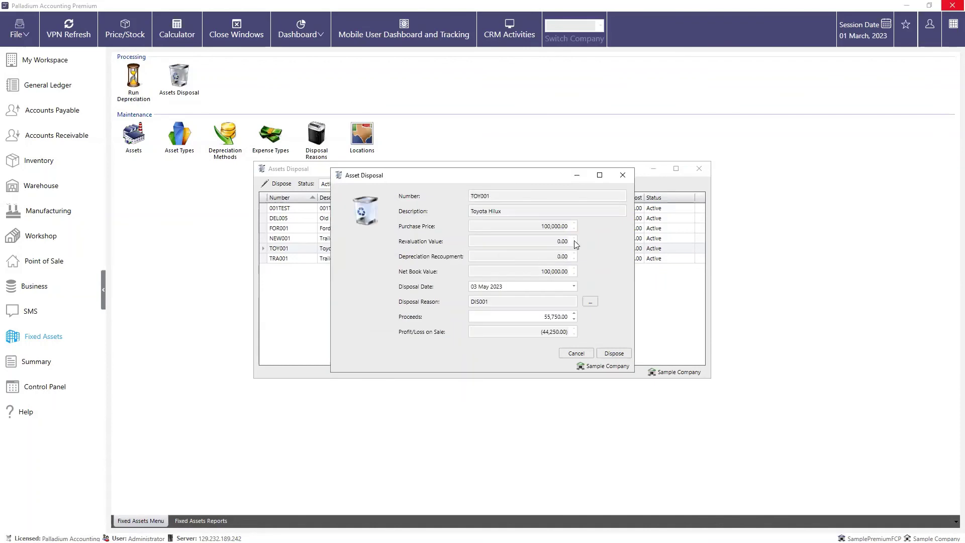
left_click_drag(548, 317, 631, 314)
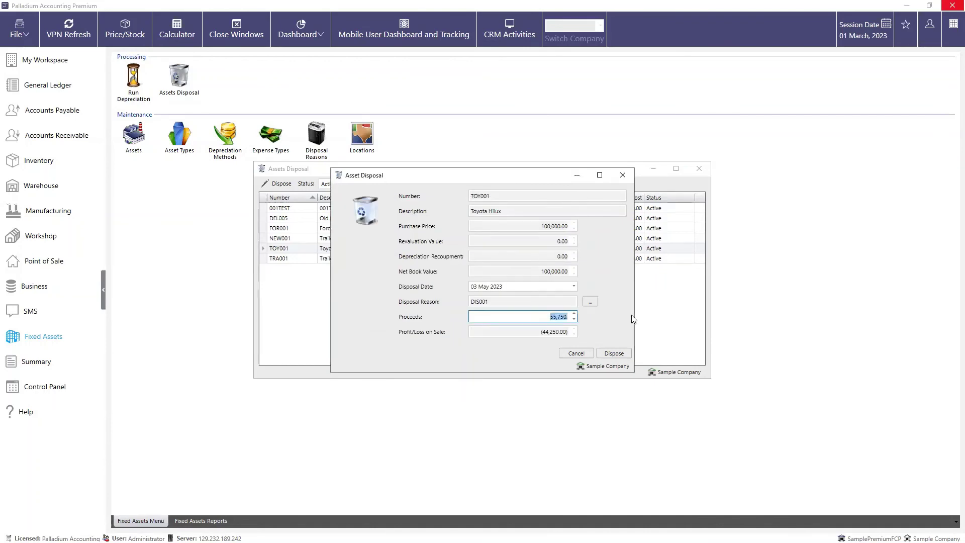
type("112500")
key("Tab")
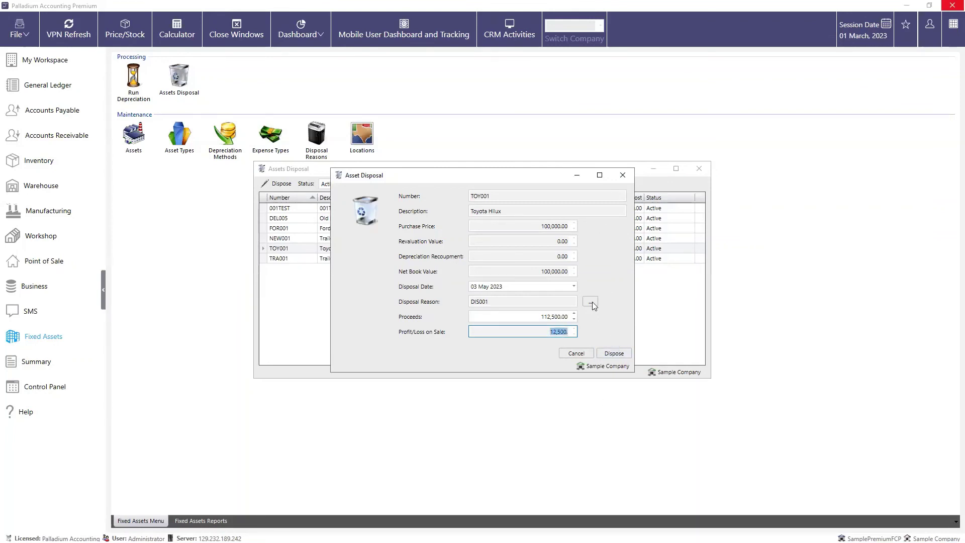
Try to dispose of TOY001 and change its disposal date to 28 October 2022.
left_click(614, 353)
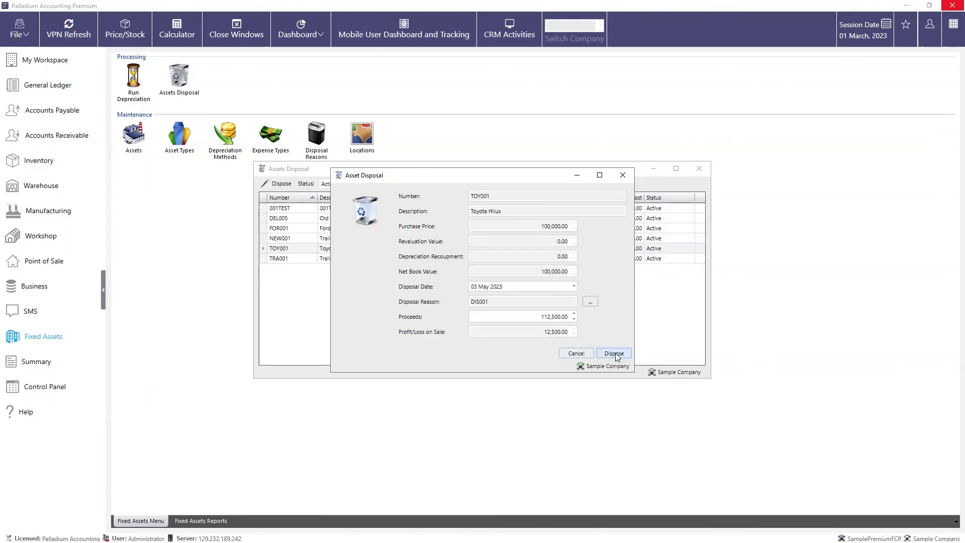
left_click(589, 319)
left_click(570, 285)
left_click(573, 286)
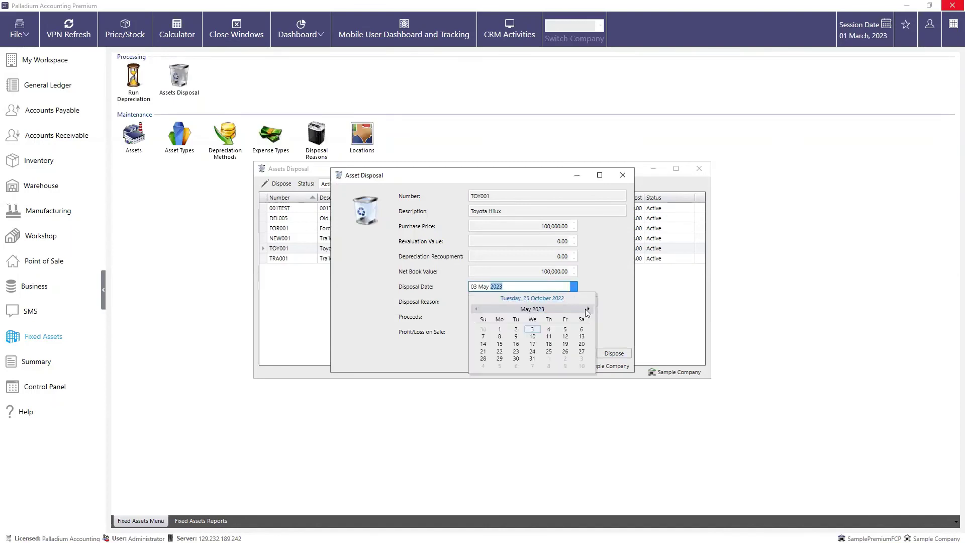
left_click(587, 309)
left_click(588, 309)
left_click(588, 309)
left_click(588, 309)
left_click(588, 309)
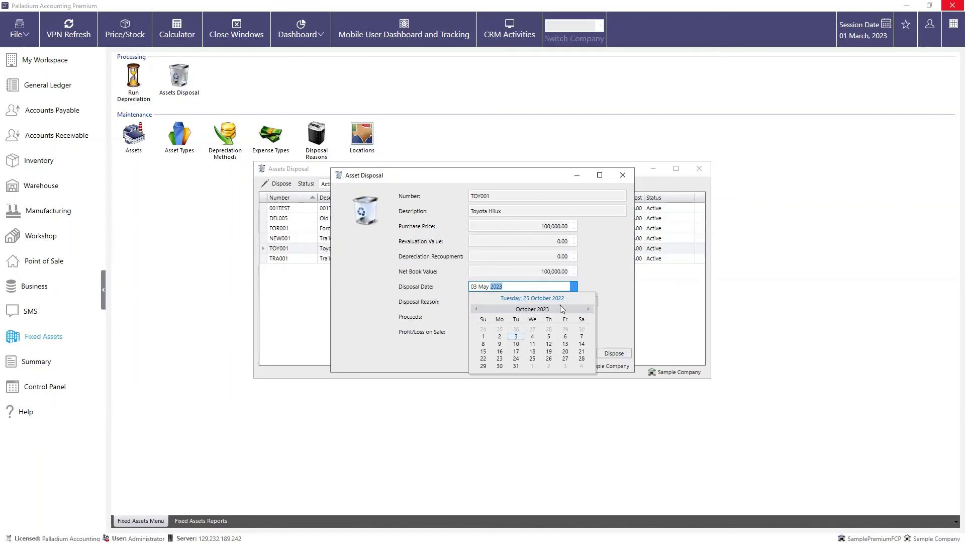
left_click(538, 298)
left_click(565, 358)
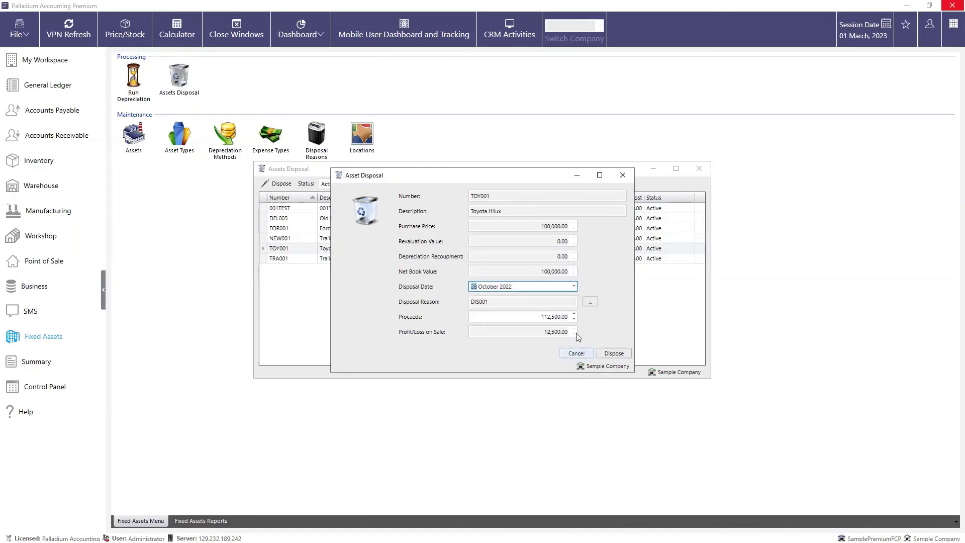
Set the disposal date of TOY001 to 21 December 2023.
left_click(574, 286)
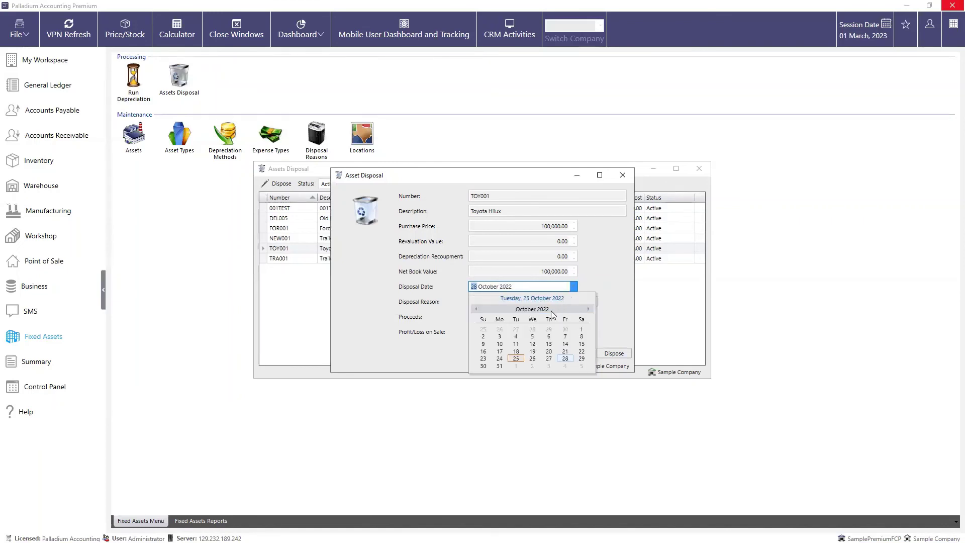
left_click(588, 309)
left_click(588, 309)
left_click(588, 309)
left_click(588, 309)
left_click(588, 309)
left_click(588, 309)
left_click(588, 309)
left_click(587, 309)
left_click(588, 309)
left_click(588, 309)
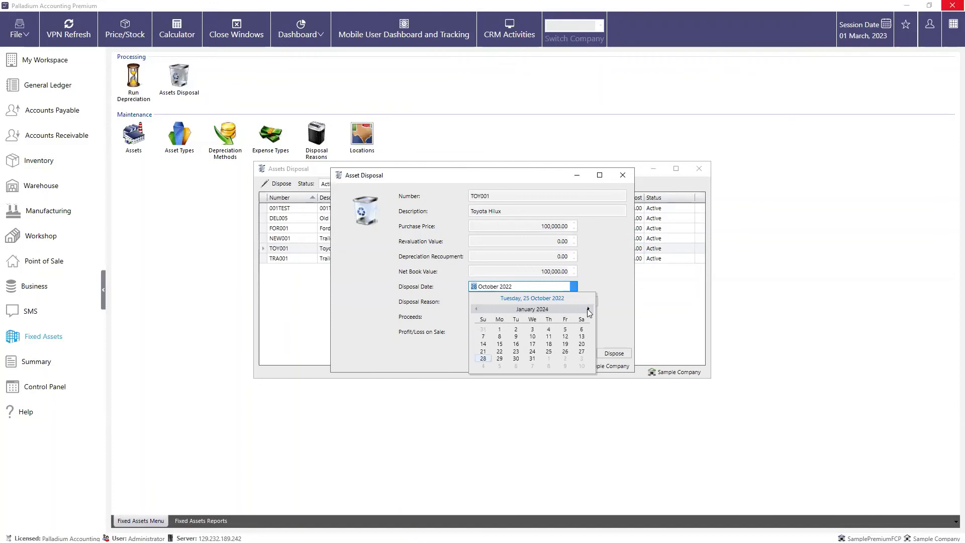
scroll(547, 341, "up", 1)
left_click(548, 351)
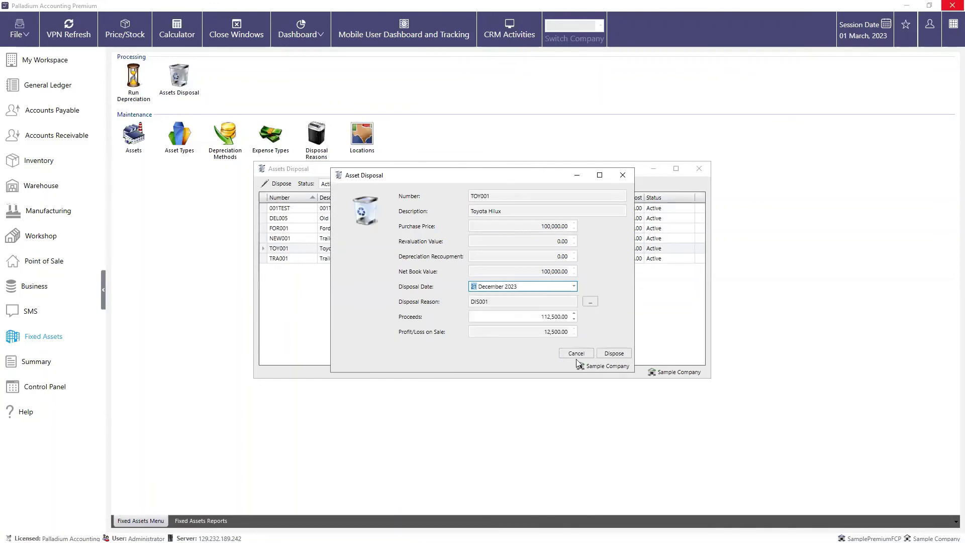
Dispose of TOY001 and choose to post the disposal journal immediately.
left_click(533, 317)
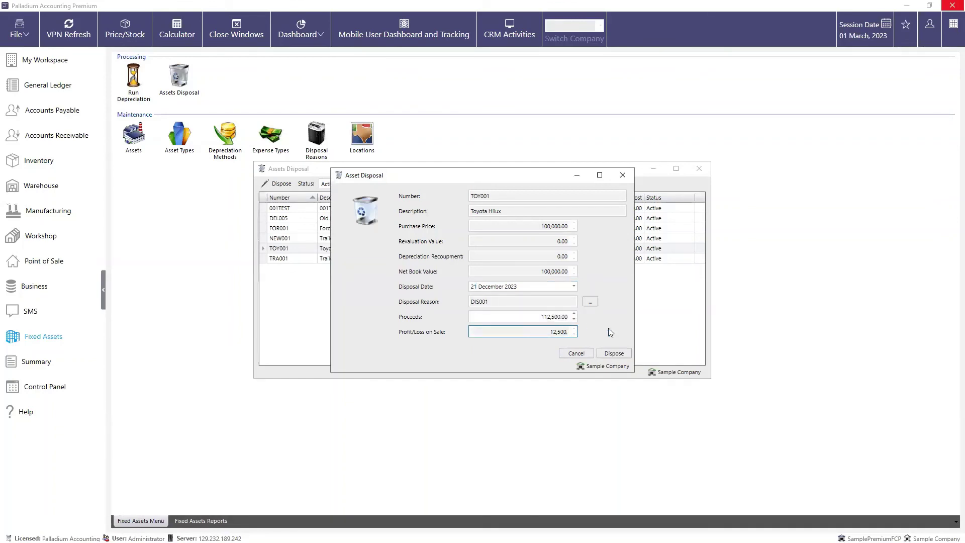
left_click(610, 354)
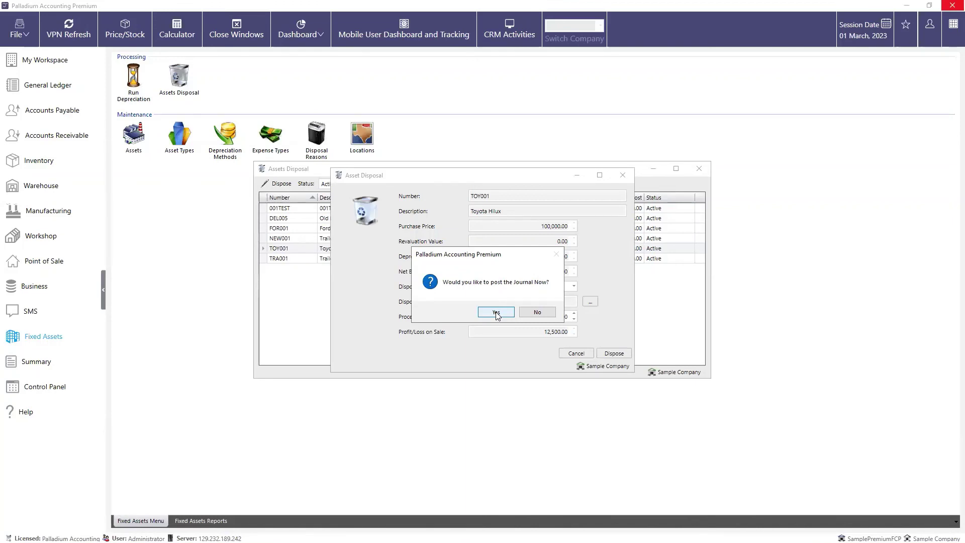
left_click(496, 313)
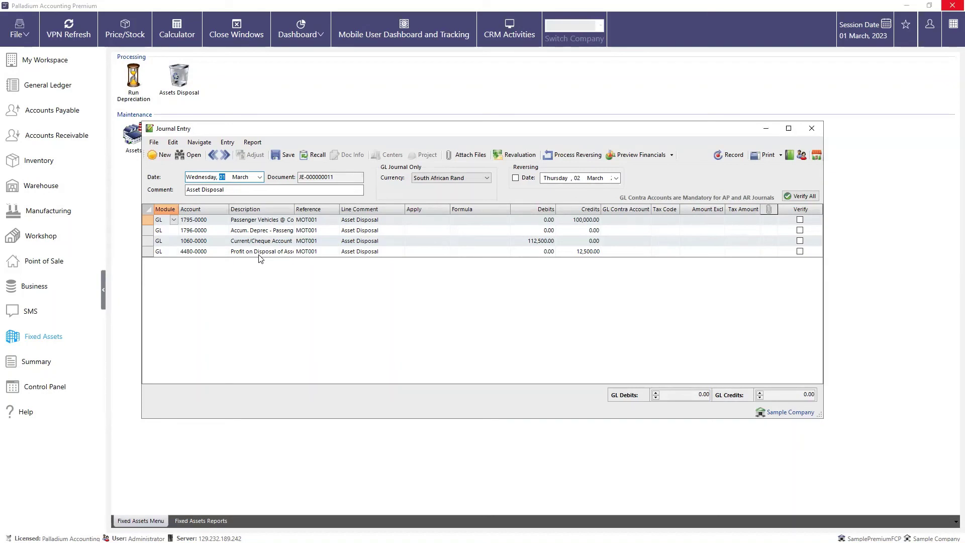
Verify all lines of the Asset Disposal journal, record it and close the Assets Disposal list.
left_click(800, 195)
left_click(732, 155)
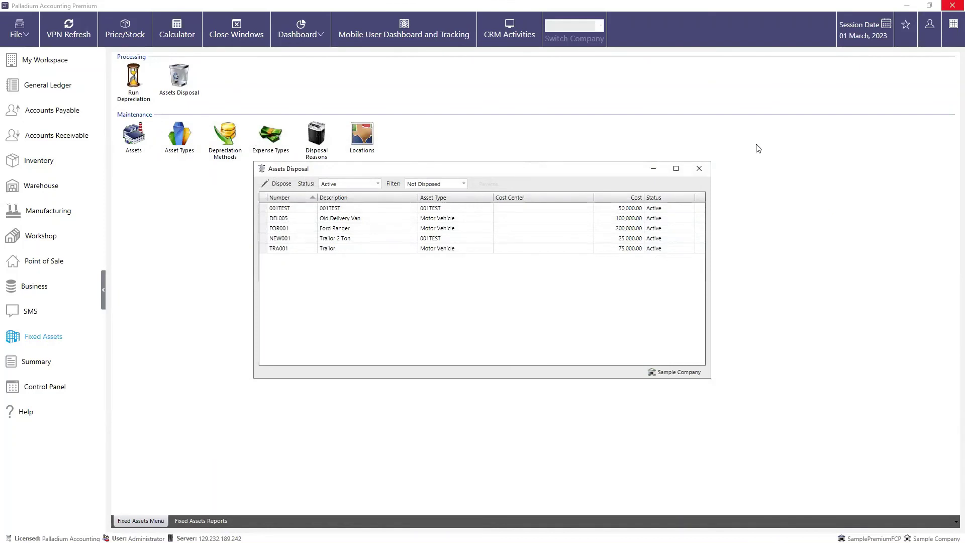
left_click(700, 168)
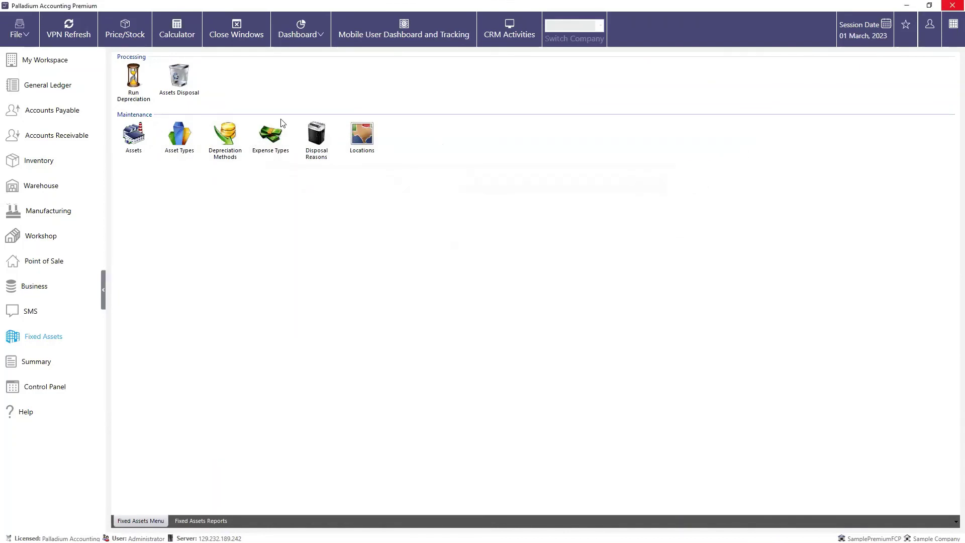